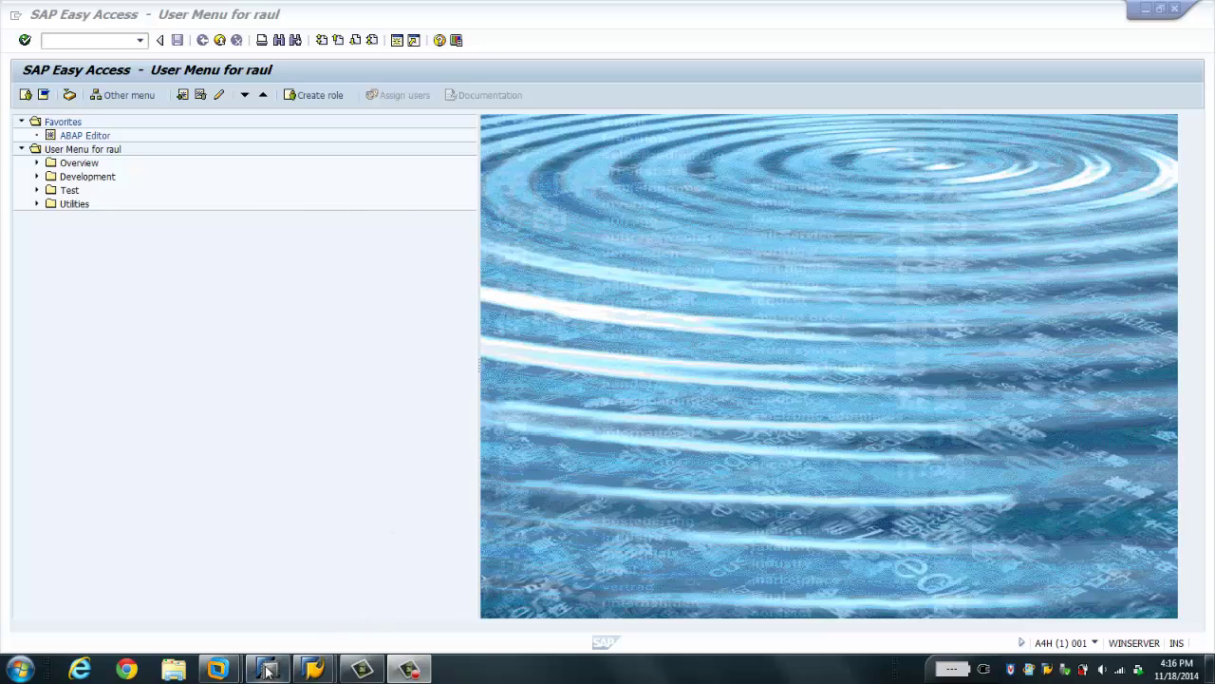
- Check the MyHANA virtual machine in VMware Workstation and the BW7.4 on HANA entry in SAP Logon 720, minimizing each window
{"action": "mouse_move", "coordinate": [232, 669]}
{"action": "left_click", "coordinate": [302, 575]}
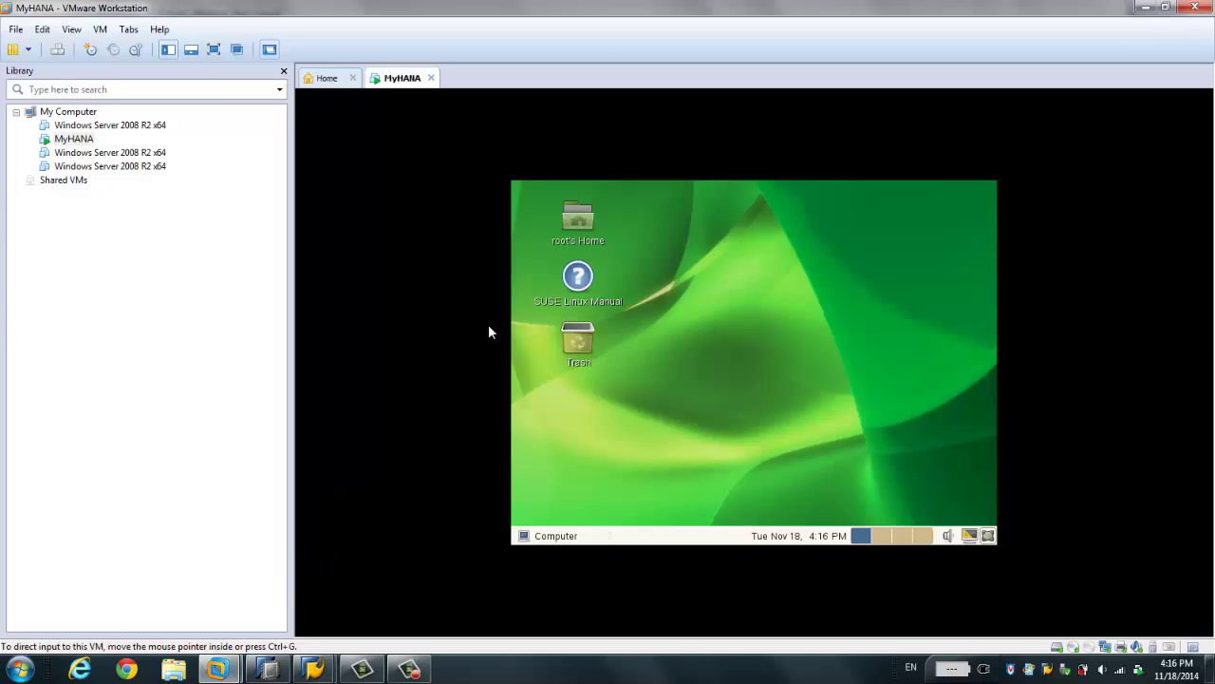
{"action": "left_click", "coordinate": [1144, 8]}
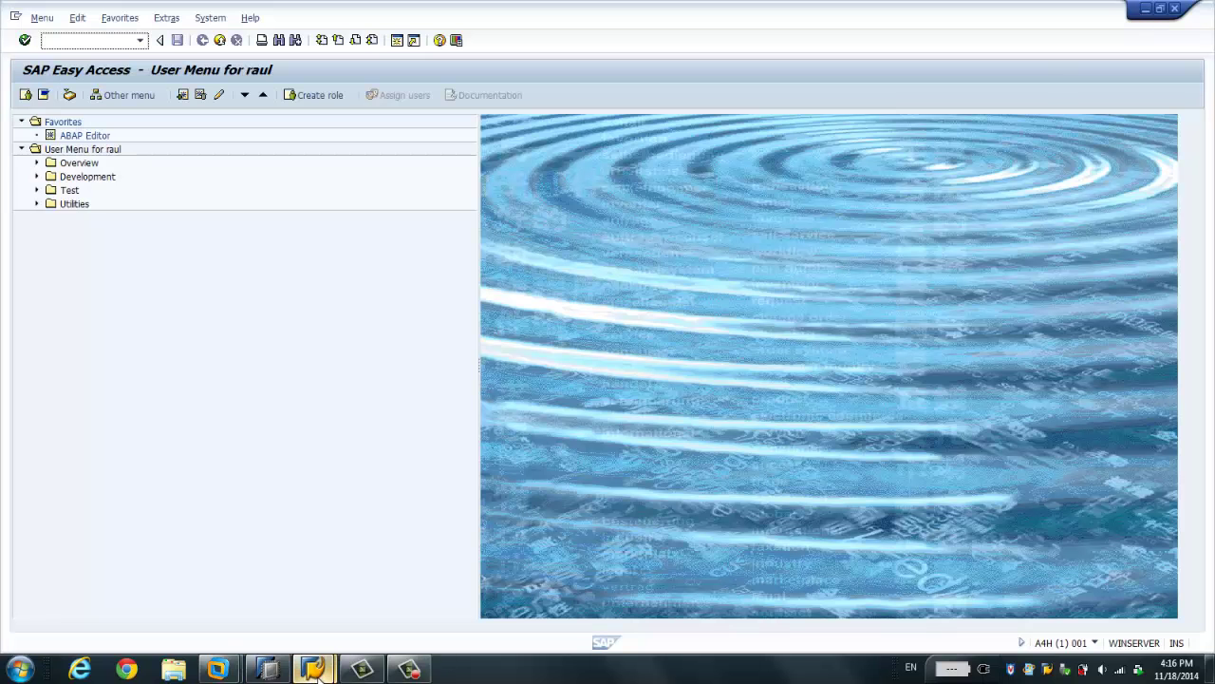
{"action": "mouse_move", "coordinate": [318, 670]}
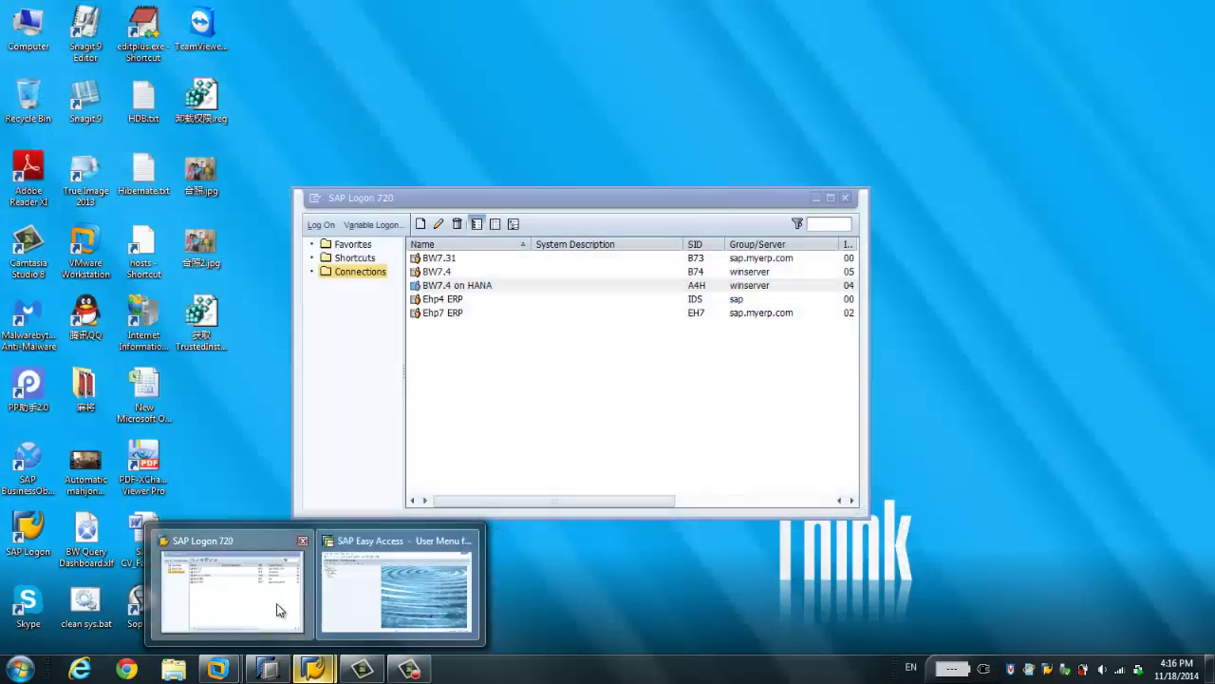
{"action": "left_click", "coordinate": [280, 610]}
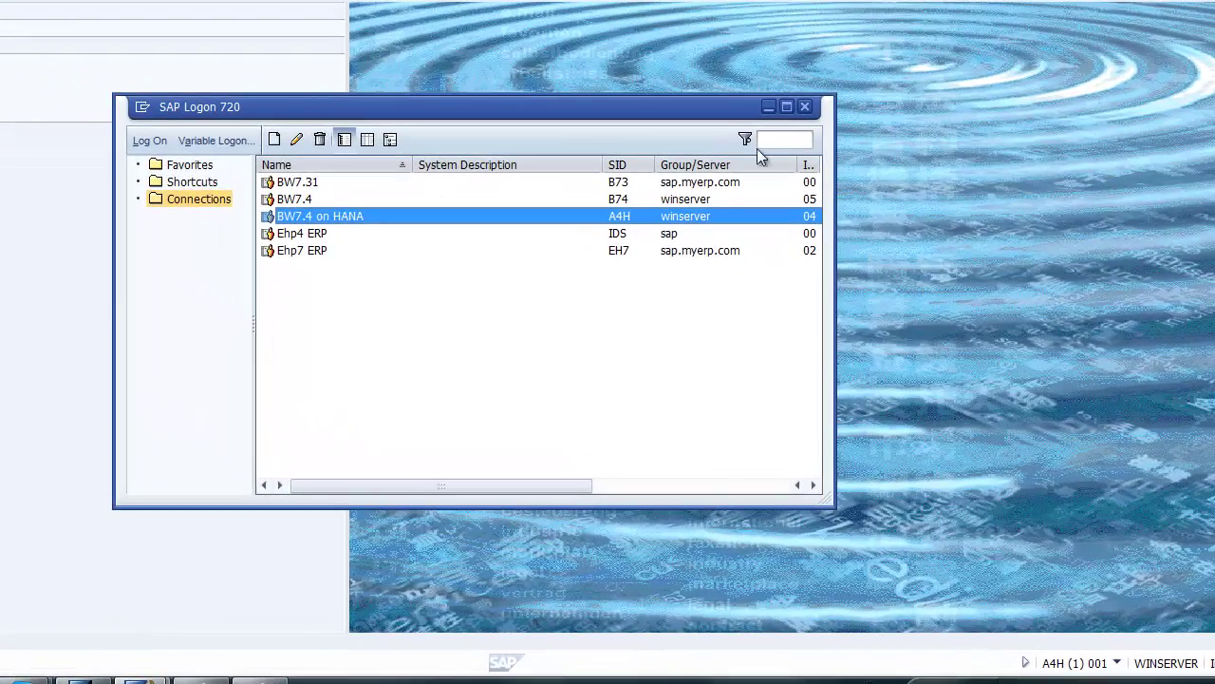
{"action": "left_click", "coordinate": [769, 108]}
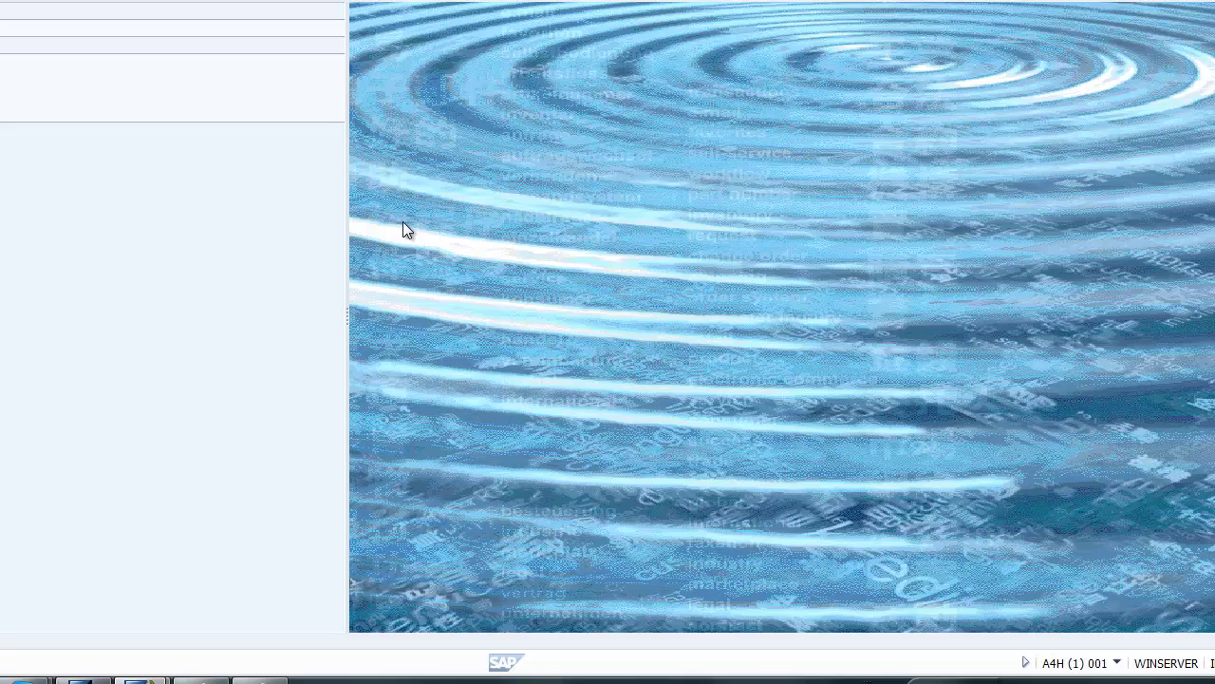
- View the SAP system status and its installed software component versions, and close both dialogs
{"action": "left_click", "coordinate": [28, 0]}
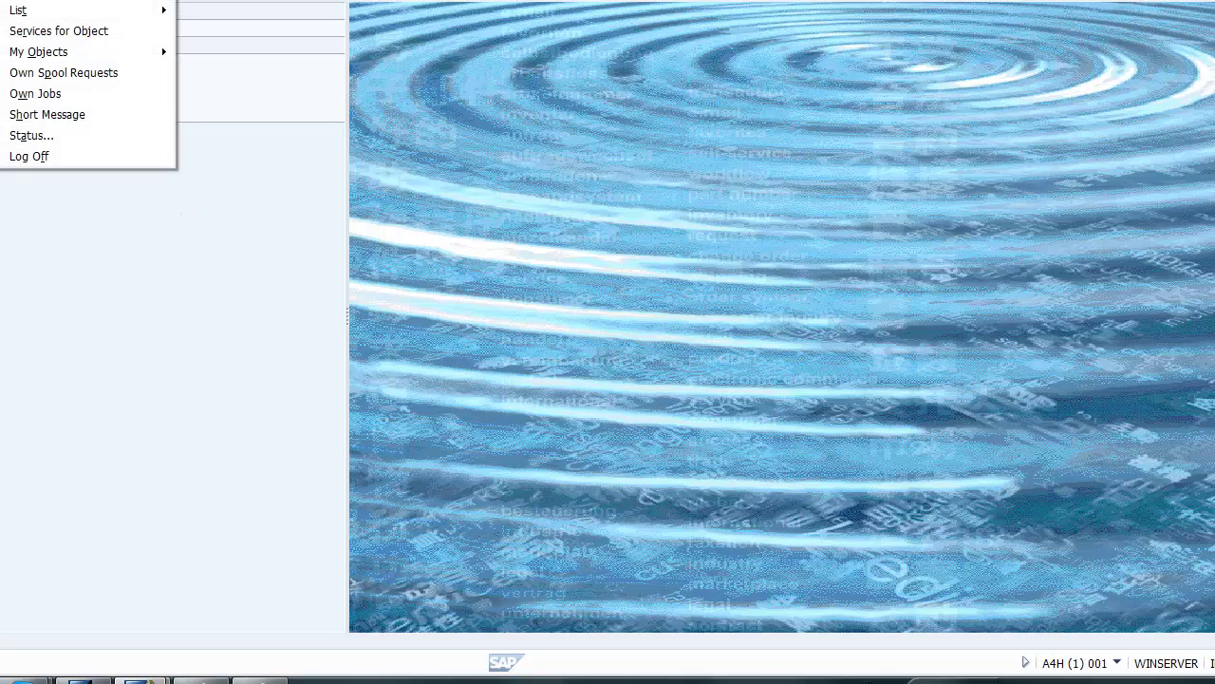
{"action": "left_click", "coordinate": [61, 139]}
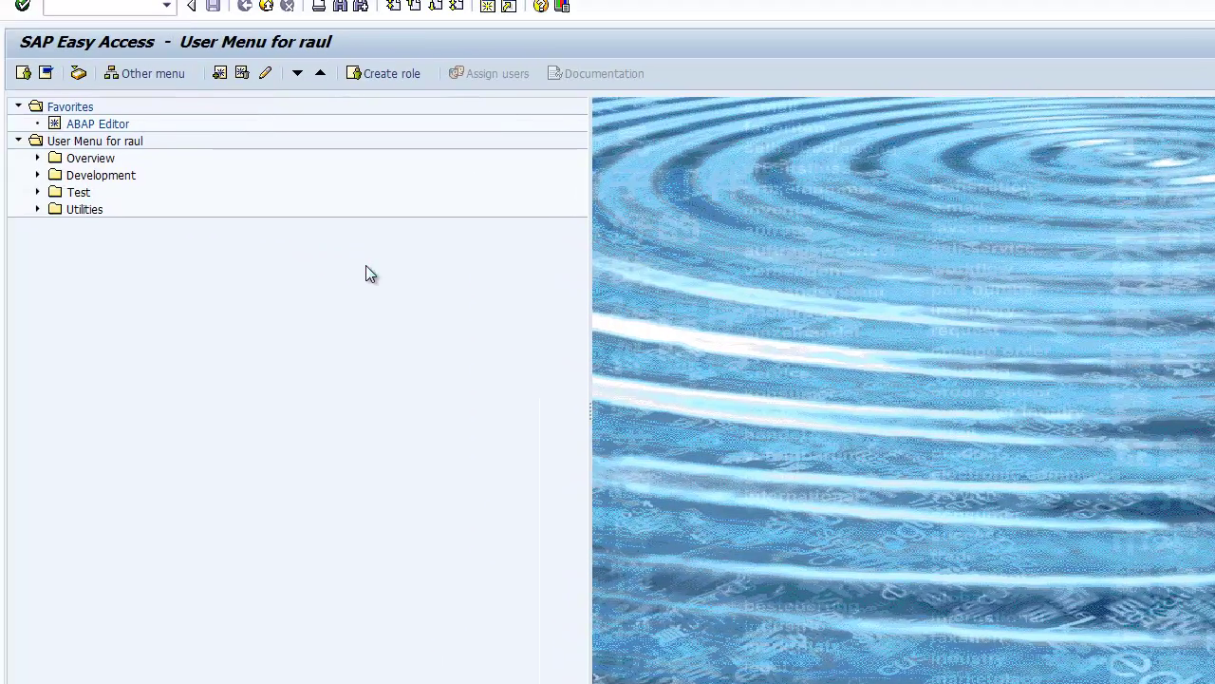
{"action": "left_click_drag", "start_coordinate": [388, 114], "coordinate": [822, 163]}
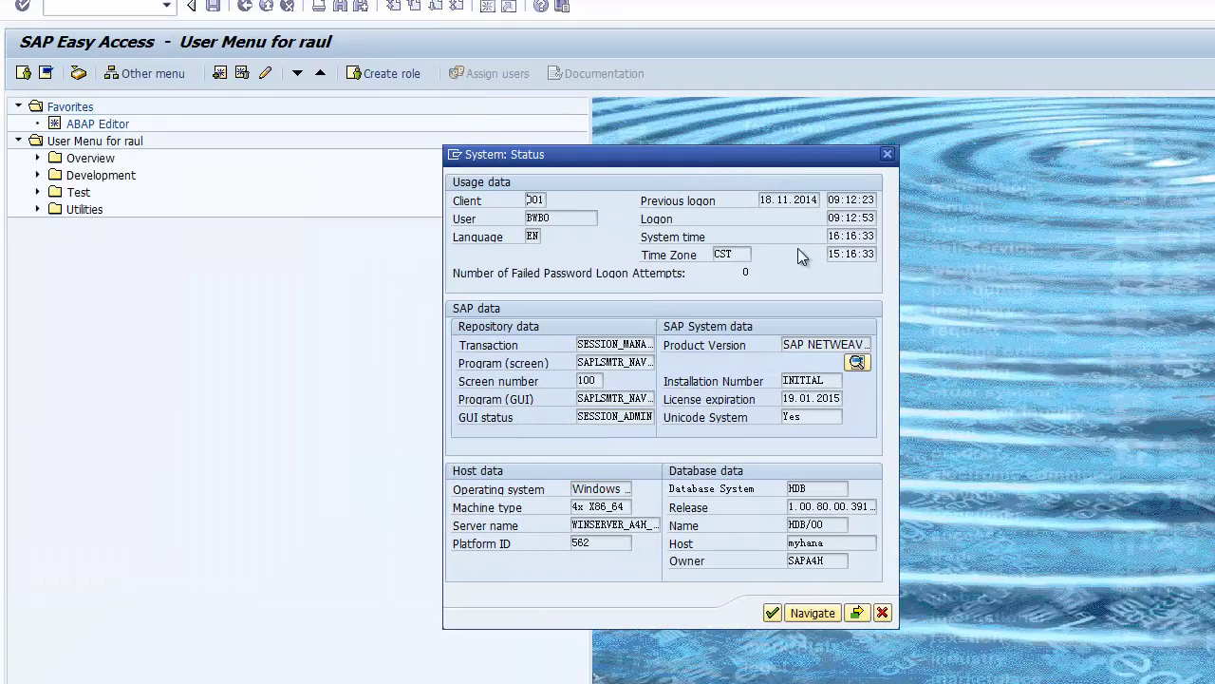
{"action": "left_click", "coordinate": [857, 362]}
{"action": "left_click_drag", "start_coordinate": [459, 163], "coordinate": [906, 204]}
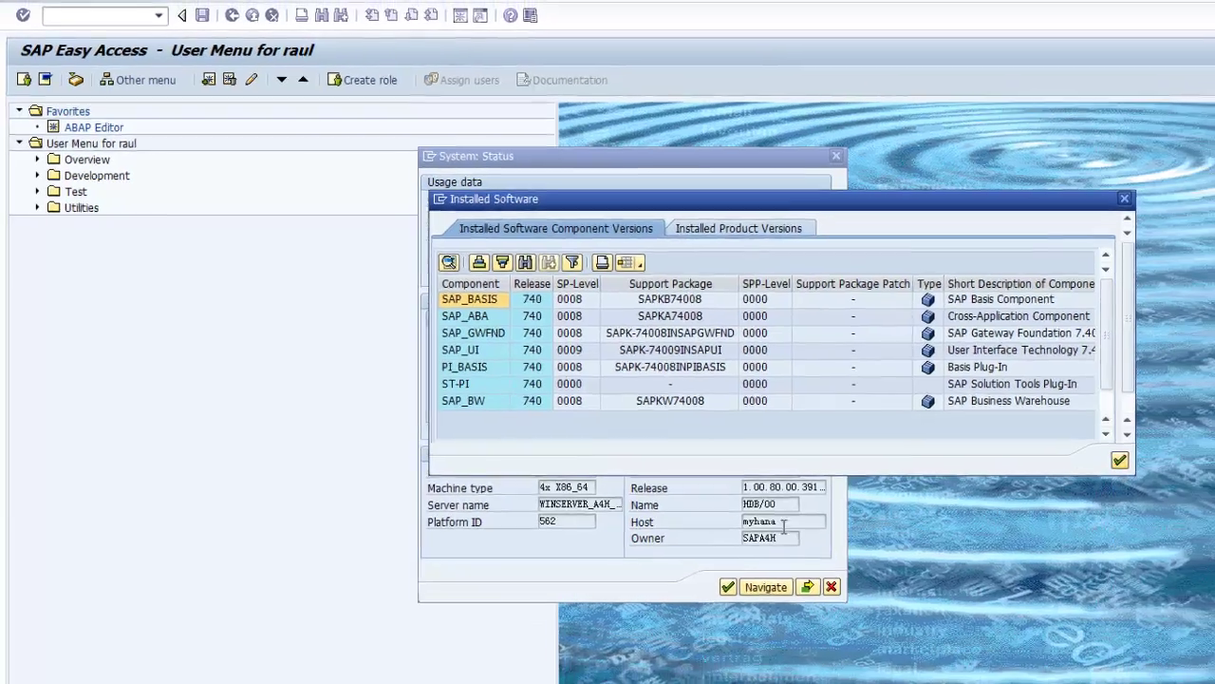
{"action": "left_click", "coordinate": [1190, 477]}
{"action": "left_click", "coordinate": [654, 544]}
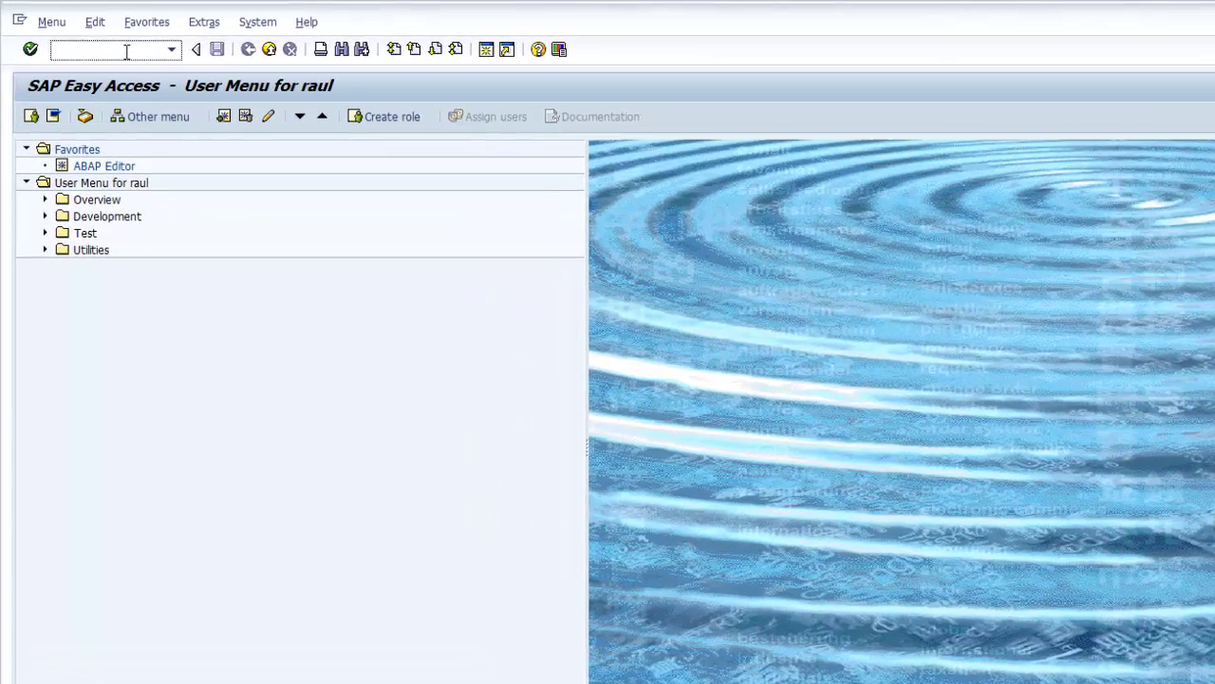
- Run transaction RSA1 and inspect the vbap and Sales Order InfoProviders under InfoArea ZBW
{"action": "type", "text": "rsa1"}
{"action": "key", "text": "Return"}
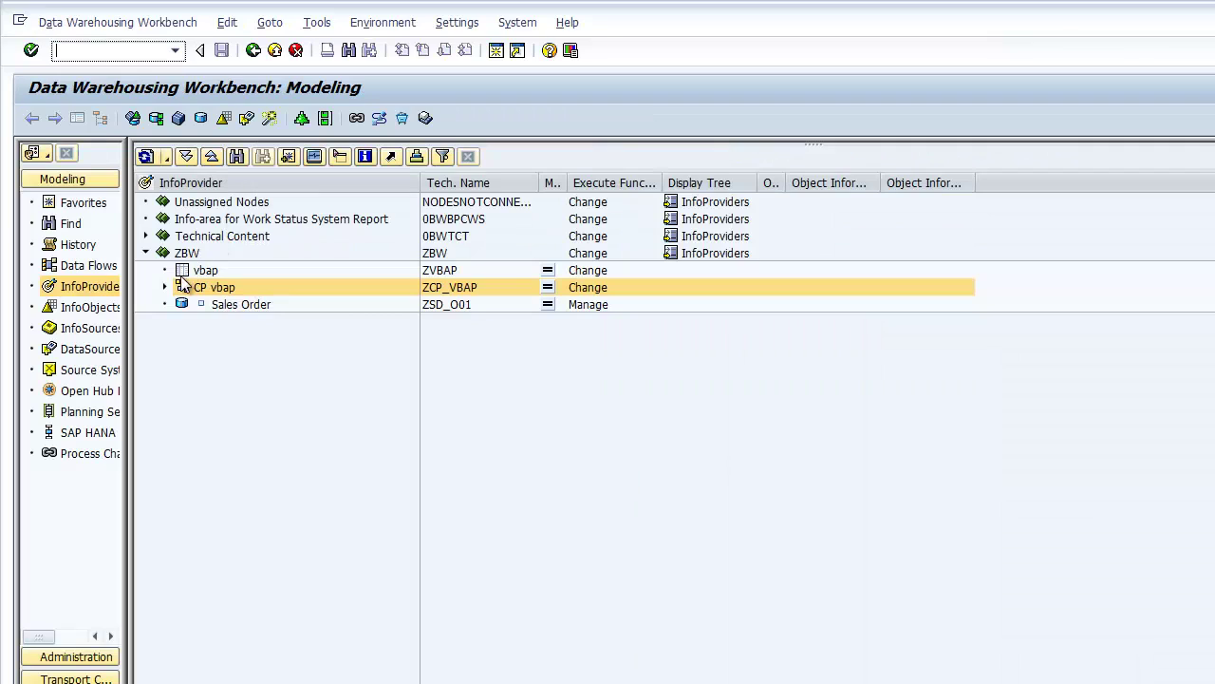
{"action": "left_click", "coordinate": [205, 272]}
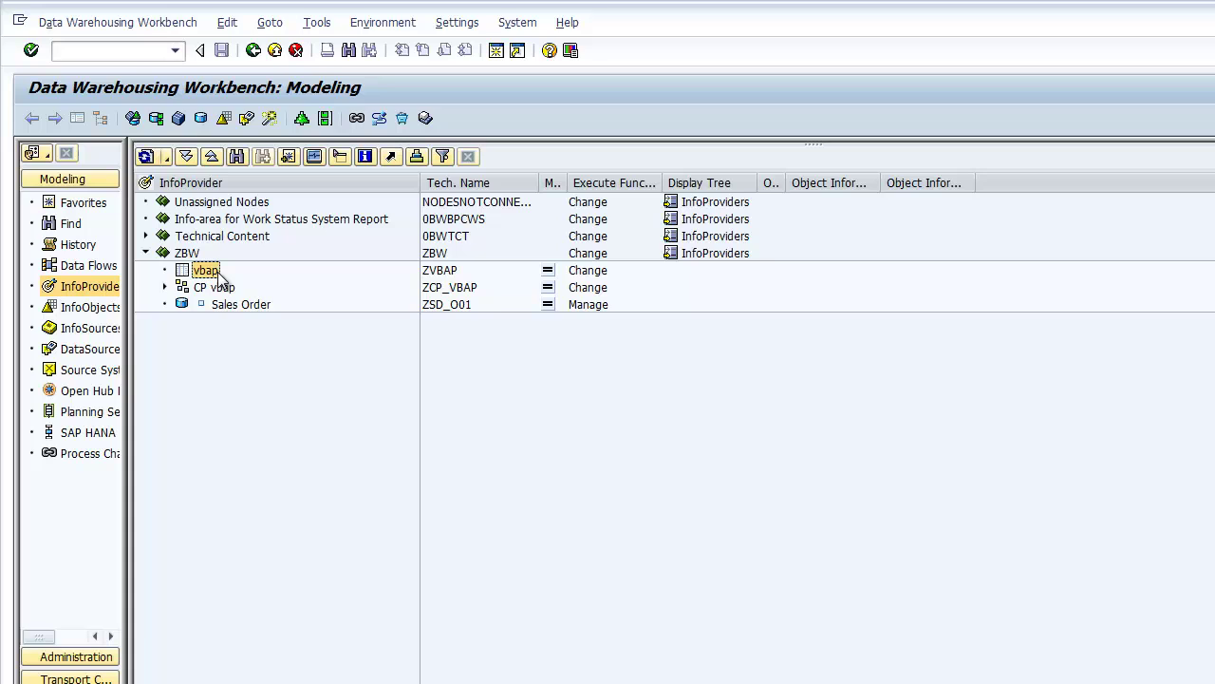
{"action": "left_click", "coordinate": [213, 306]}
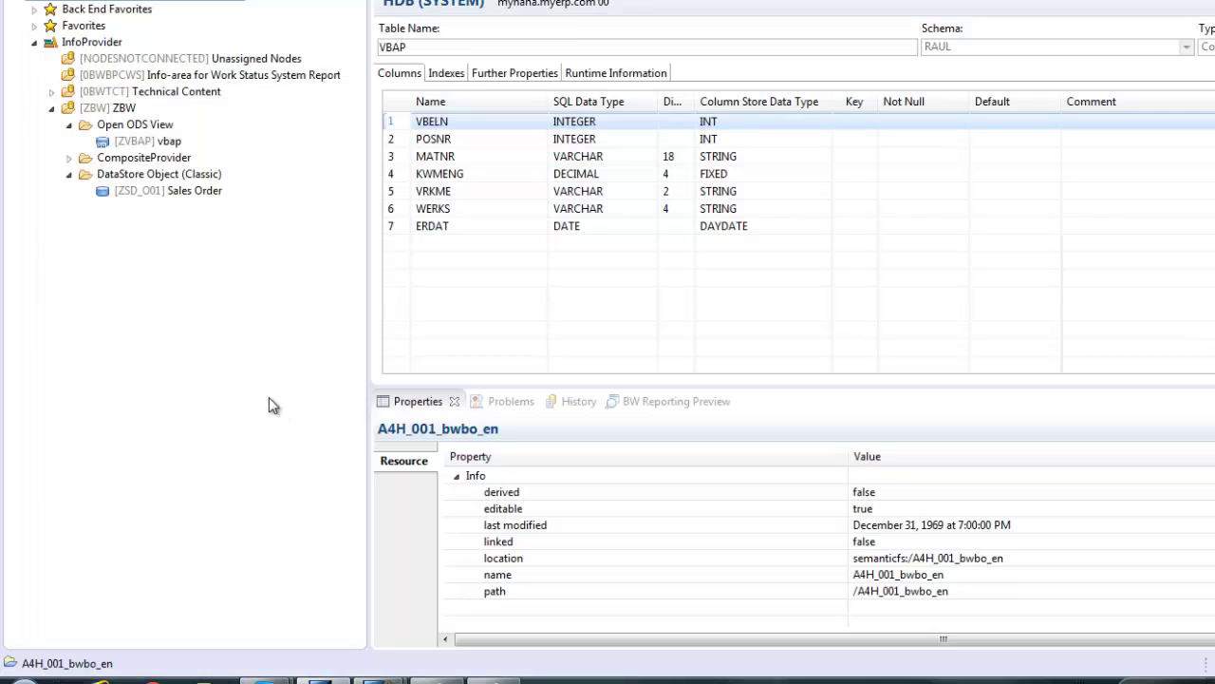
- In SAP HANA Studio, review the installation details for the ABAP, CompositeProvider, DataStore Object and Open ODS View add-ons, and close them
{"action": "left_click", "coordinate": [309, 0]}
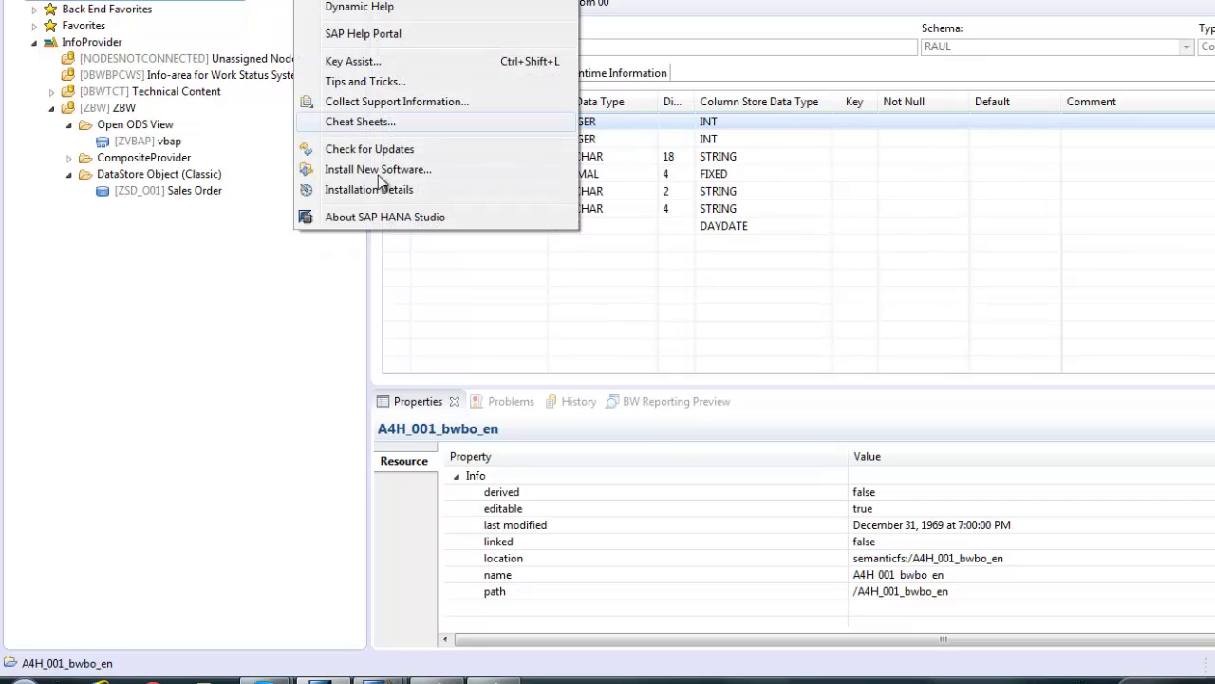
{"action": "left_click", "coordinate": [399, 190]}
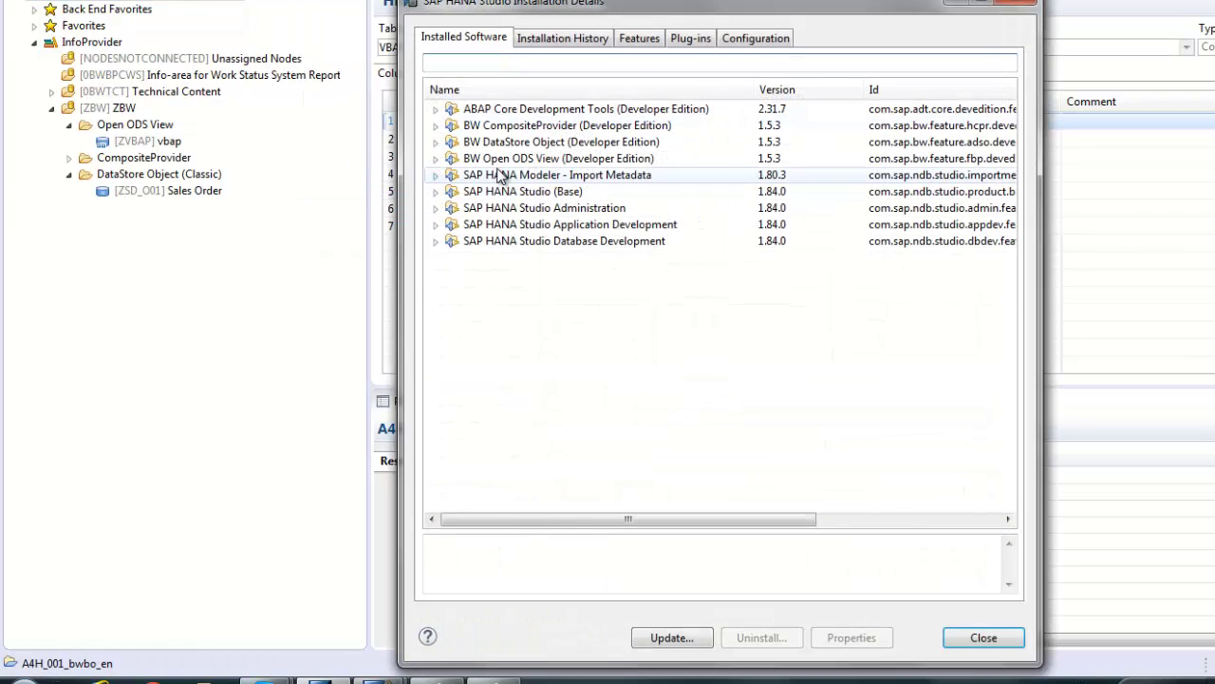
{"action": "left_click_drag", "start_coordinate": [640, 15], "coordinate": [592, 26]}
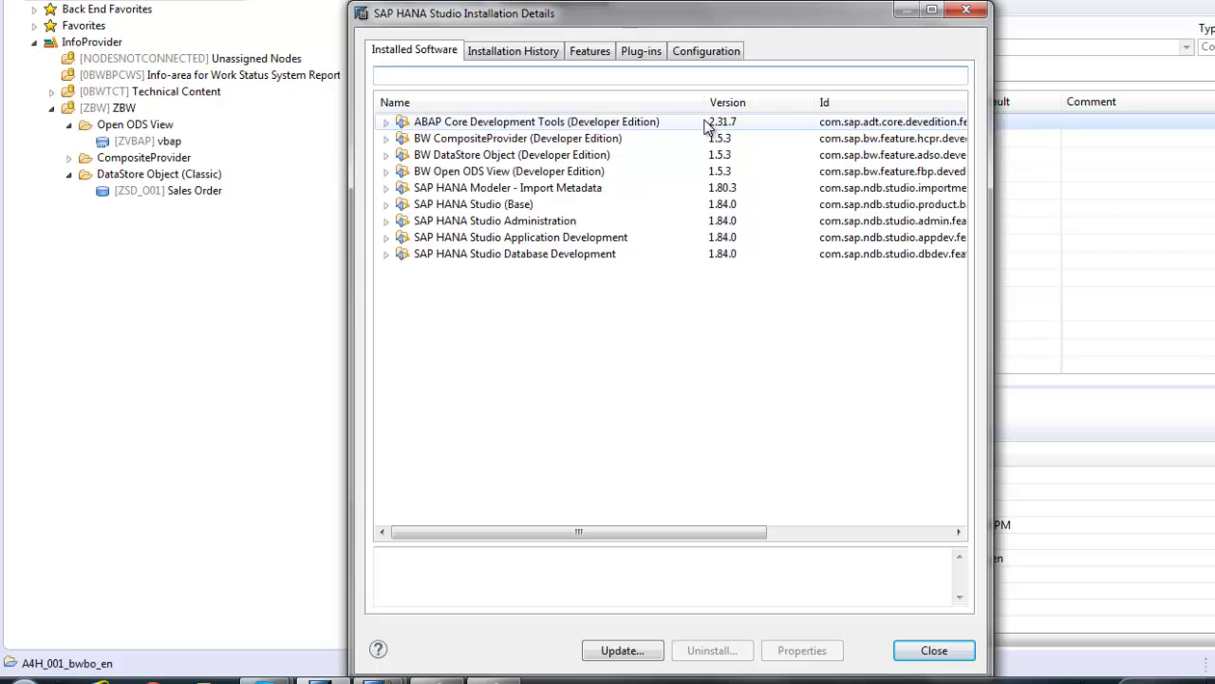
{"action": "left_click", "coordinate": [599, 129]}
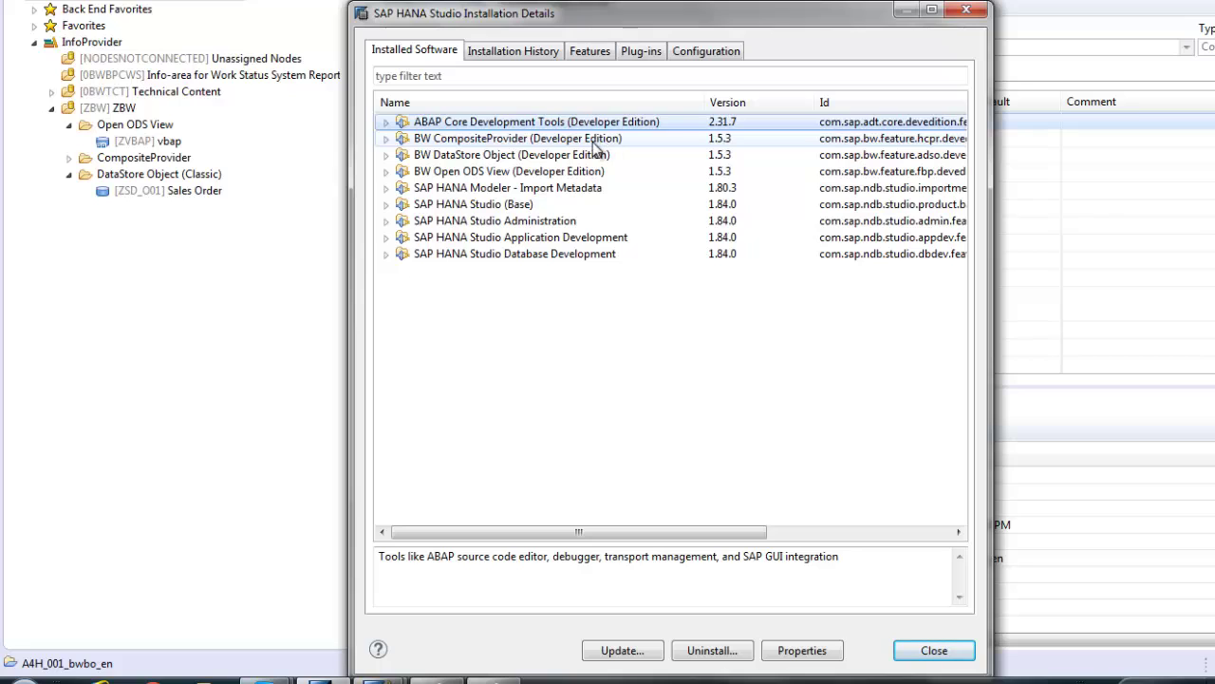
{"action": "left_click", "coordinate": [592, 143]}
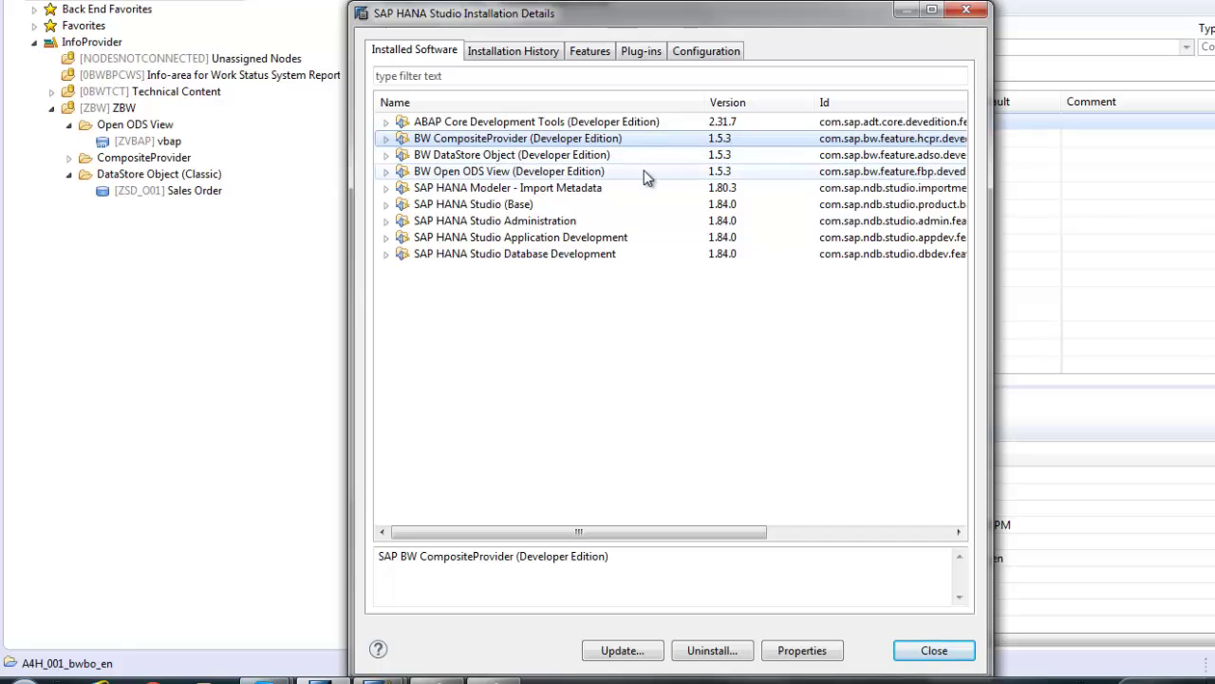
{"action": "left_click", "coordinate": [608, 162]}
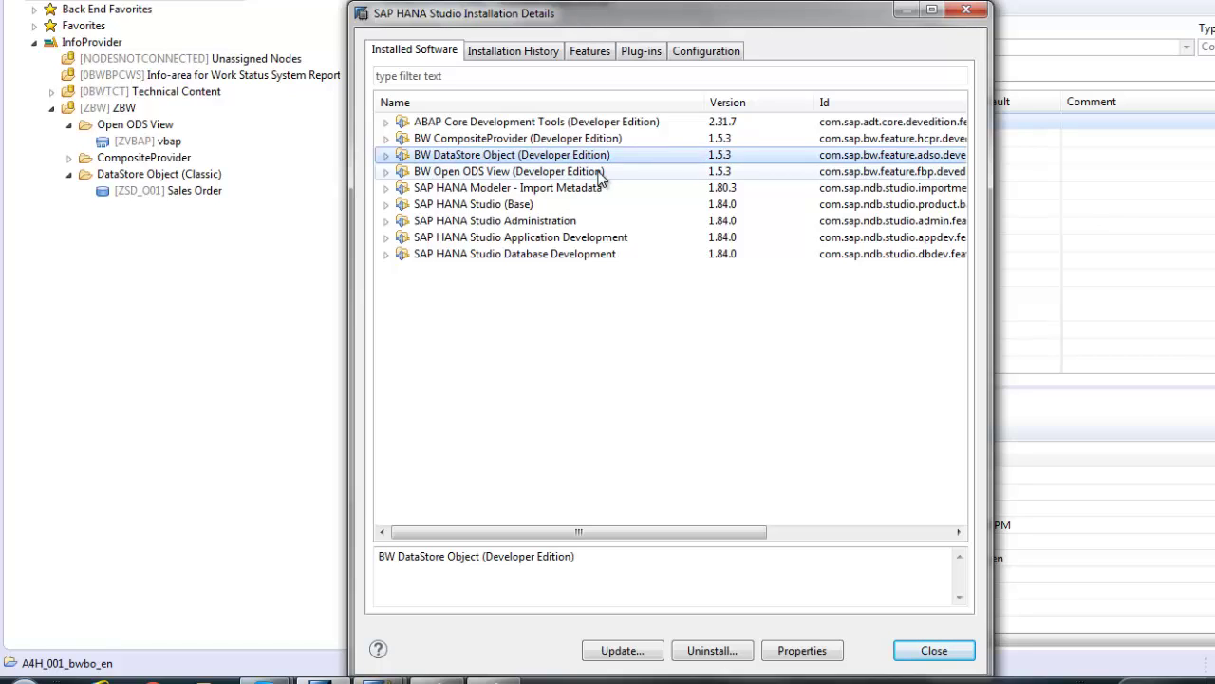
{"action": "left_click", "coordinate": [600, 175]}
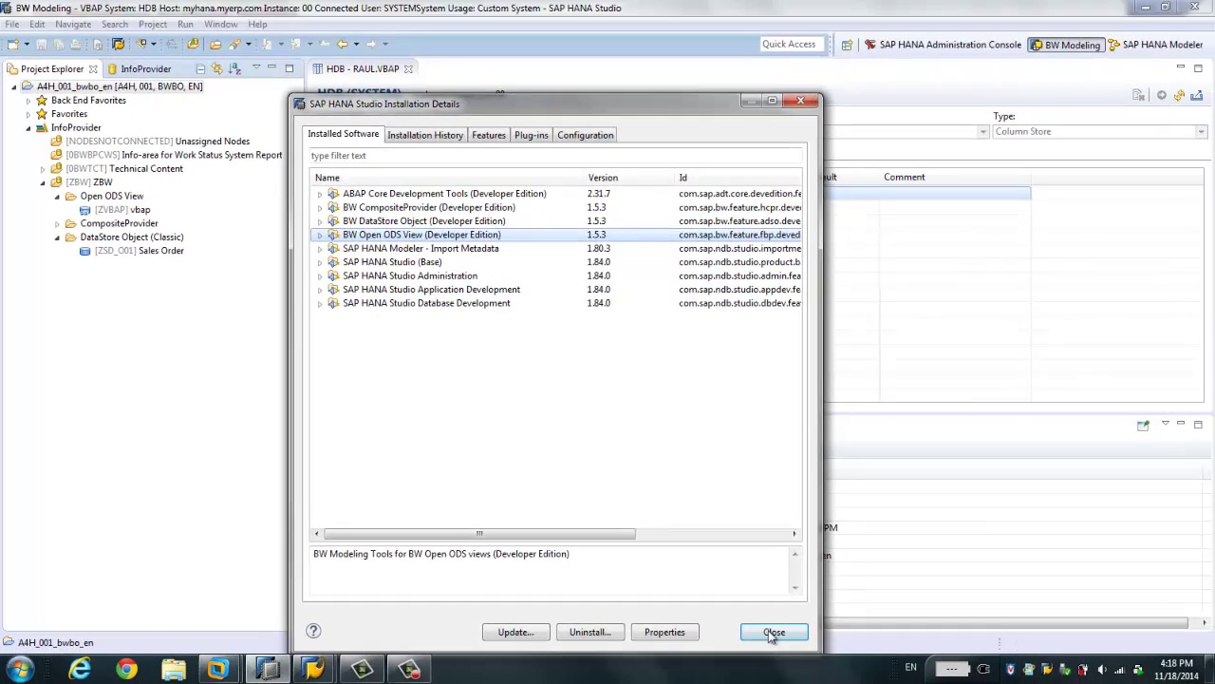
{"action": "left_click", "coordinate": [934, 650]}
- Collapse and re-expand the InfoProvider node and the ZBW InfoArea in the project tree to review their contents
{"action": "left_click", "coordinate": [30, 129]}
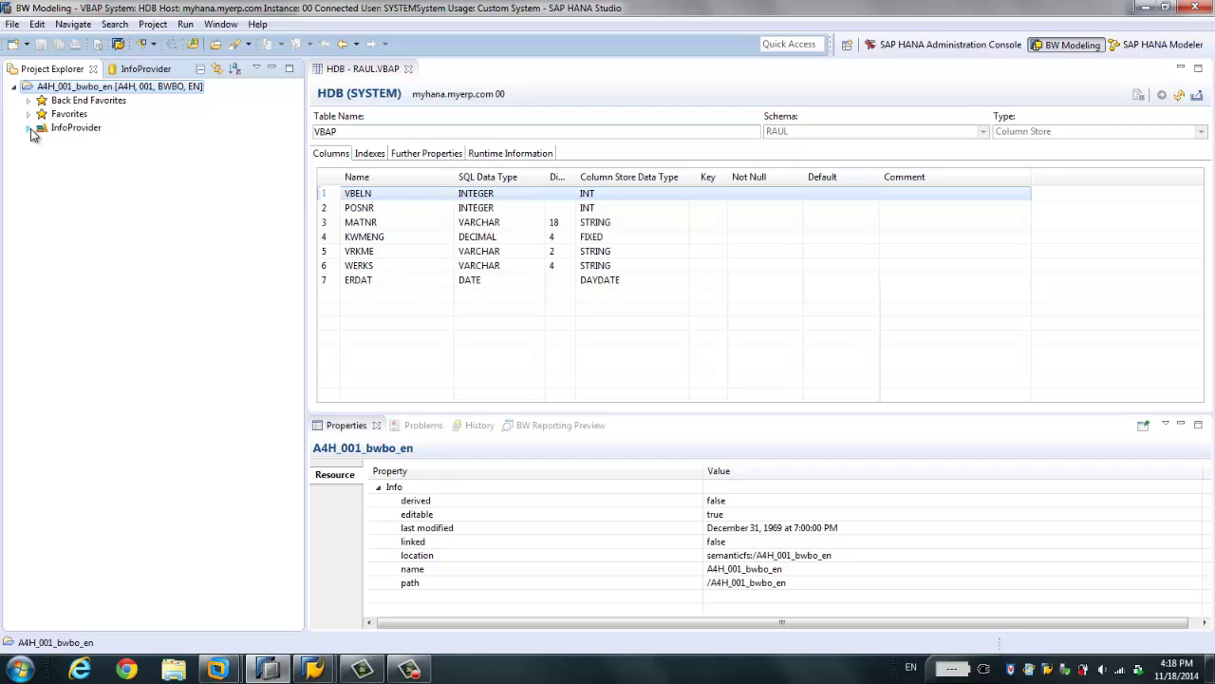
{"action": "left_click", "coordinate": [27, 129]}
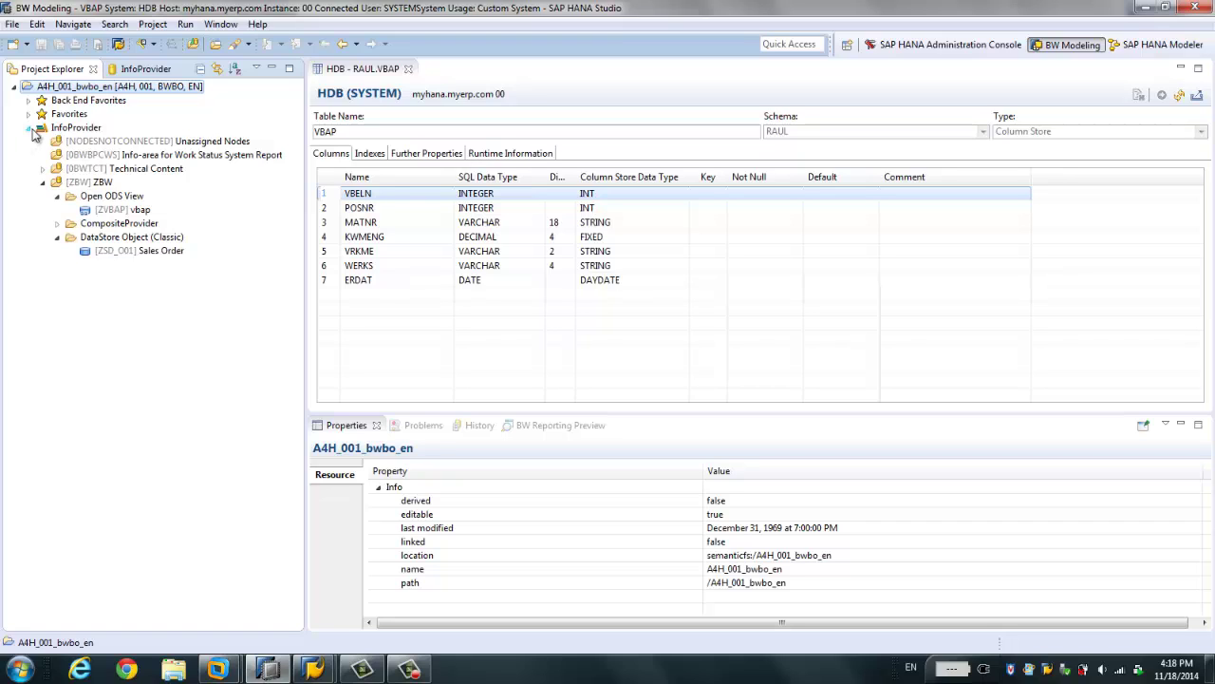
{"action": "left_click", "coordinate": [42, 183]}
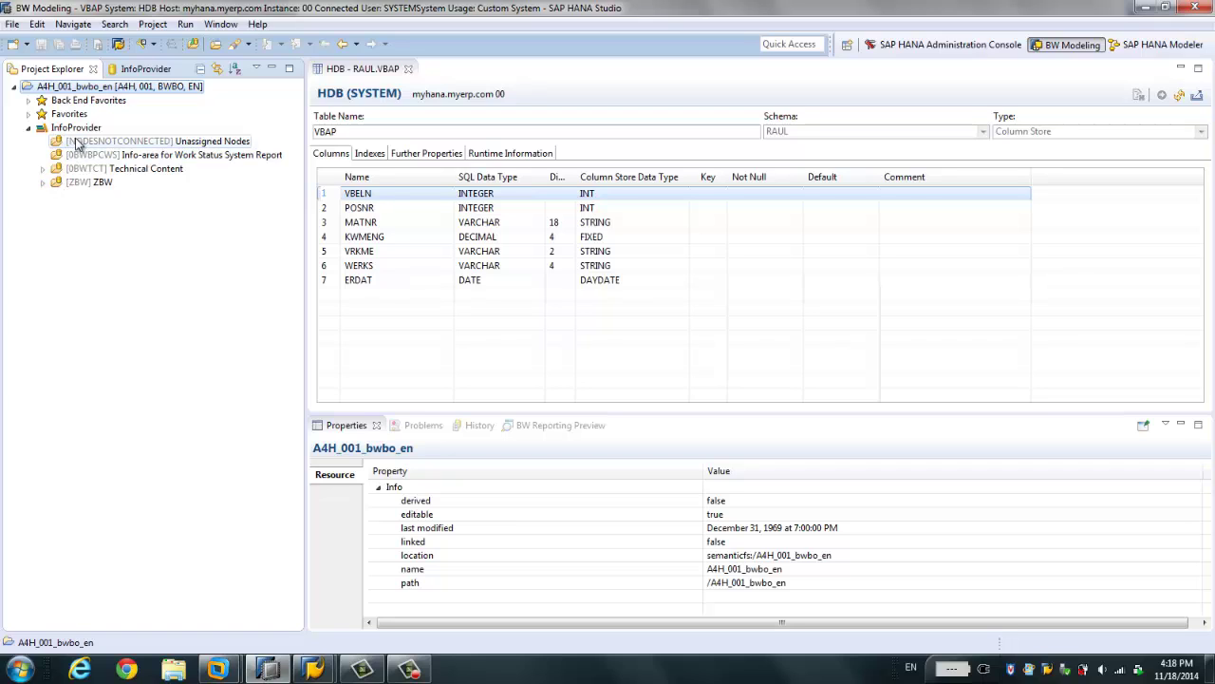
{"action": "left_click", "coordinate": [43, 181]}
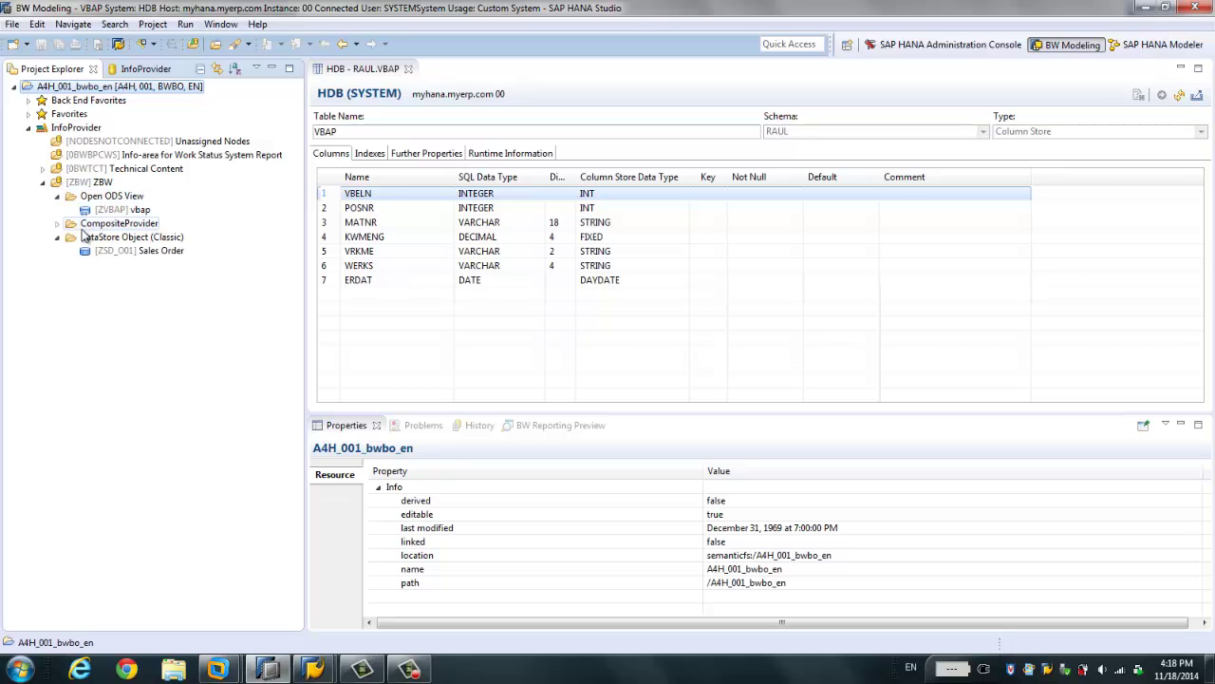
- Open the Open ODS View ZVBAP and display its Facts definition with the source table and field mappings
{"action": "double_click", "coordinate": [112, 209]}
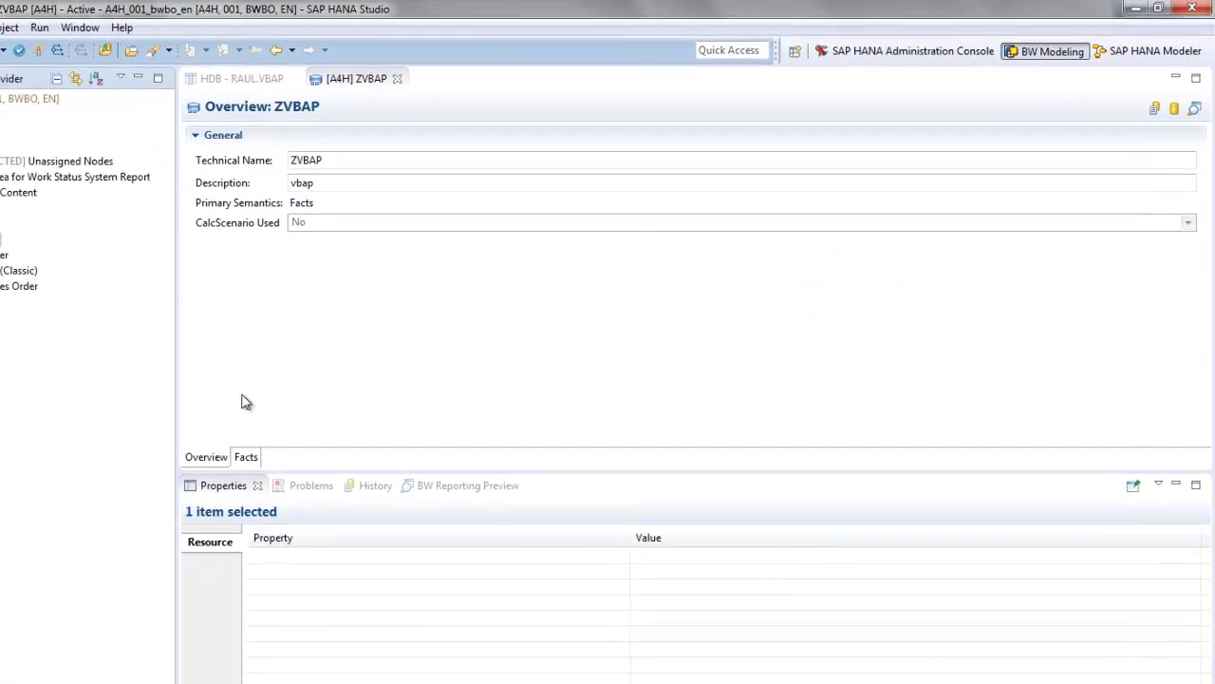
{"action": "left_click", "coordinate": [246, 457]}
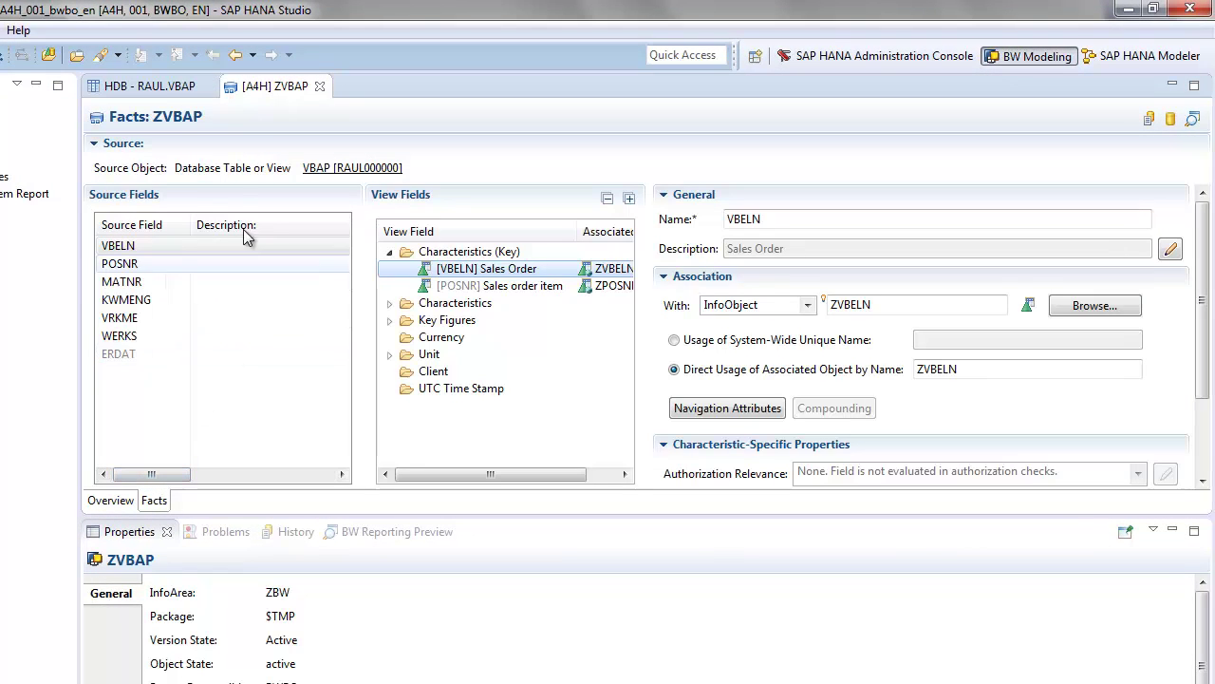
{"action": "mouse_move", "coordinate": [308, 171]}
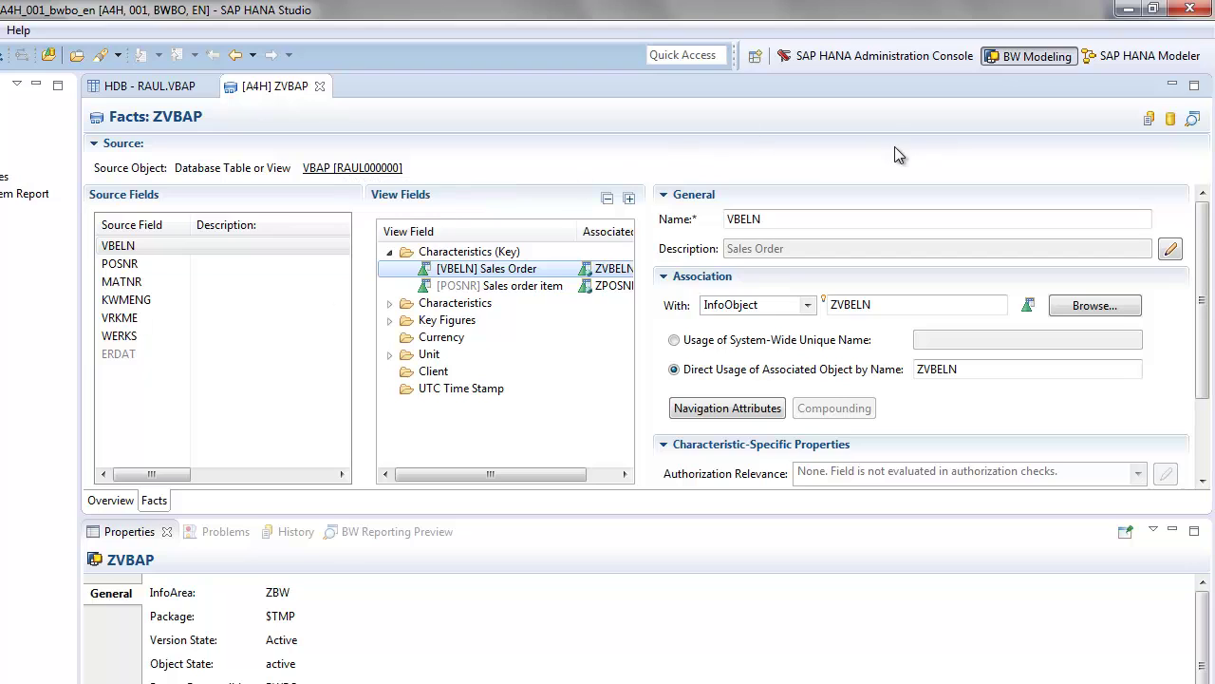
- Switch to the SAP HANA Modeler perspective and open the definition of the VBAP table
{"action": "left_click", "coordinate": [1147, 61]}
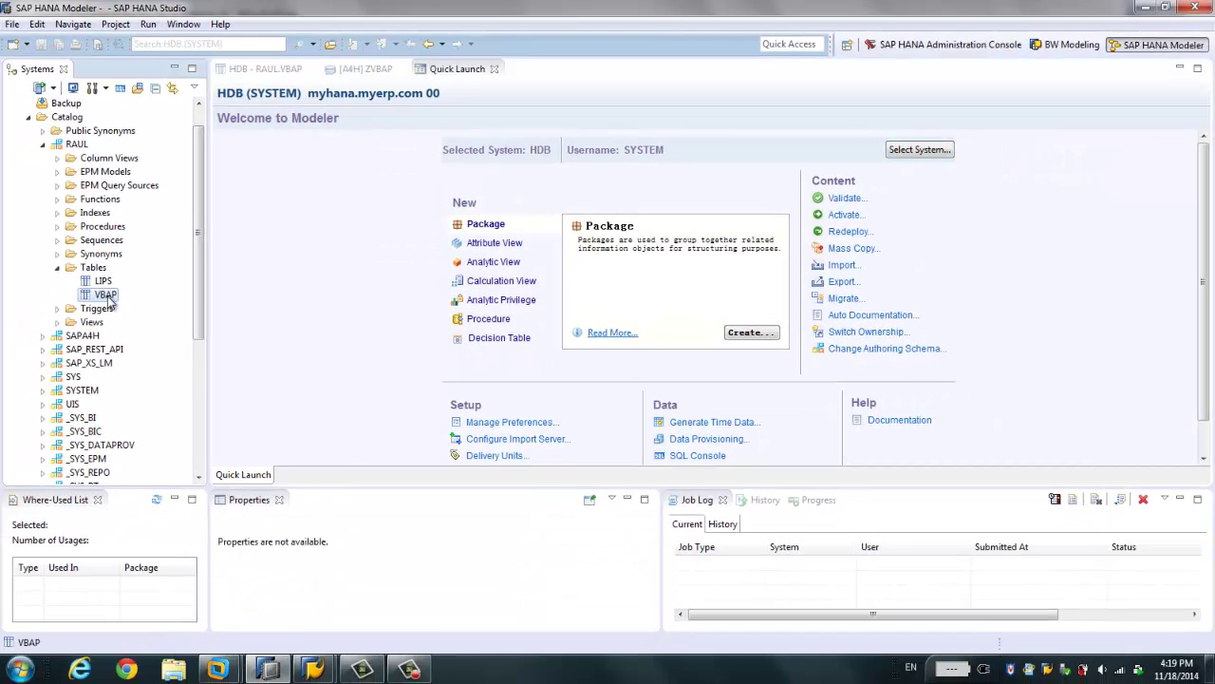
{"action": "right_click", "coordinate": [108, 300]}
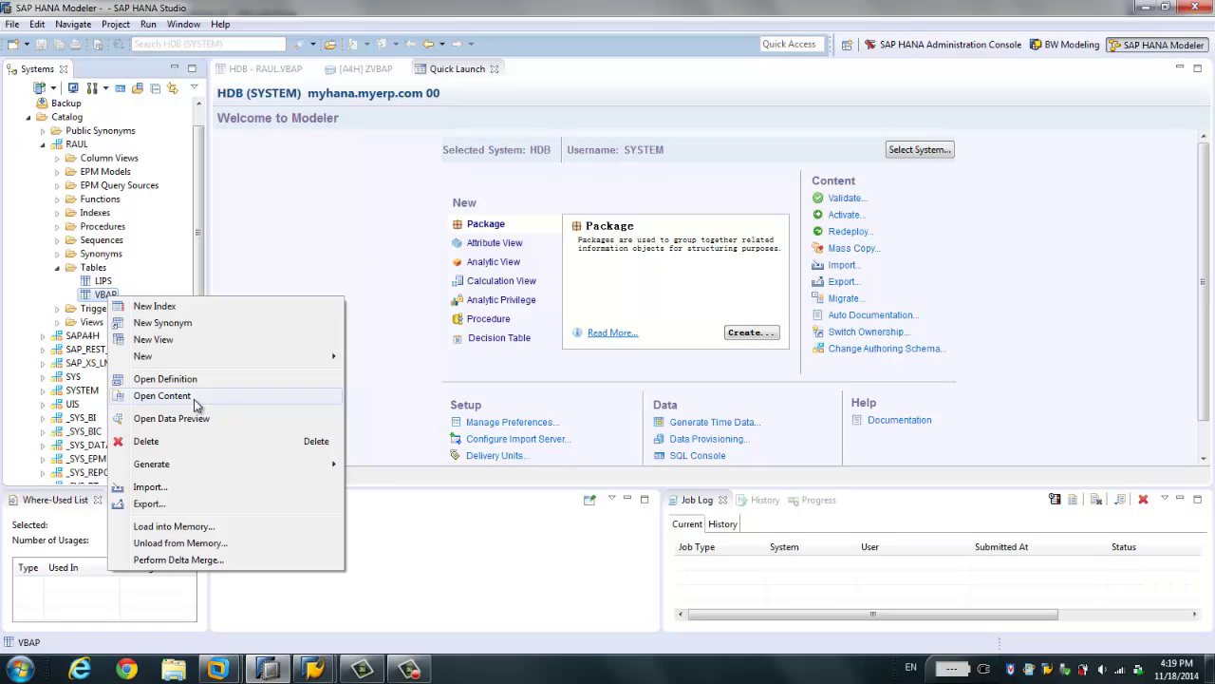
{"action": "left_click", "coordinate": [99, 296]}
{"action": "double_click", "coordinate": [99, 296]}
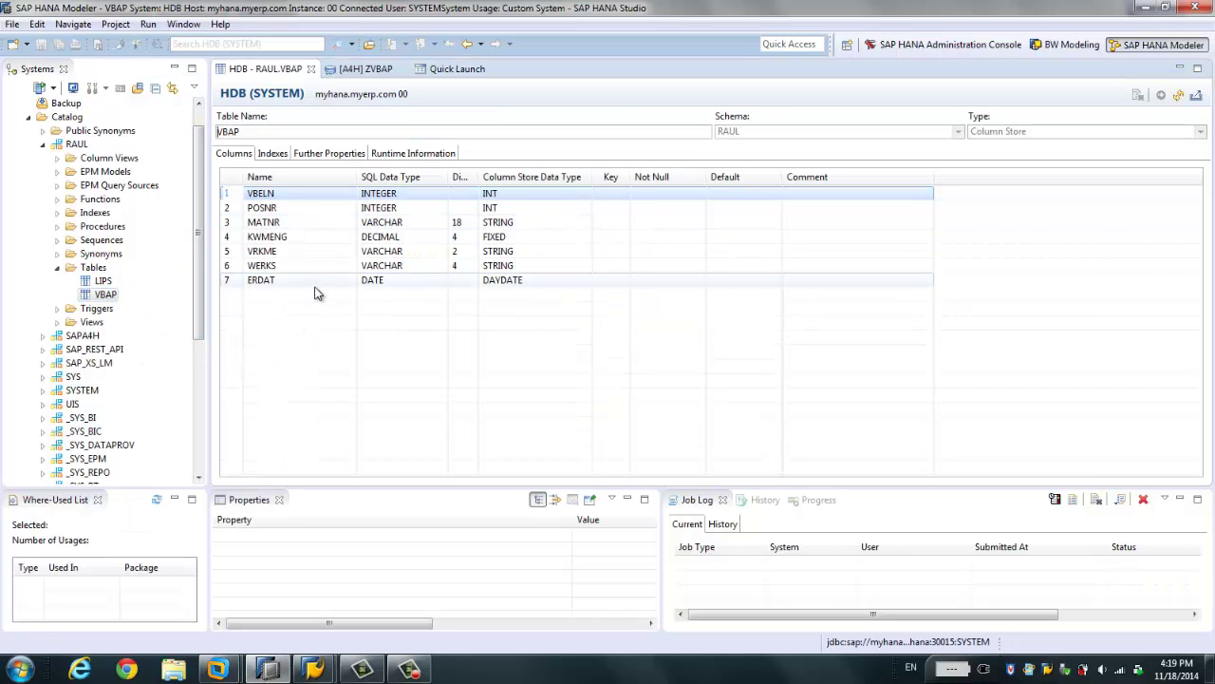
- Preview the data of the VBAP table, examine its rows and columns, and close the preview
{"action": "right_click", "coordinate": [104, 294]}
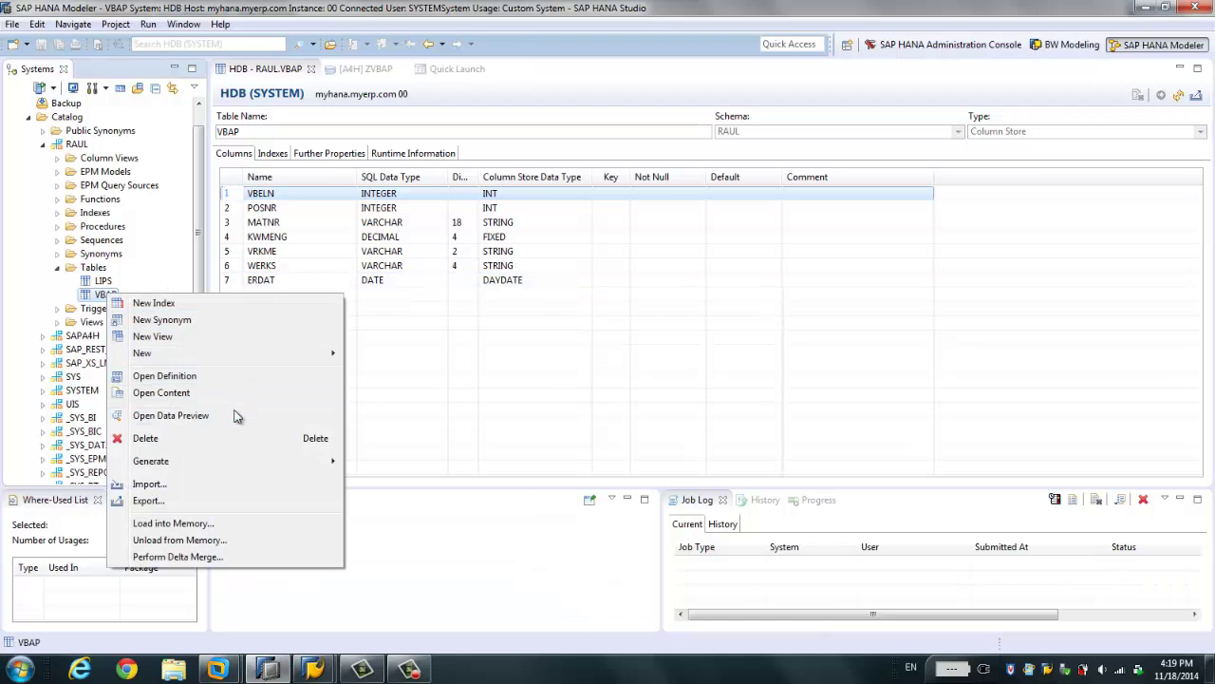
{"action": "left_click", "coordinate": [238, 417]}
{"action": "left_click_drag", "start_coordinate": [313, 186], "coordinate": [433, 315]}
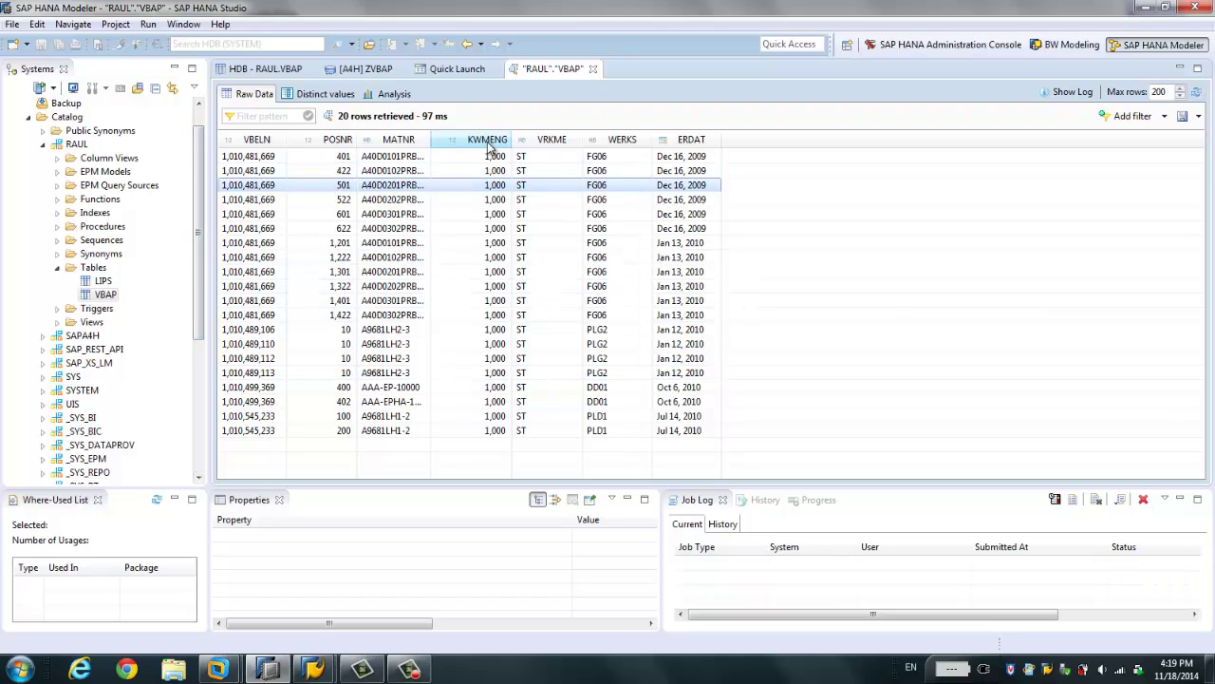
{"action": "left_click", "coordinate": [593, 68]}
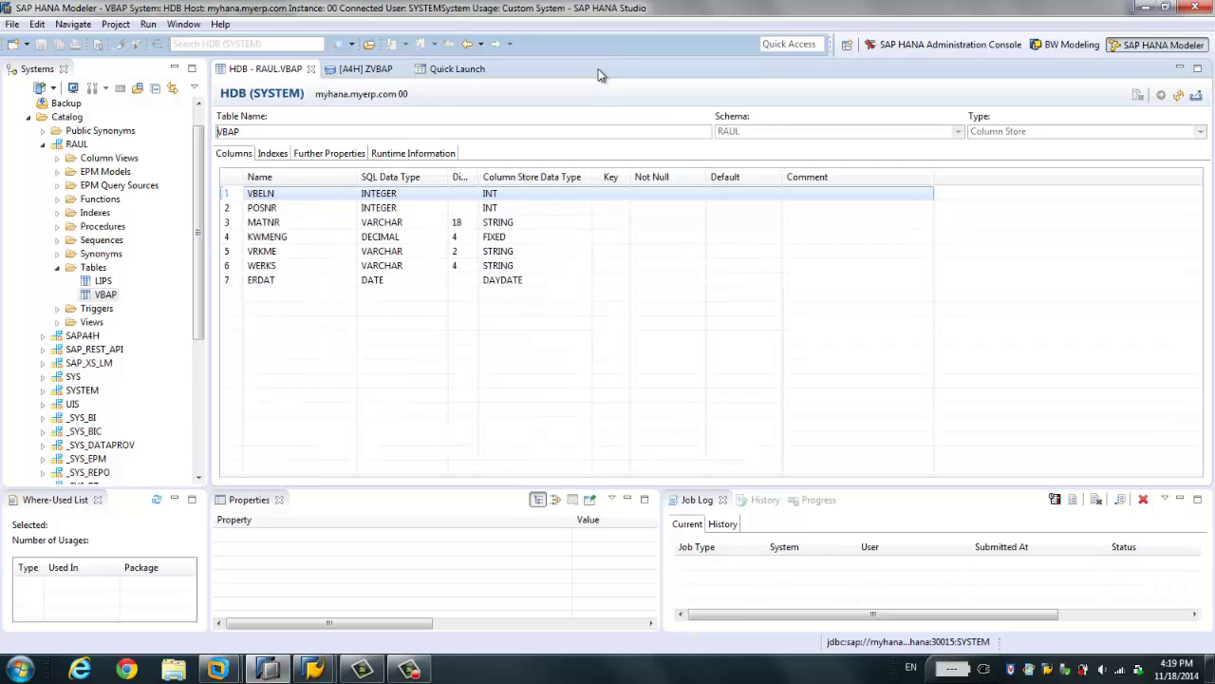
- Return to the BW Modeling perspective and bring up the Open ODS View ZVBAP again
{"action": "left_click", "coordinate": [1063, 46]}
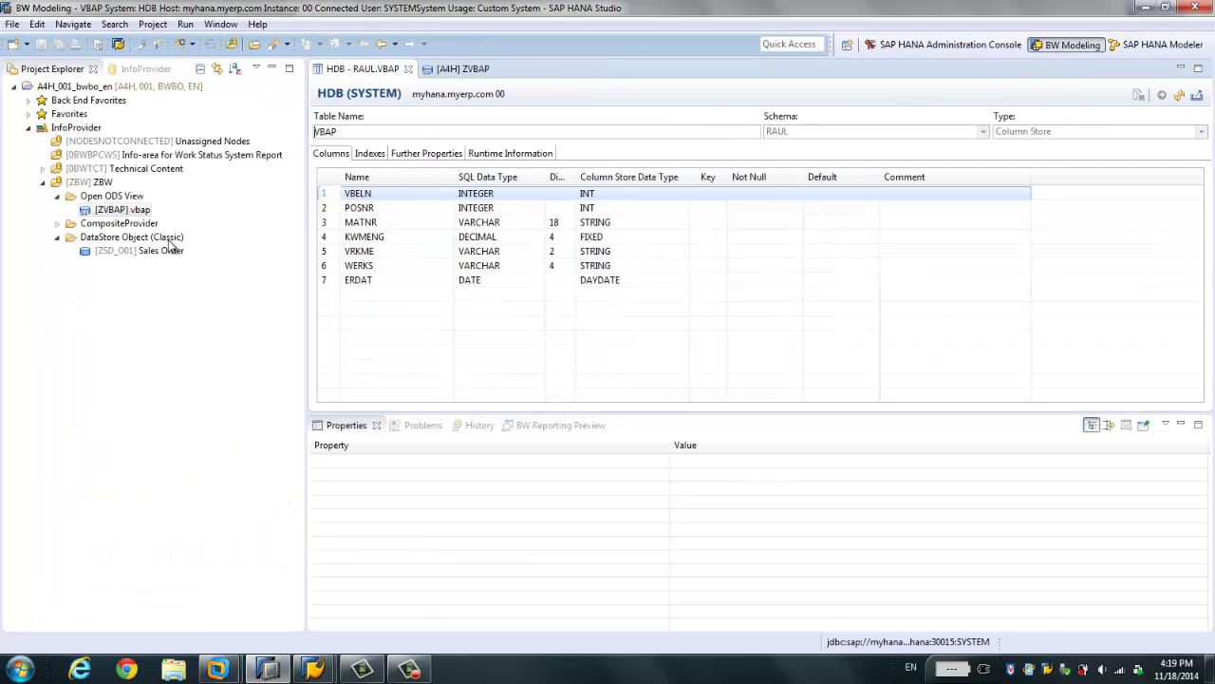
{"action": "double_click", "coordinate": [121, 209]}
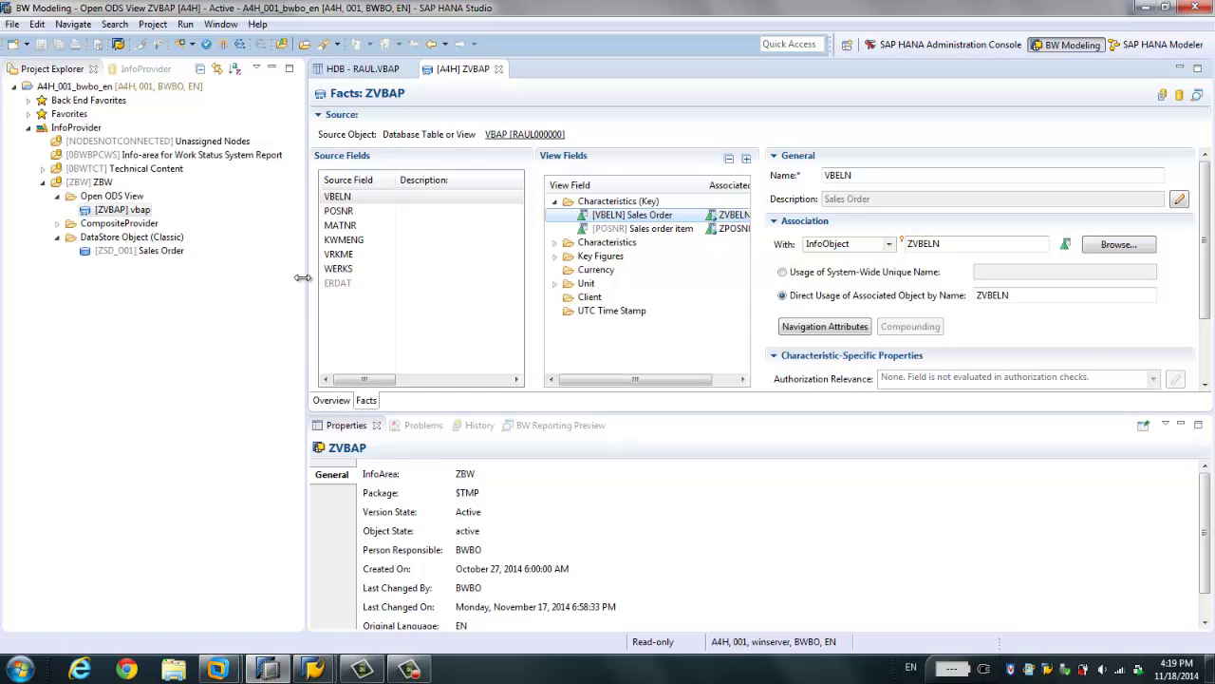
- Widen the editor area and expand the Characteristics, Key Figures and Unit groups in the view fields of ZVBAP
{"action": "left_click_drag", "start_coordinate": [308, 285], "coordinate": [238, 289]}
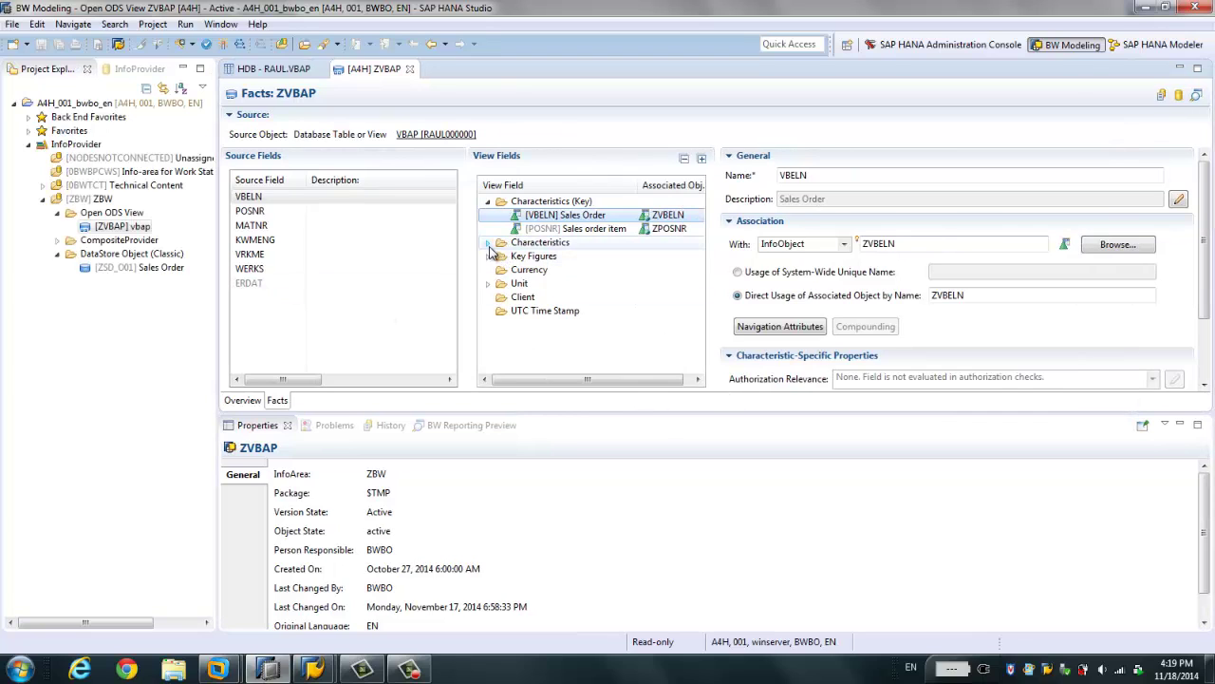
{"action": "left_click", "coordinate": [256, 200]}
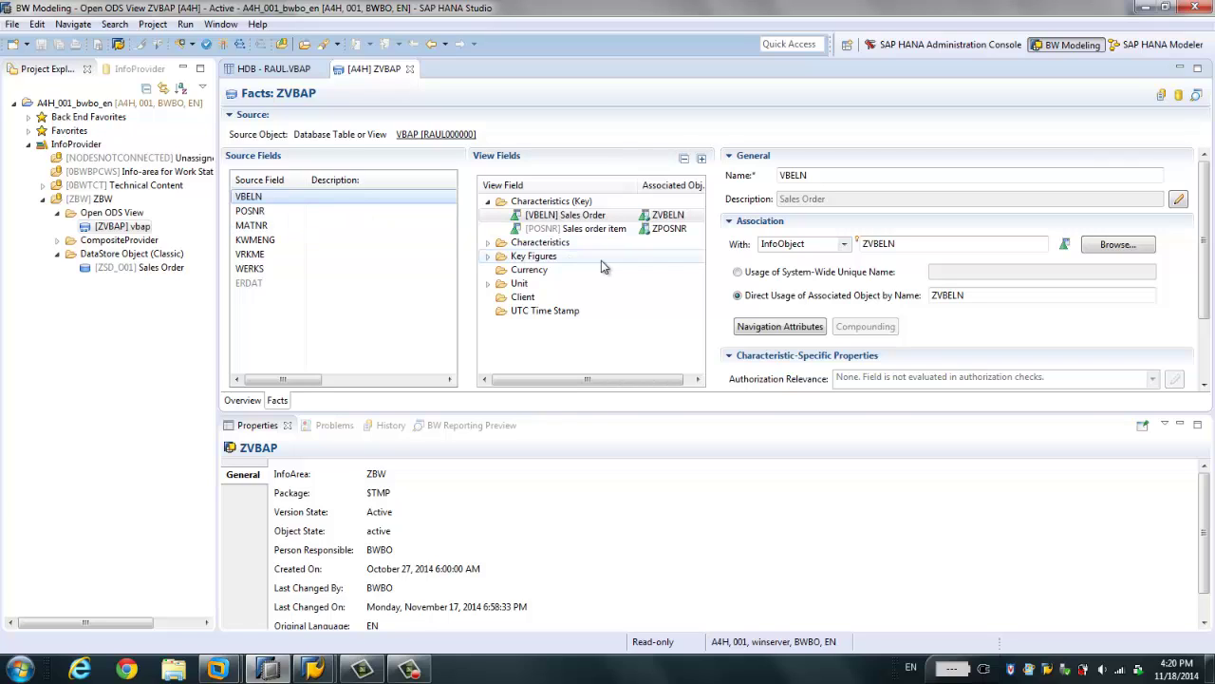
{"action": "left_click", "coordinate": [487, 242]}
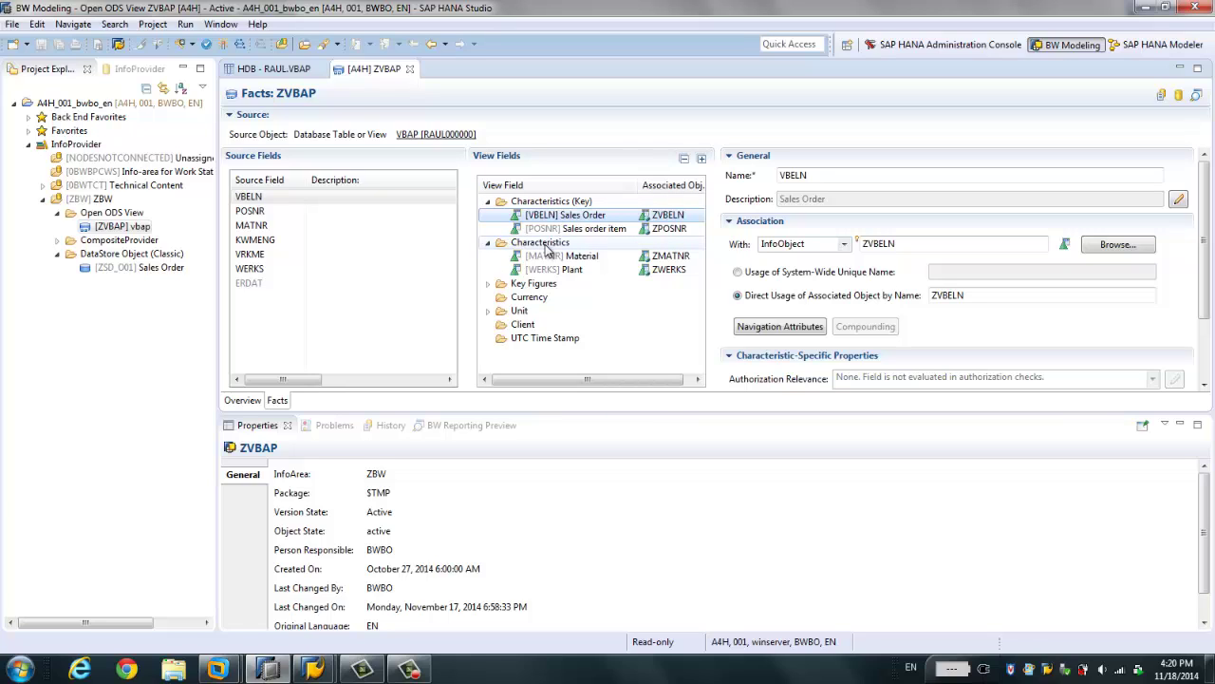
{"action": "left_click", "coordinate": [488, 283]}
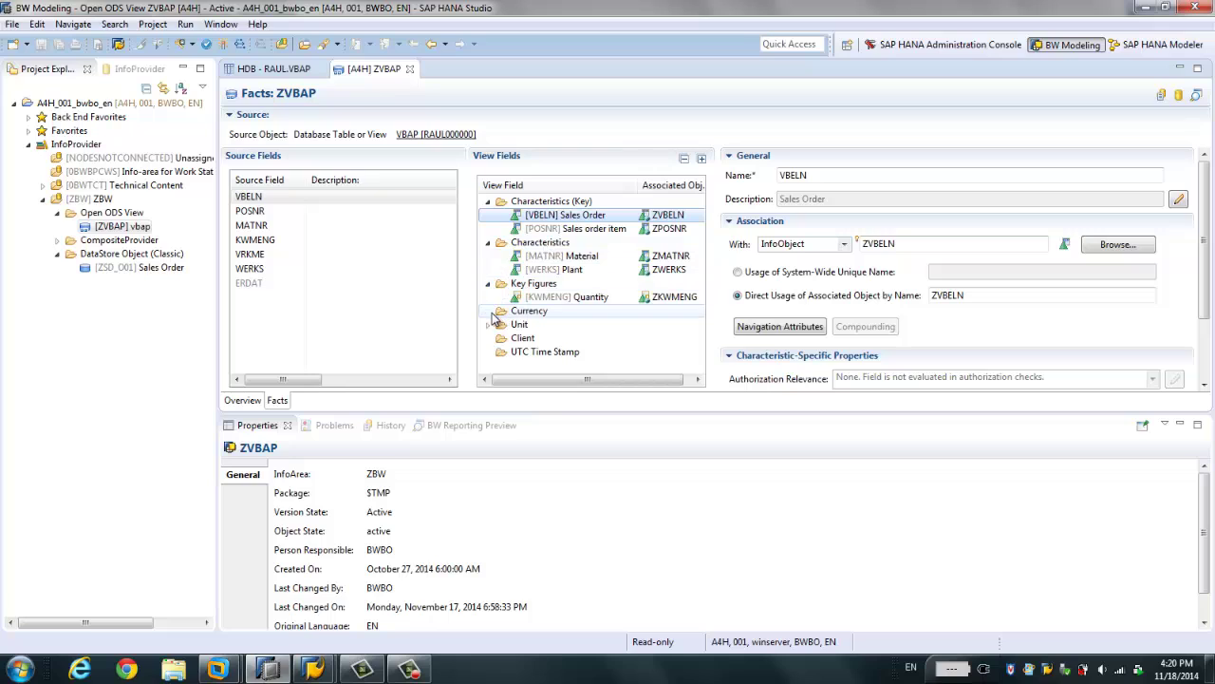
{"action": "left_click", "coordinate": [488, 324]}
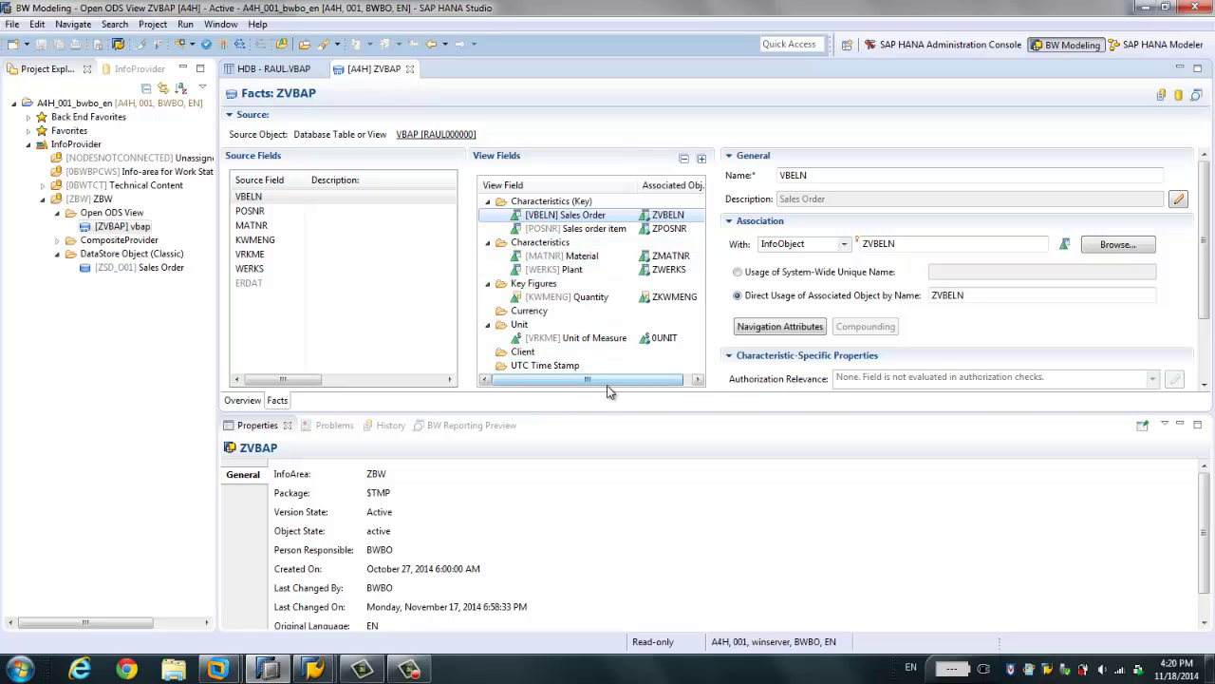
- Check the available association types for the Sales Order field VBELN and highlight its associated InfoObject name ZVBELN
{"action": "left_click", "coordinate": [844, 249]}
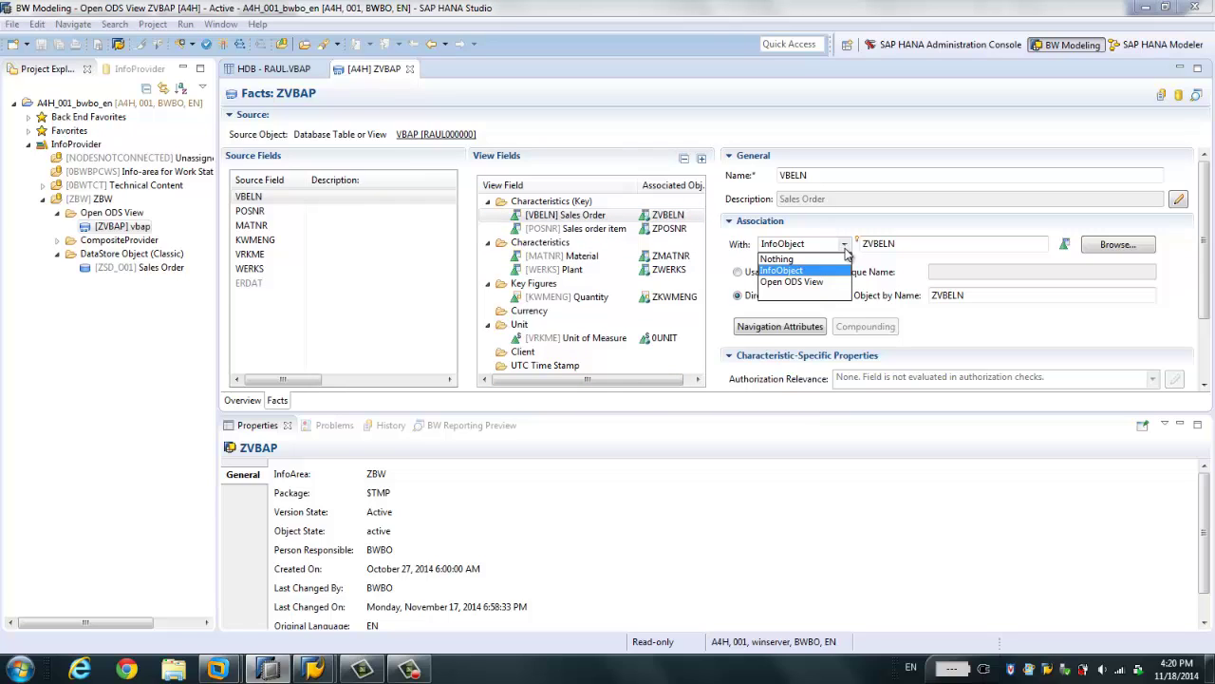
{"action": "left_click", "coordinate": [844, 249]}
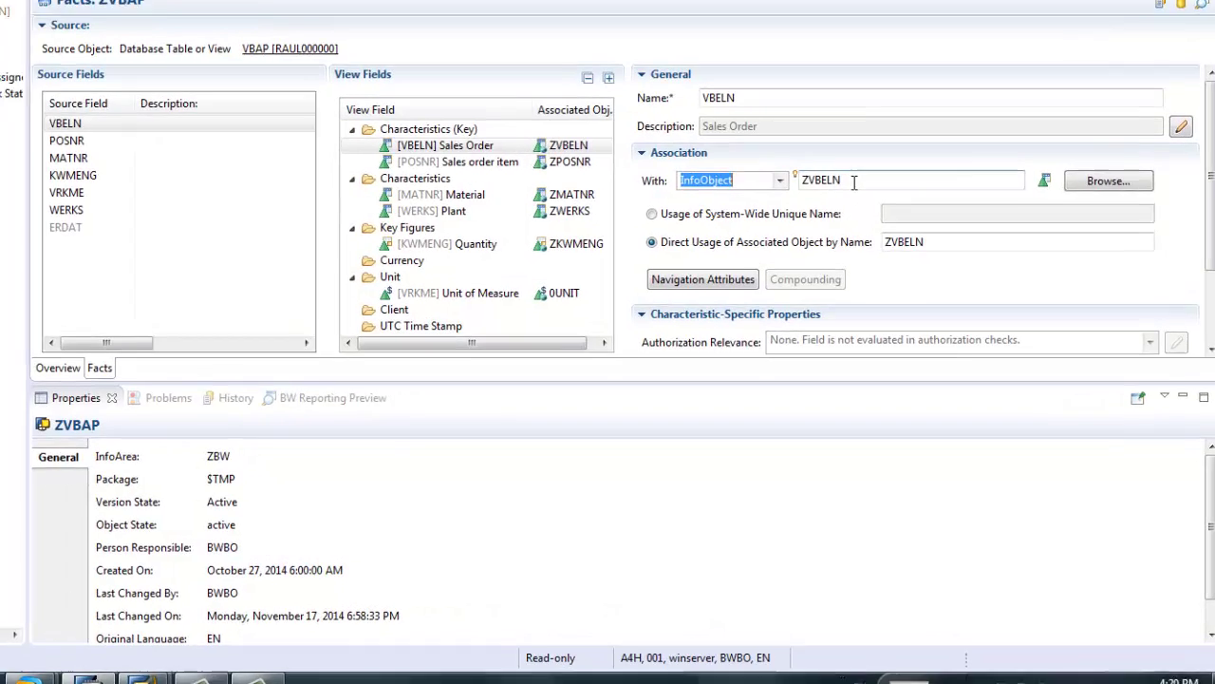
{"action": "left_click_drag", "start_coordinate": [894, 244], "coordinate": [857, 243]}
{"action": "left_click_drag", "start_coordinate": [779, 163], "coordinate": [733, 159]}
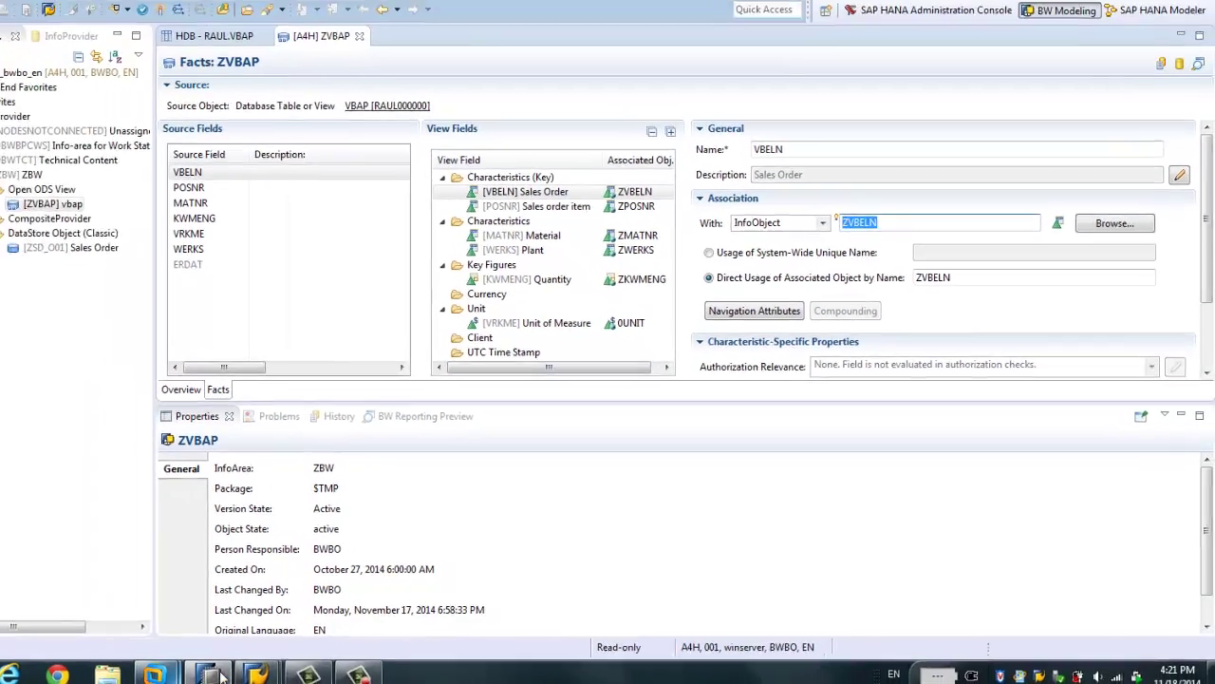
- Switch to the SAP GUI Data Warehousing Workbench window and open InfoObject editing with transaction /nrsd1
{"action": "mouse_move", "coordinate": [313, 668]}
{"action": "left_click", "coordinate": [379, 583]}
{"action": "left_click", "coordinate": [92, 41]}
{"action": "type", "text": "/n"}
{"action": "type", "text": "rs"}
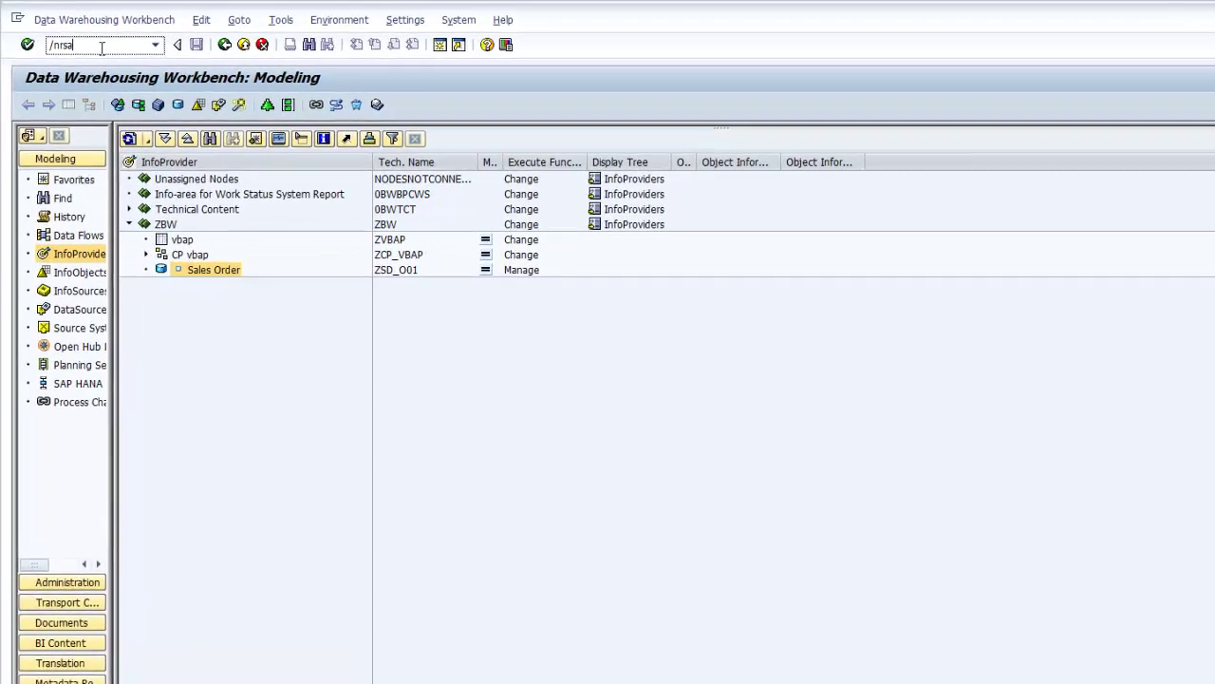
{"action": "type", "text": "d1"}
{"action": "key", "text": "Return"}
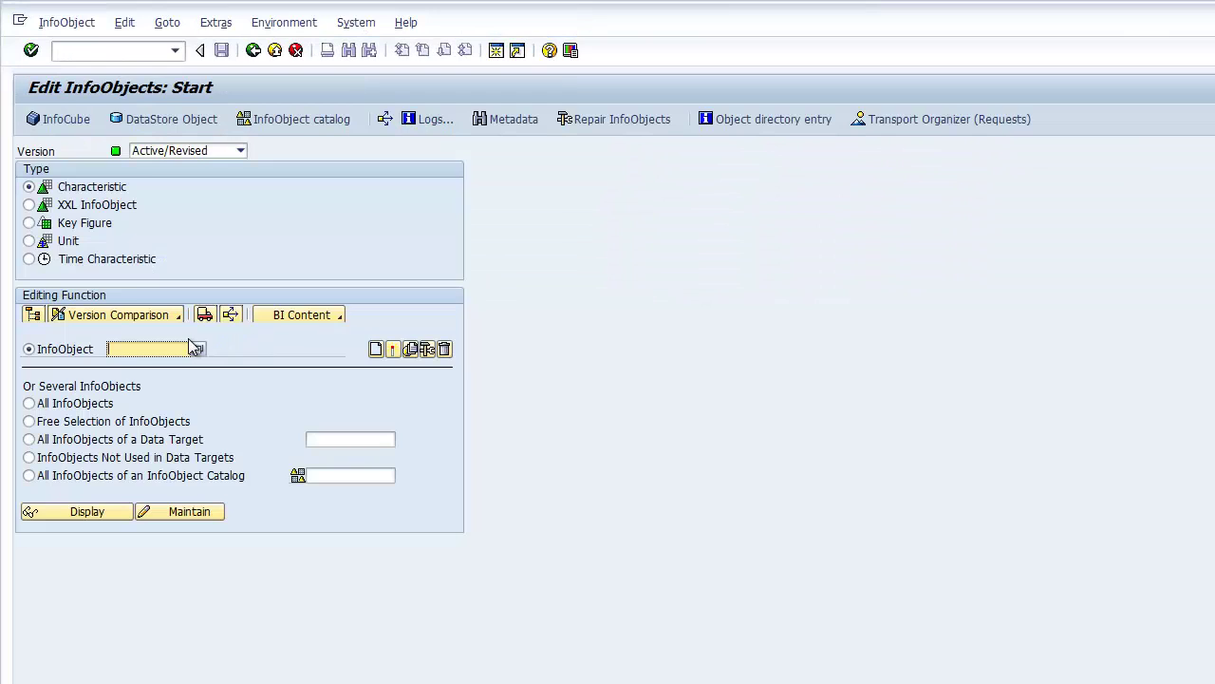
- Display the characteristic ZVBELN and examine its Master Data/Texts settings
{"action": "type", "text": "ZVBELN"}
{"action": "left_click", "coordinate": [92, 509]}
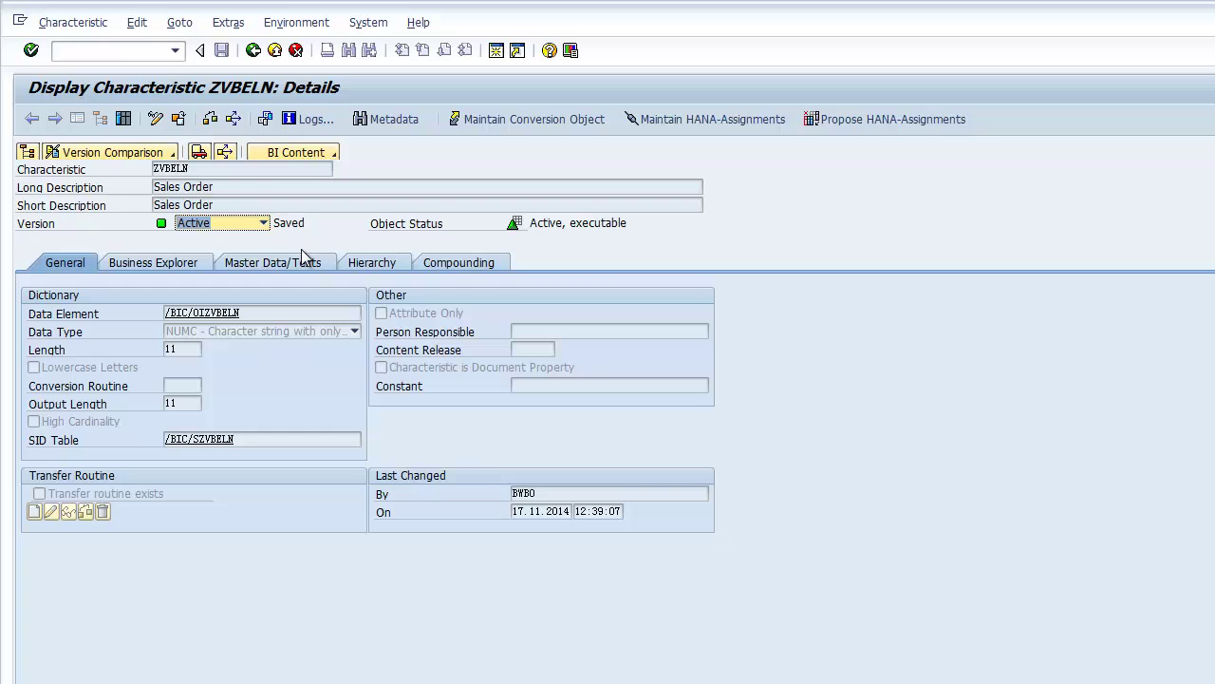
{"action": "left_click", "coordinate": [275, 265]}
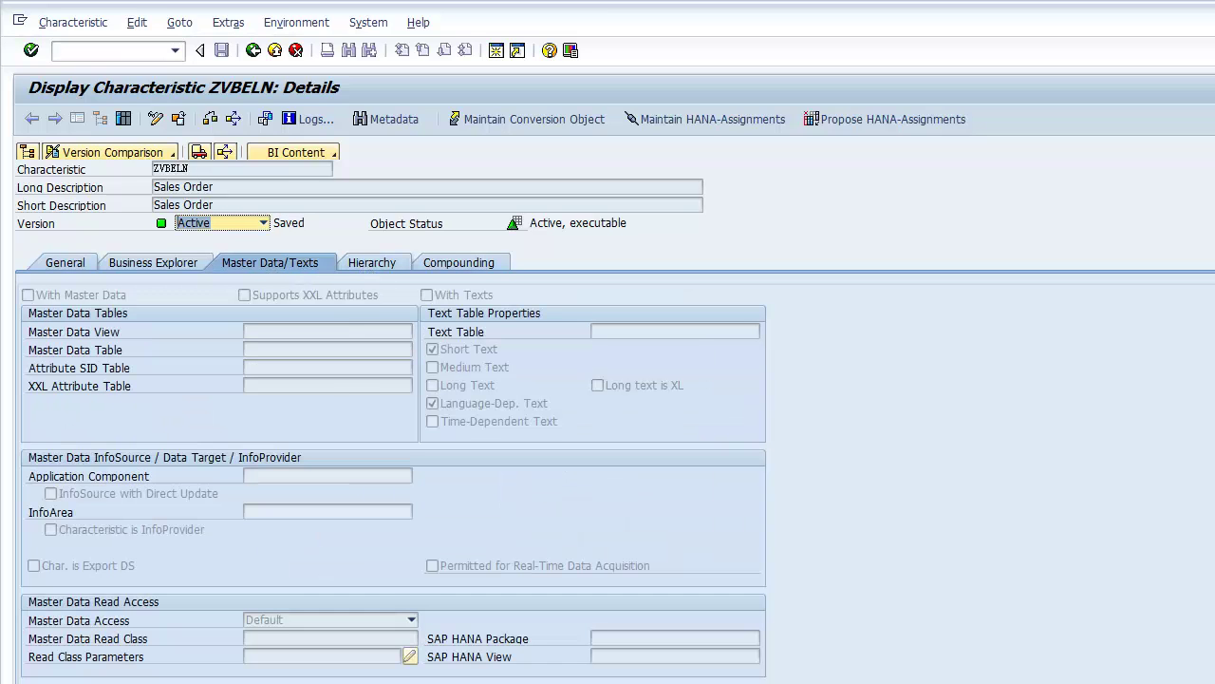
- Return to SAP HANA Studio and examine the InfoObject associations of the POSNR, MATNR and WERKS view fields
{"action": "mouse_move", "coordinate": [277, 672]}
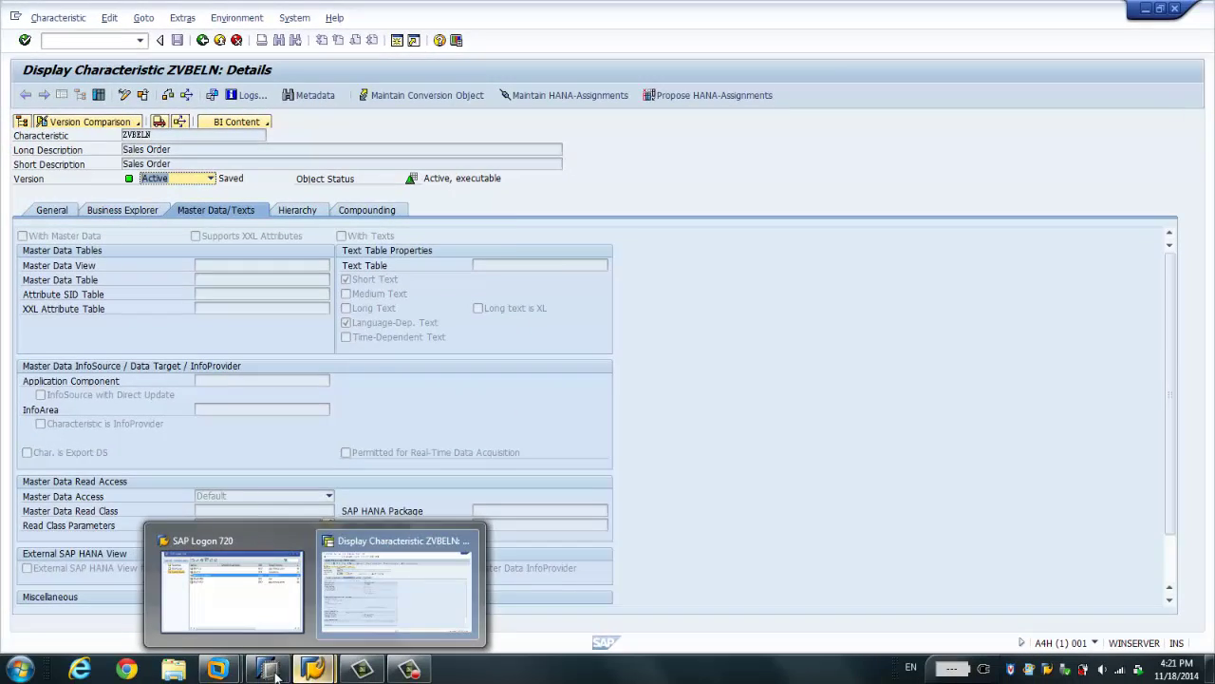
{"action": "left_click", "coordinate": [313, 669]}
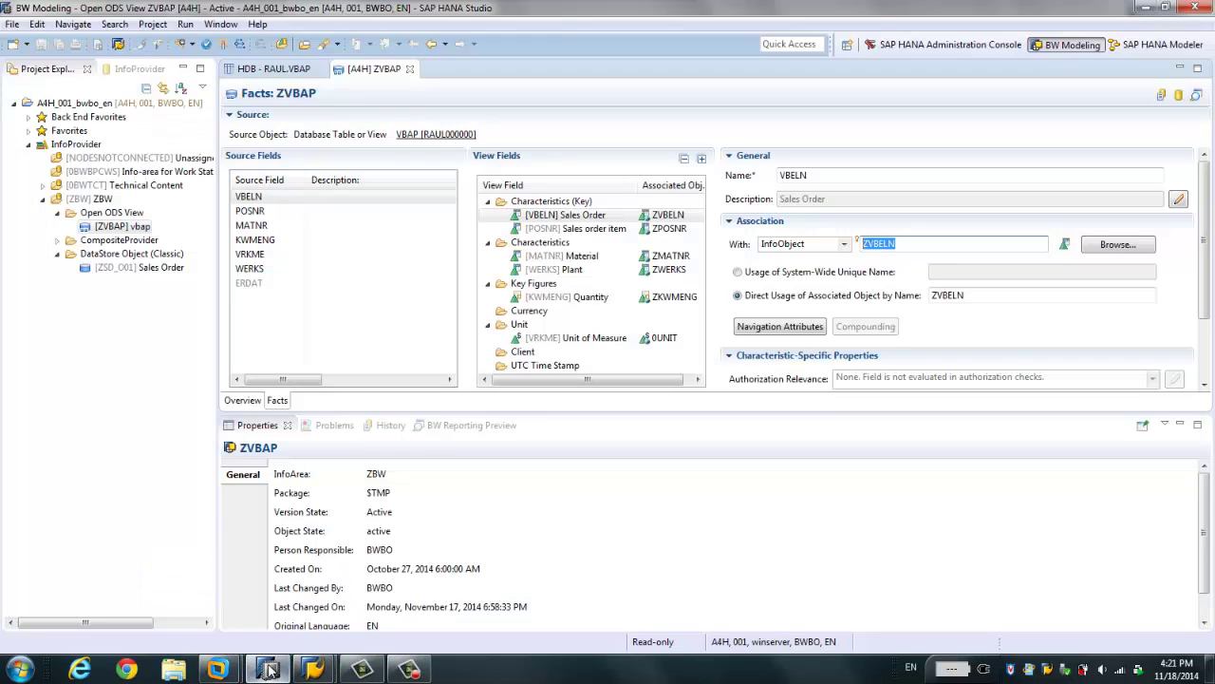
{"action": "left_click", "coordinate": [615, 229]}
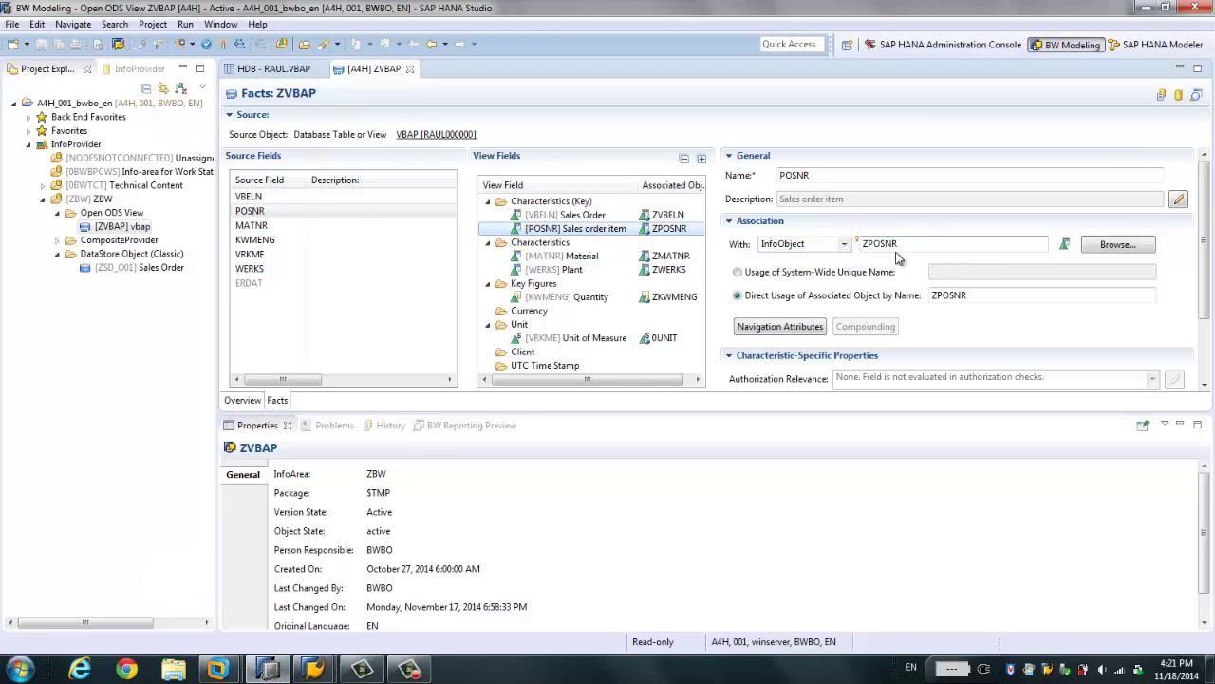
{"action": "left_click", "coordinate": [614, 259]}
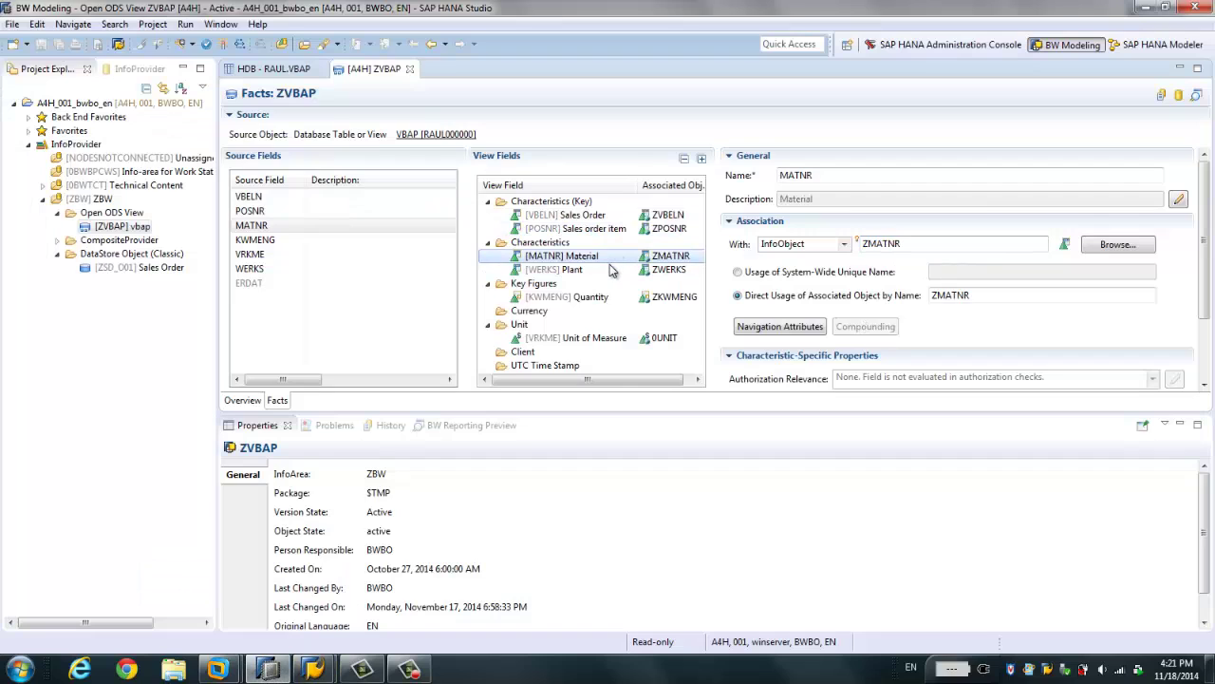
{"action": "left_click", "coordinate": [603, 274]}
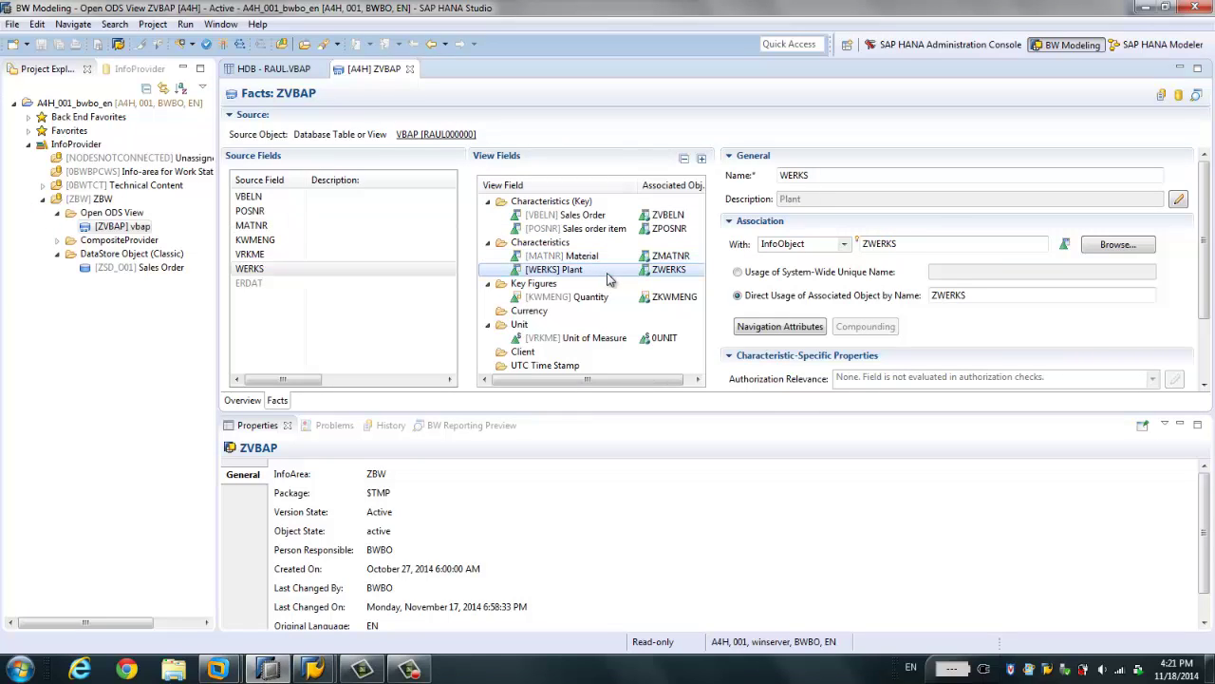
{"action": "scroll", "coordinate": [1208, 305], "scroll_direction": "down", "scroll_amount": 2}
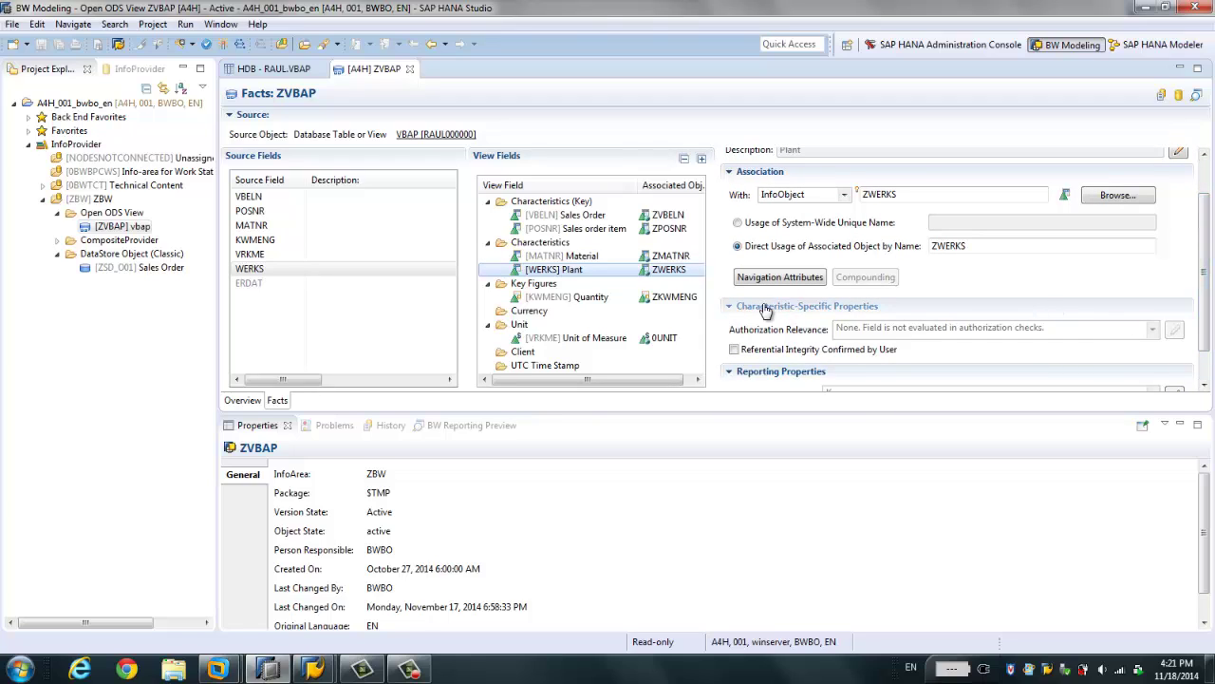
{"action": "scroll", "coordinate": [1204, 336], "scroll_direction": "up", "scroll_amount": 2}
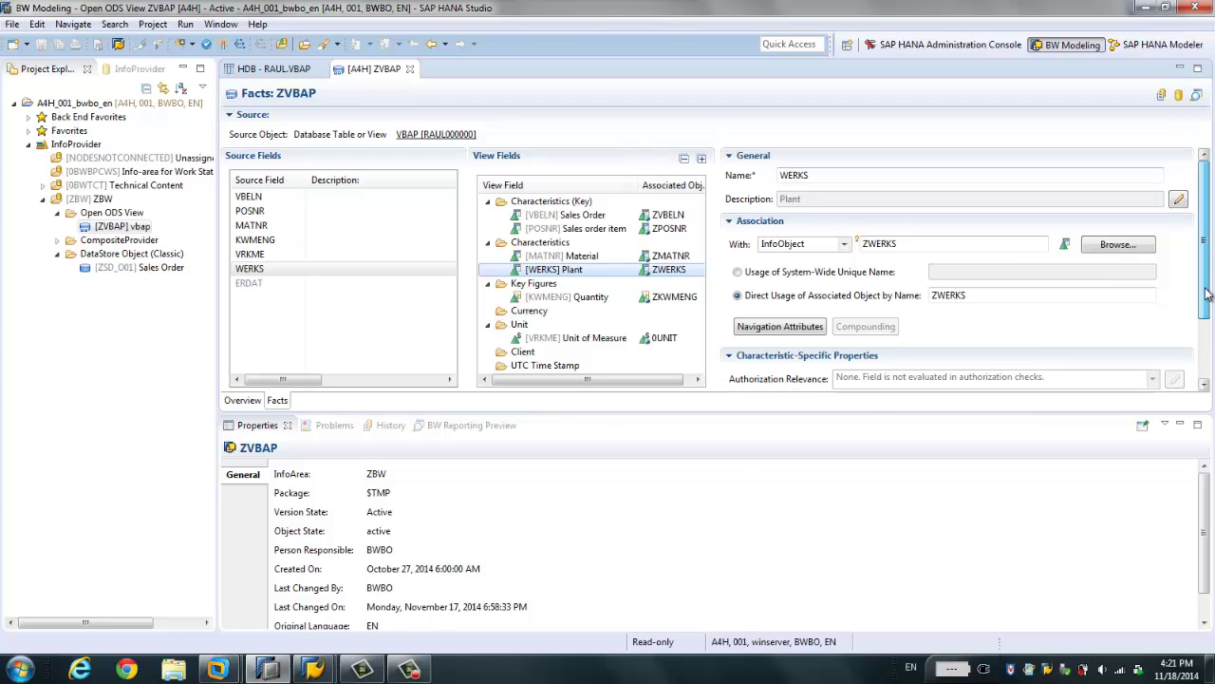
- Try the system-wide unique name for the VBELN view field, and restore direct usage of the associated object by name
{"action": "key", "text": "Up"}
{"action": "key", "text": "Up"}
{"action": "key", "text": "Up"}
{"action": "key", "text": "Up"}
{"action": "left_click", "coordinate": [757, 277]}
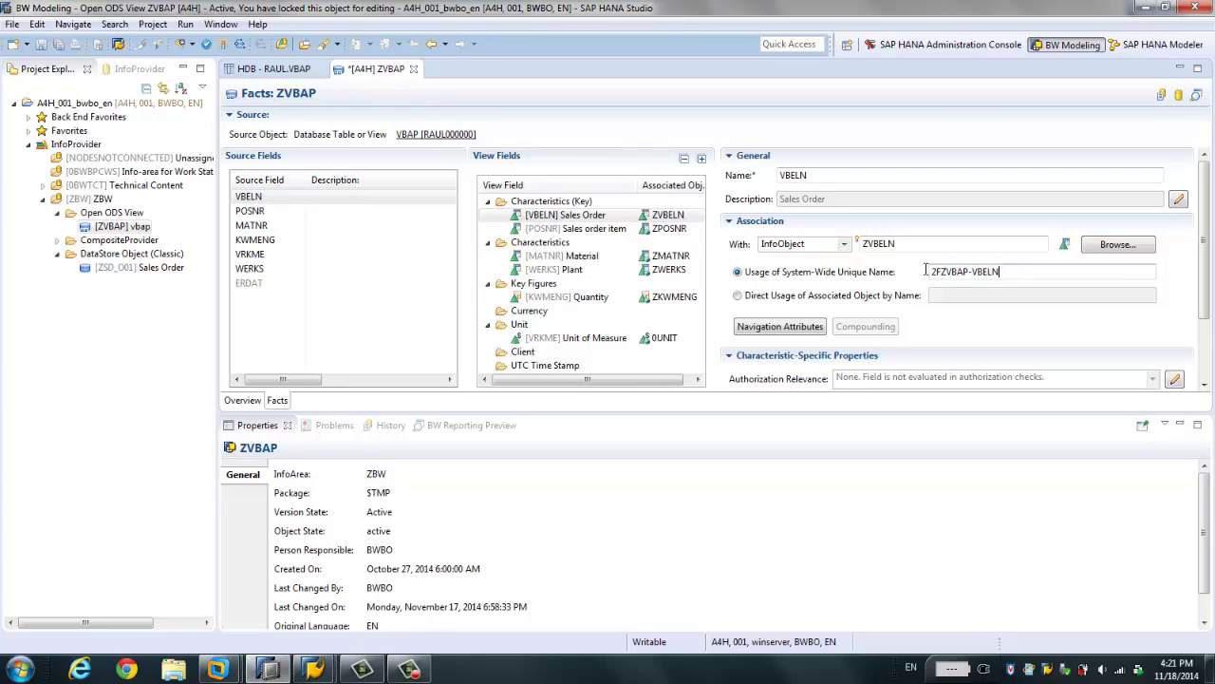
{"action": "left_click_drag", "start_coordinate": [1003, 273], "coordinate": [887, 274]}
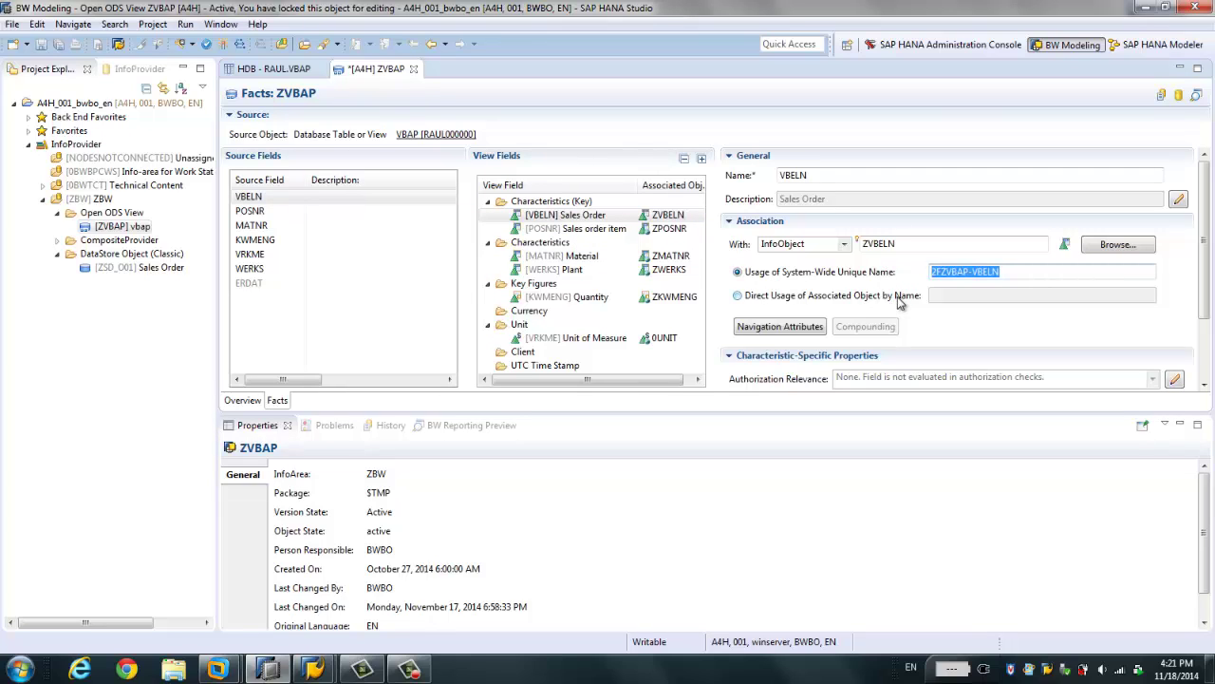
{"action": "left_click_drag", "start_coordinate": [1001, 273], "coordinate": [885, 273]}
{"action": "left_click", "coordinate": [816, 298]}
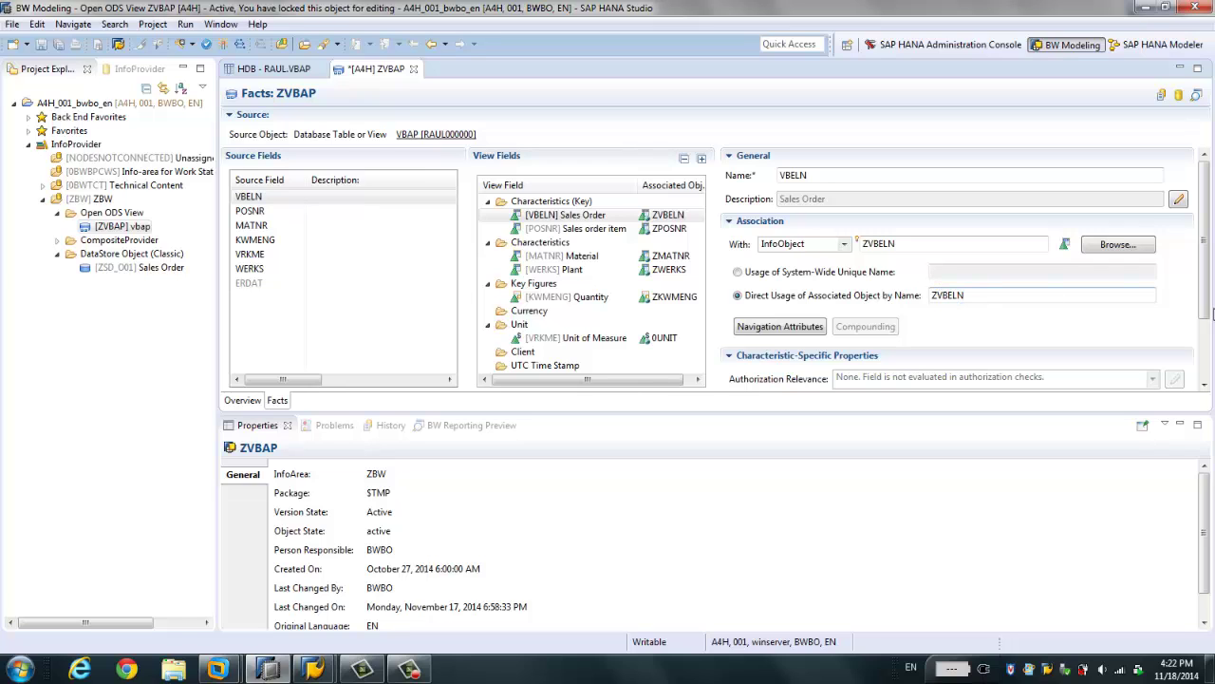
{"action": "scroll", "coordinate": [1204, 285], "scroll_direction": "down", "scroll_amount": 3}
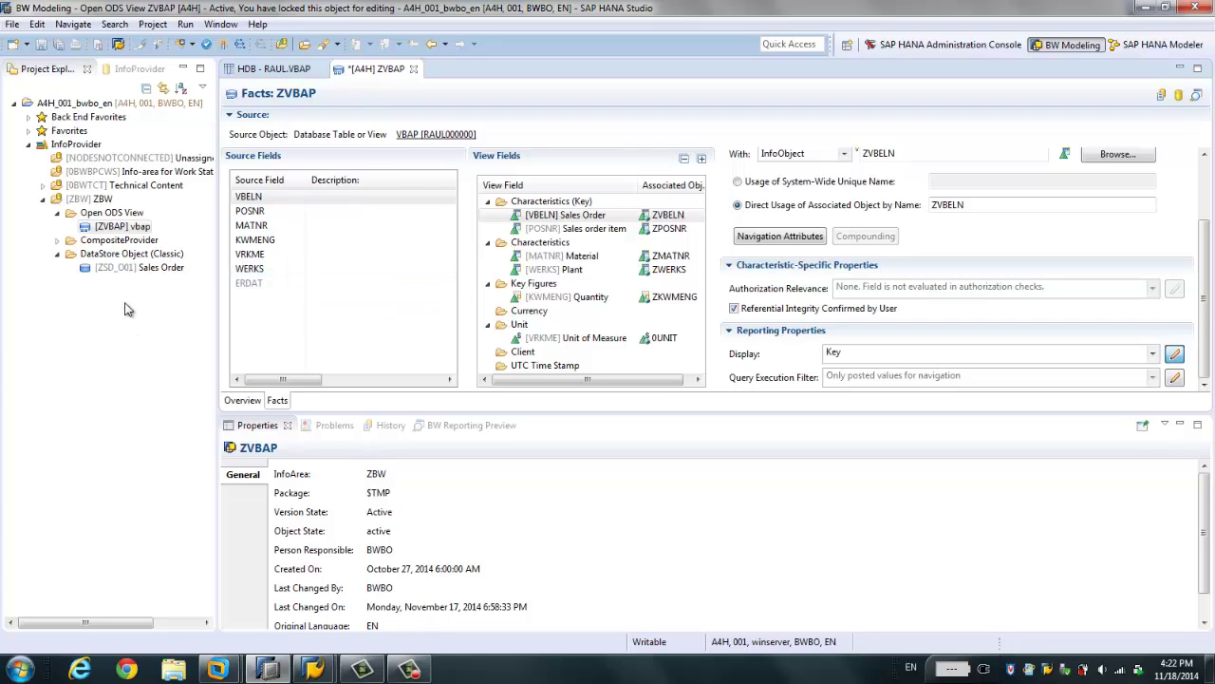
- Open the classic DataStore Object ZSD_O01 (Sales Order), collapse its object information and expand its settings
{"action": "left_click", "coordinate": [126, 268]}
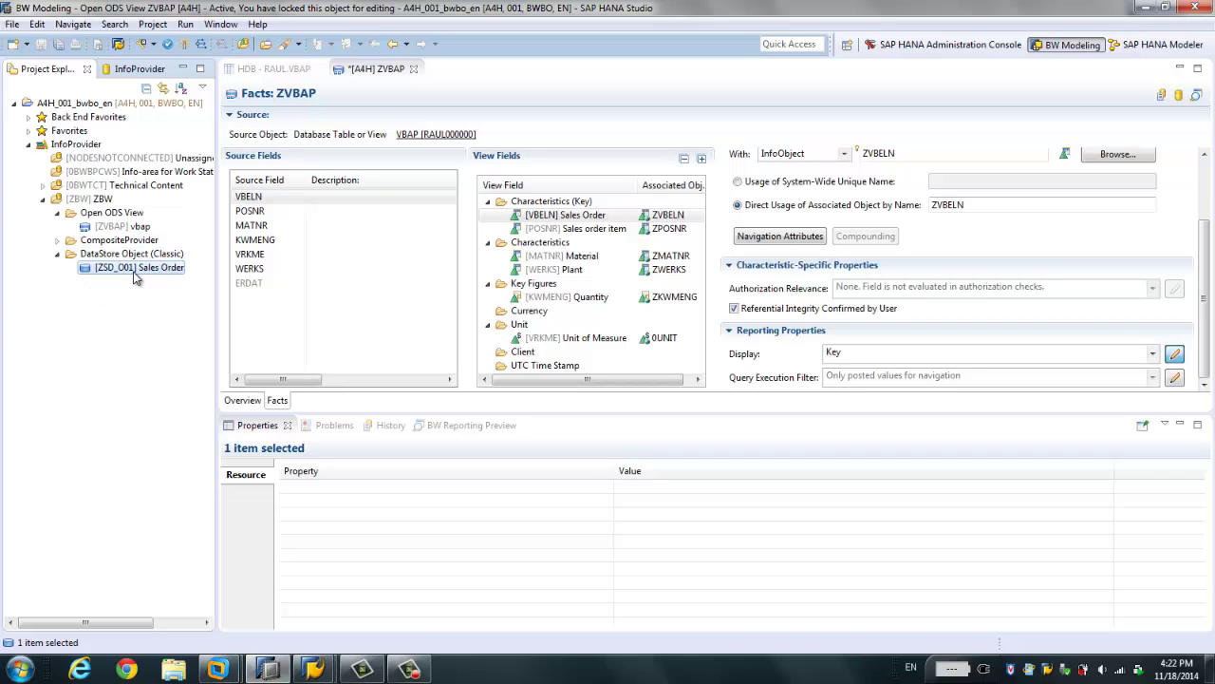
{"action": "double_click", "coordinate": [136, 270]}
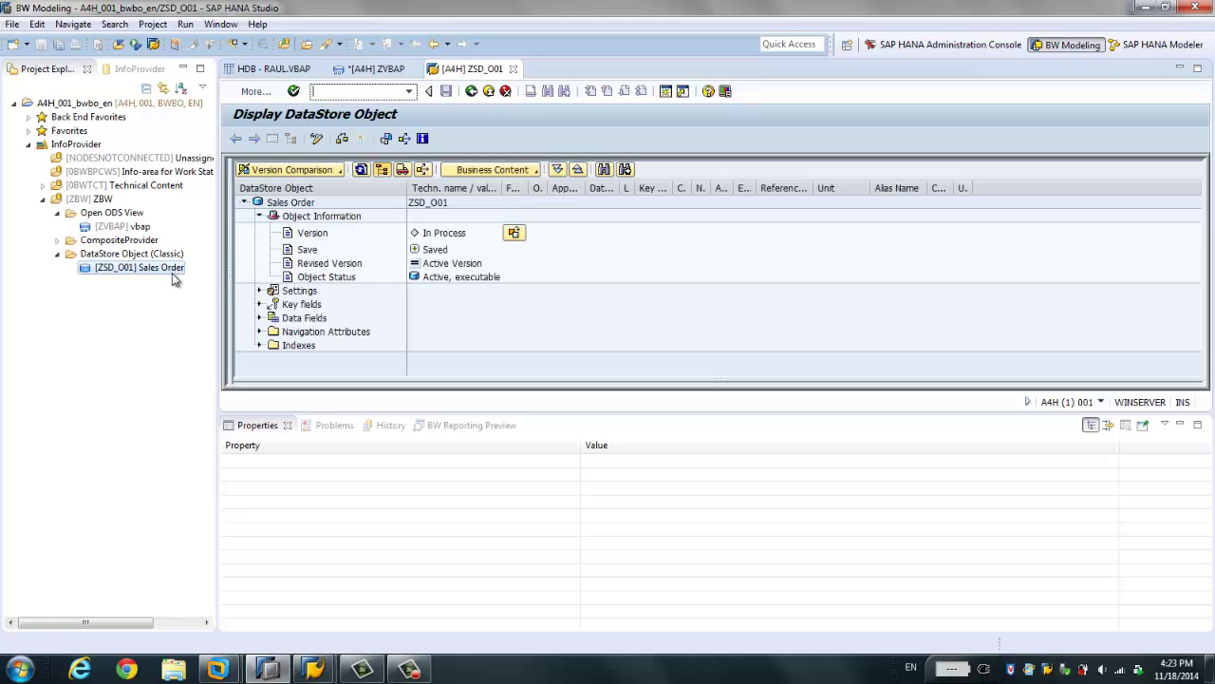
{"action": "left_click", "coordinate": [261, 218]}
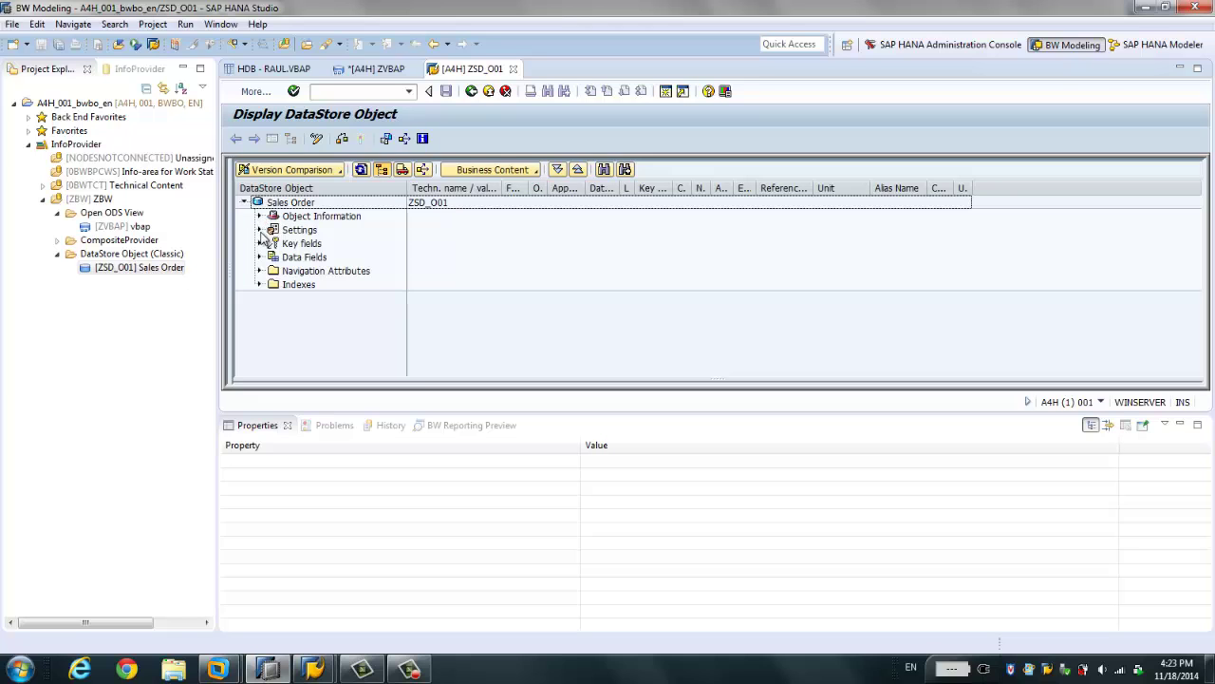
{"action": "left_click", "coordinate": [260, 230]}
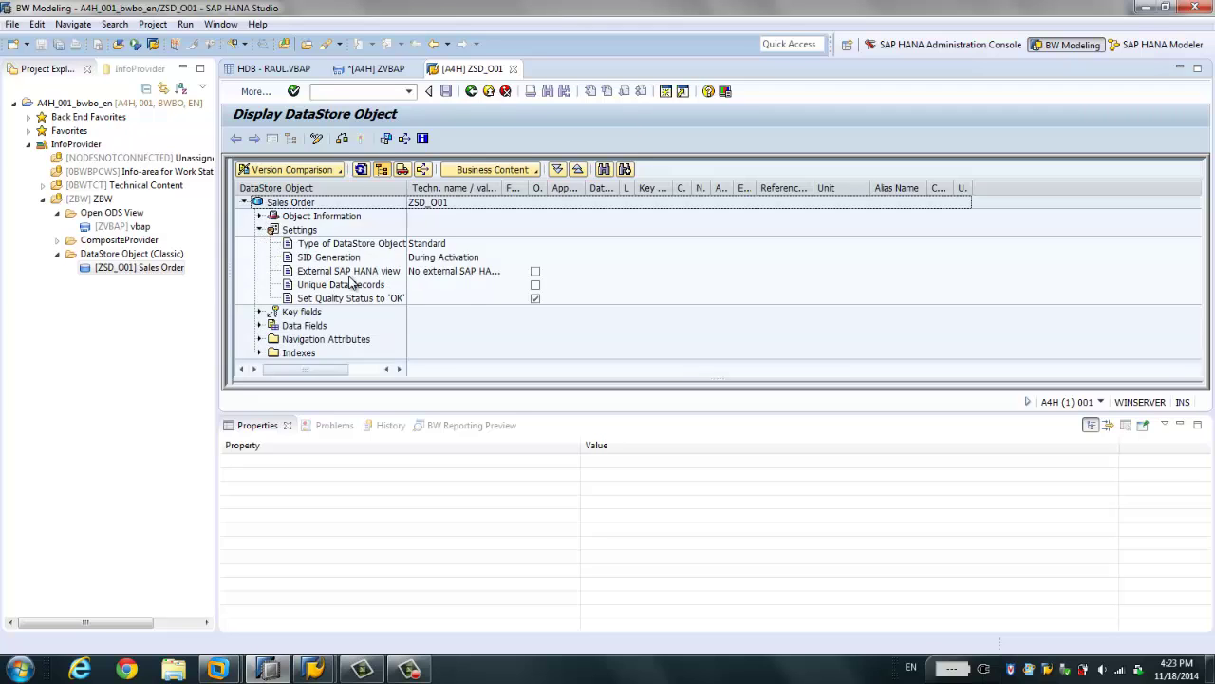
- Expand the key fields and data fields of DataStore Object ZSD_O01 and examine their InfoObjects, such as Material and Quantity
{"action": "left_click", "coordinate": [260, 312]}
{"action": "left_click", "coordinate": [304, 300]}
{"action": "left_click", "coordinate": [306, 311]}
{"action": "left_click", "coordinate": [260, 325]}
{"action": "left_click", "coordinate": [314, 299]}
{"action": "left_click", "coordinate": [314, 313]}
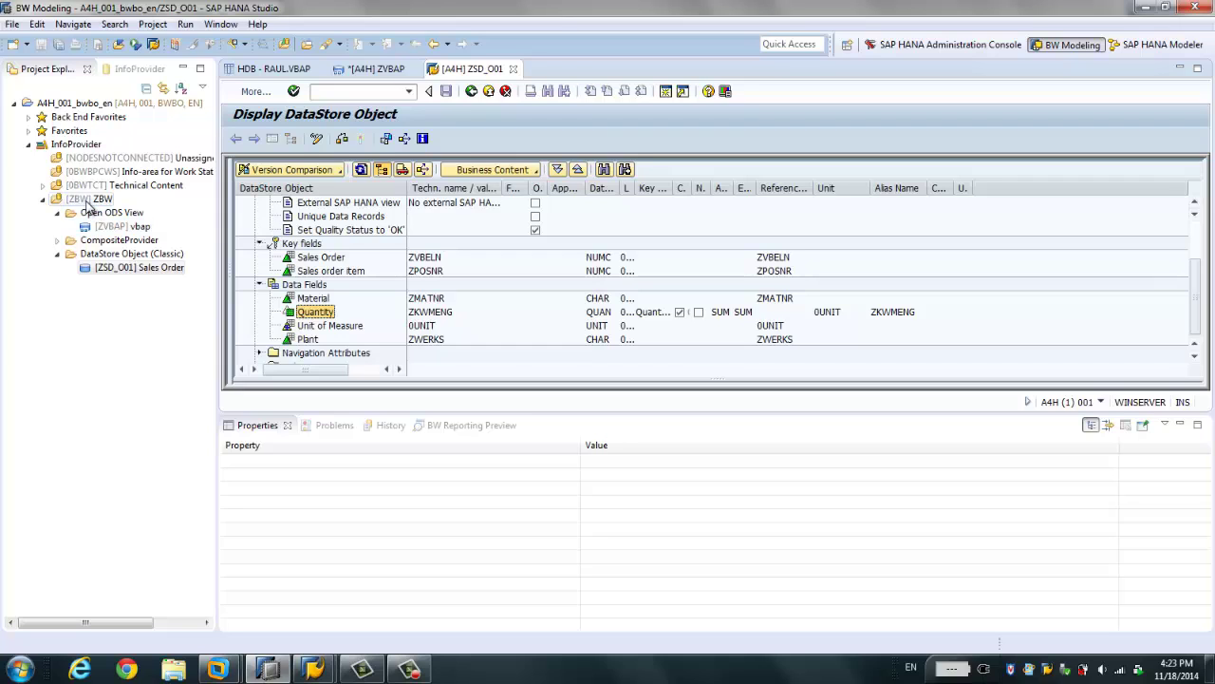
- Create a CompositeProvider named ZCP_O01 with description "Sales Order" in InfoArea ZBW, using Union as the default operation
{"action": "left_click", "coordinate": [112, 243]}
{"action": "right_click", "coordinate": [110, 243]}
{"action": "mouse_move", "coordinate": [159, 258]}
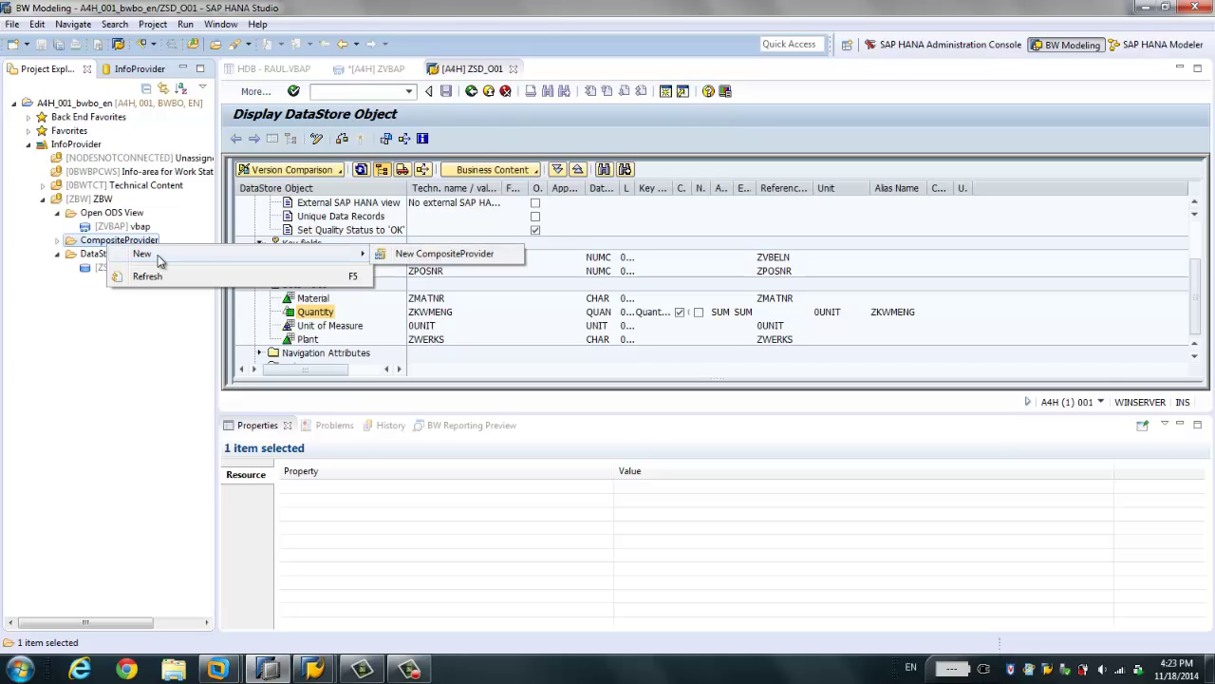
{"action": "left_click", "coordinate": [442, 254]}
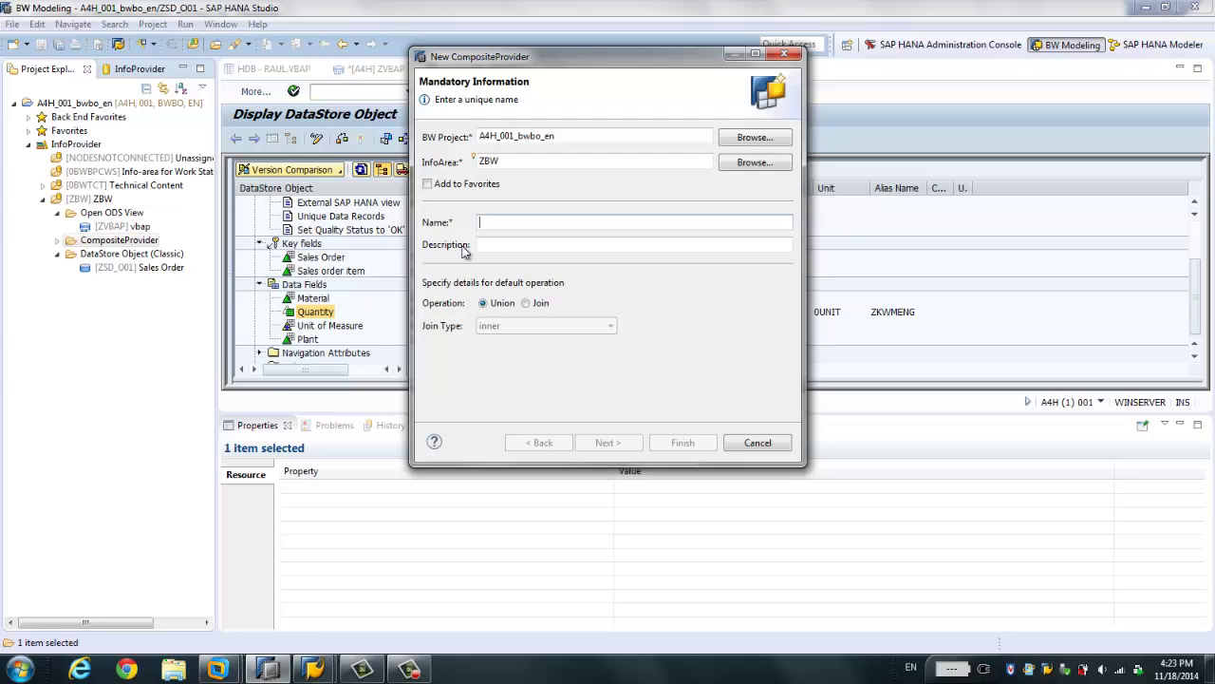
{"action": "type", "text": "ZCP_O01"}
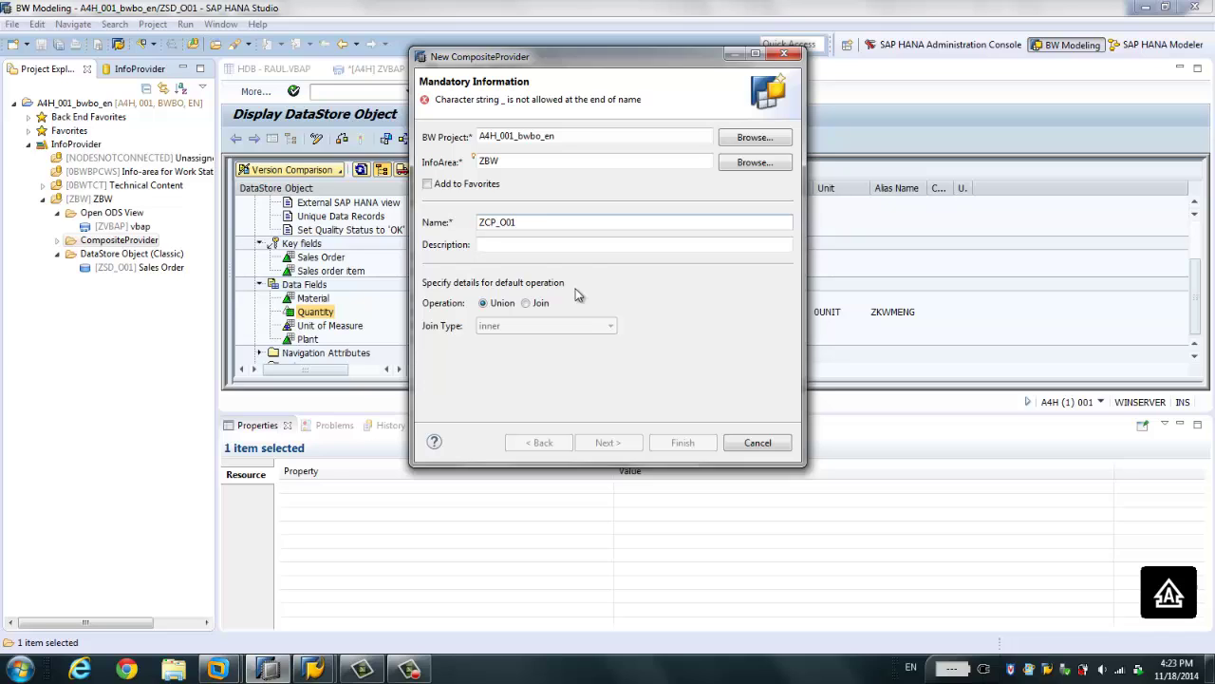
{"action": "left_click", "coordinate": [535, 244]}
{"action": "type", "text": "Sales Or"}
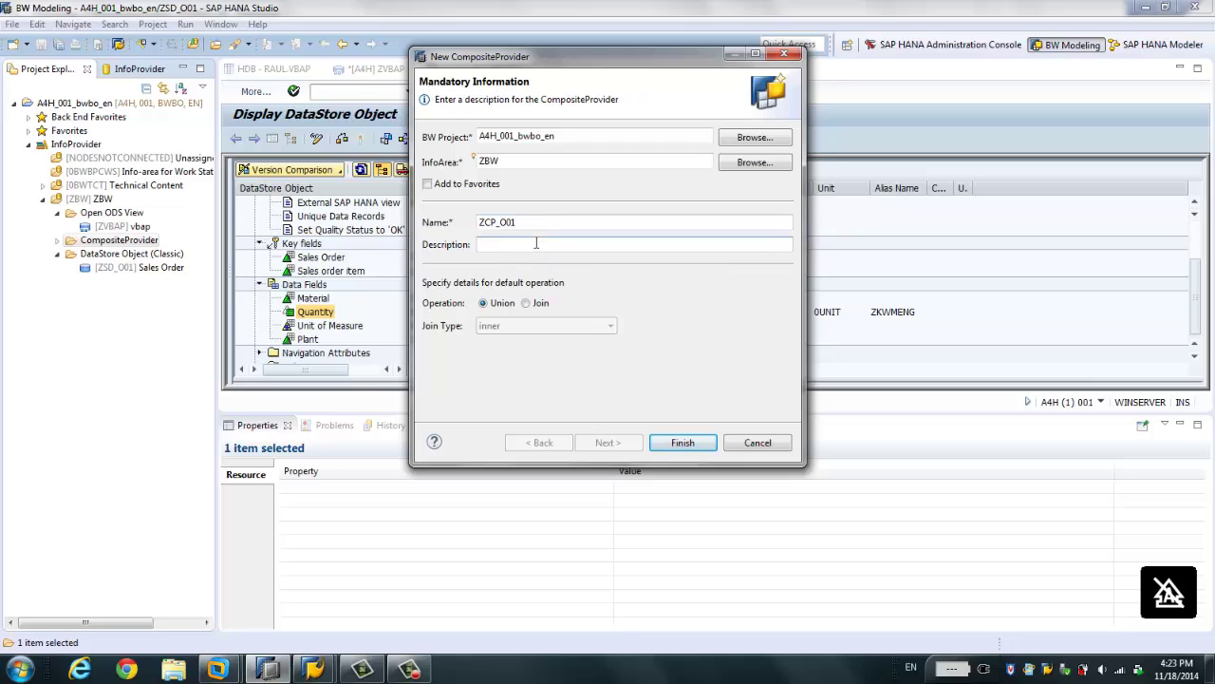
{"action": "type", "text": "der"}
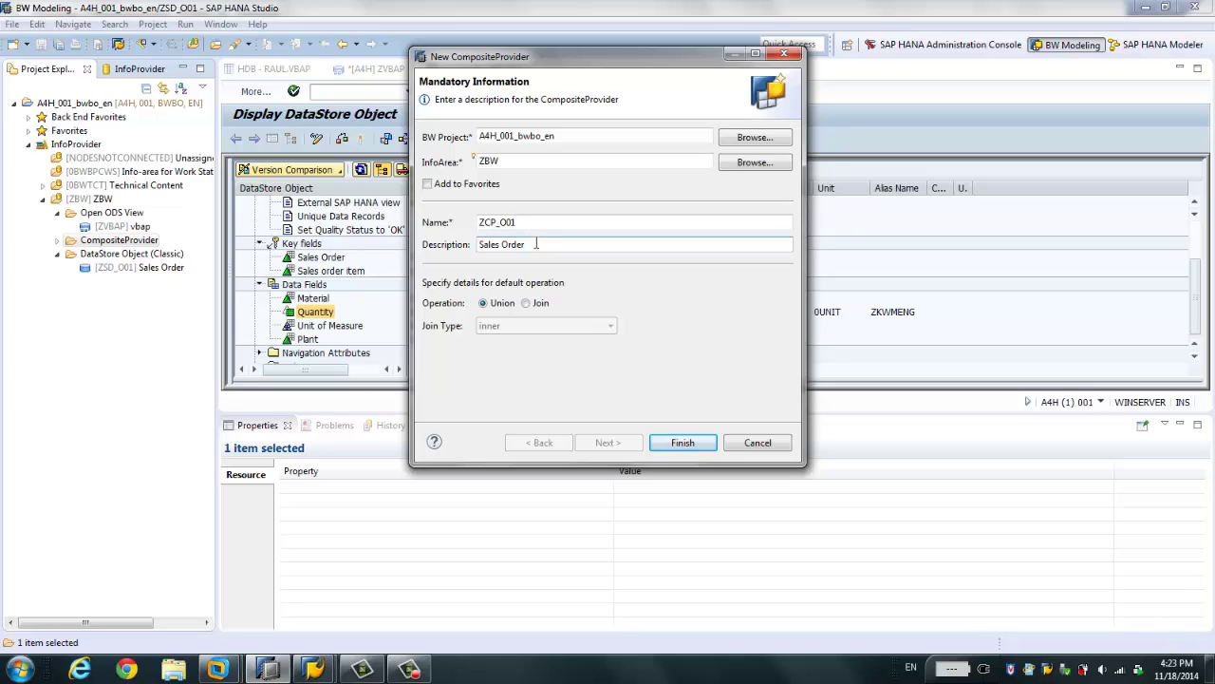
{"action": "key", "text": "BackSpace"}
{"action": "left_click", "coordinate": [676, 443]}
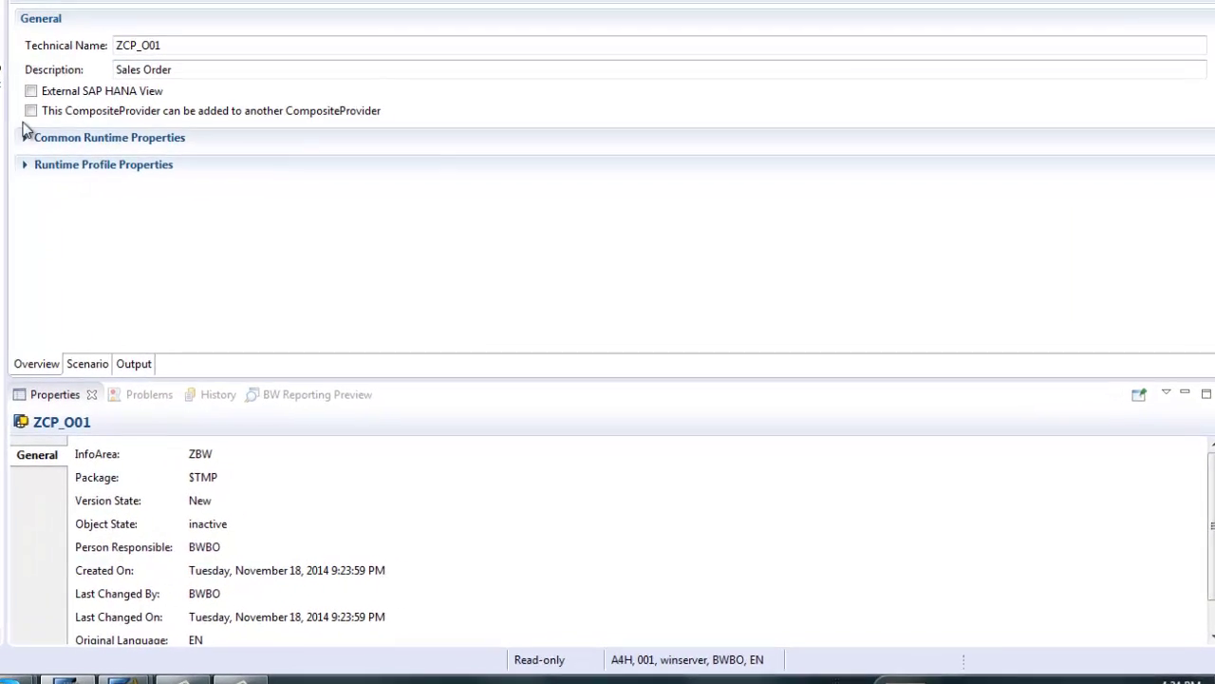
- Expand the common runtime and runtime profile properties of ZCP_O01 and examine the SAP HANA Optimization options
{"action": "left_click", "coordinate": [28, 137]}
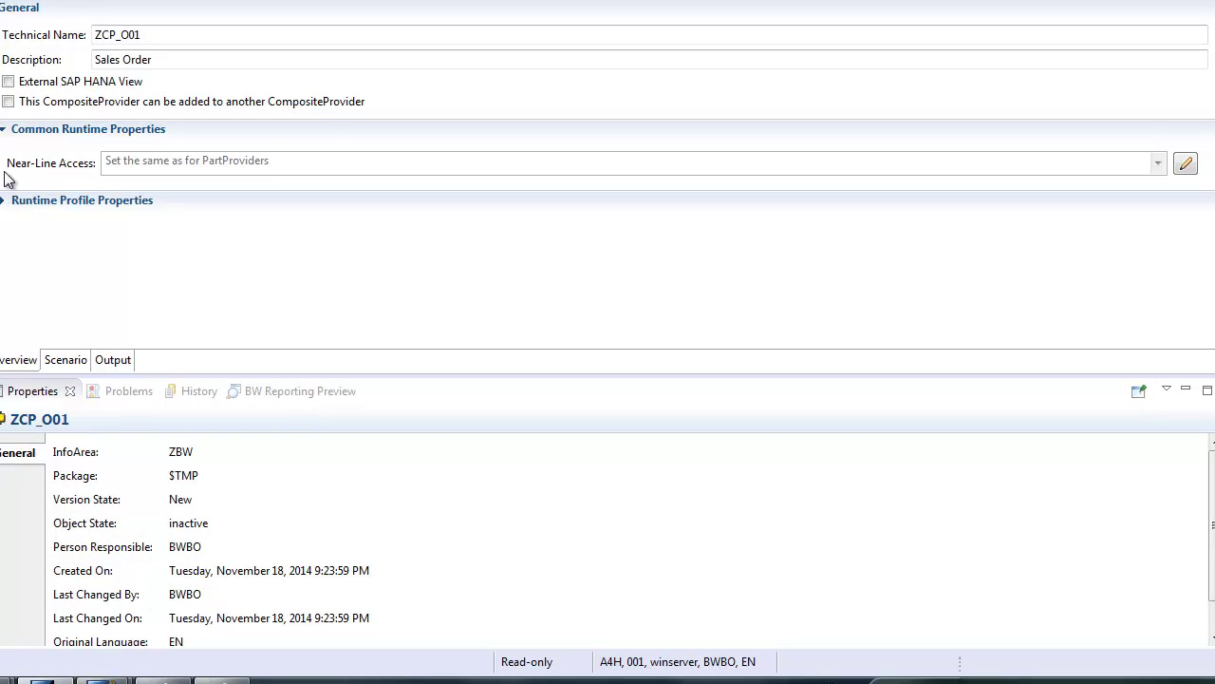
{"action": "left_click", "coordinate": [4, 202]}
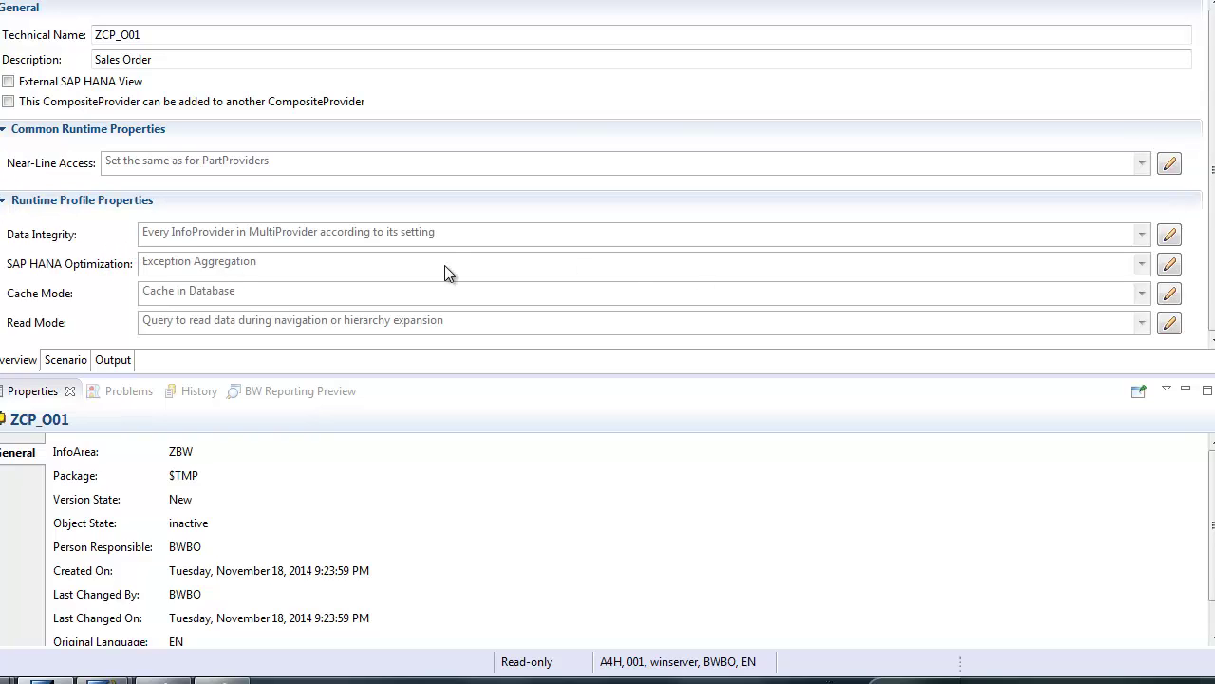
{"action": "left_click", "coordinate": [1169, 266]}
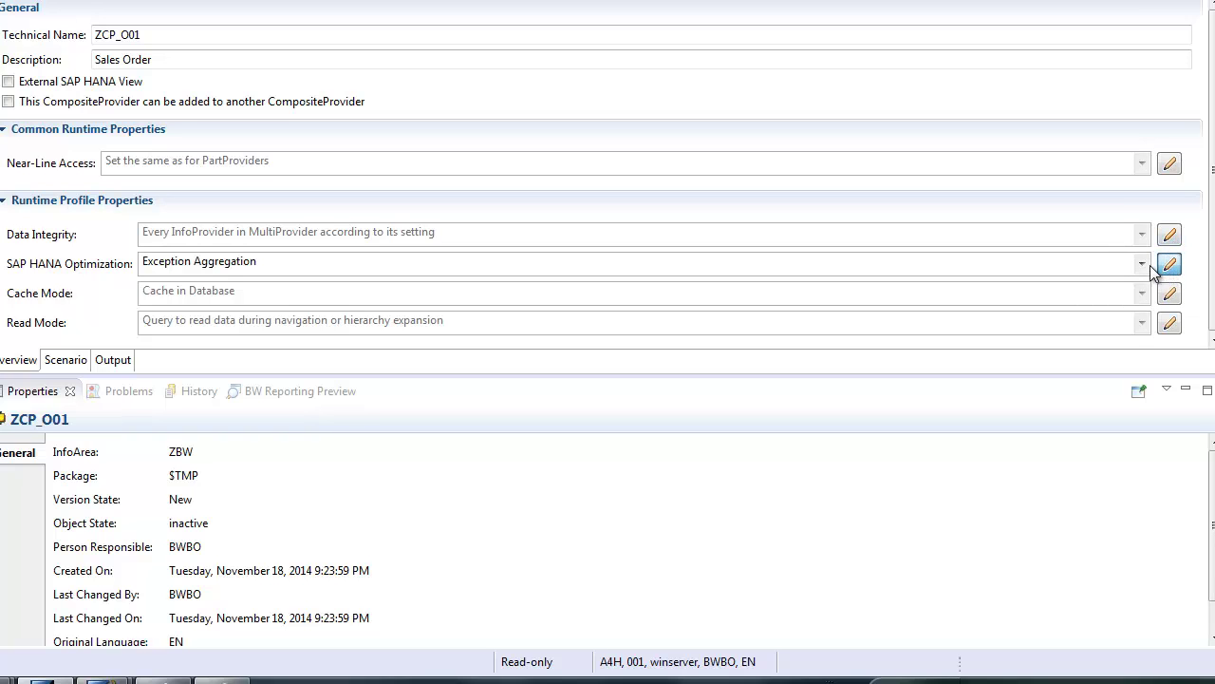
{"action": "left_click", "coordinate": [1144, 265]}
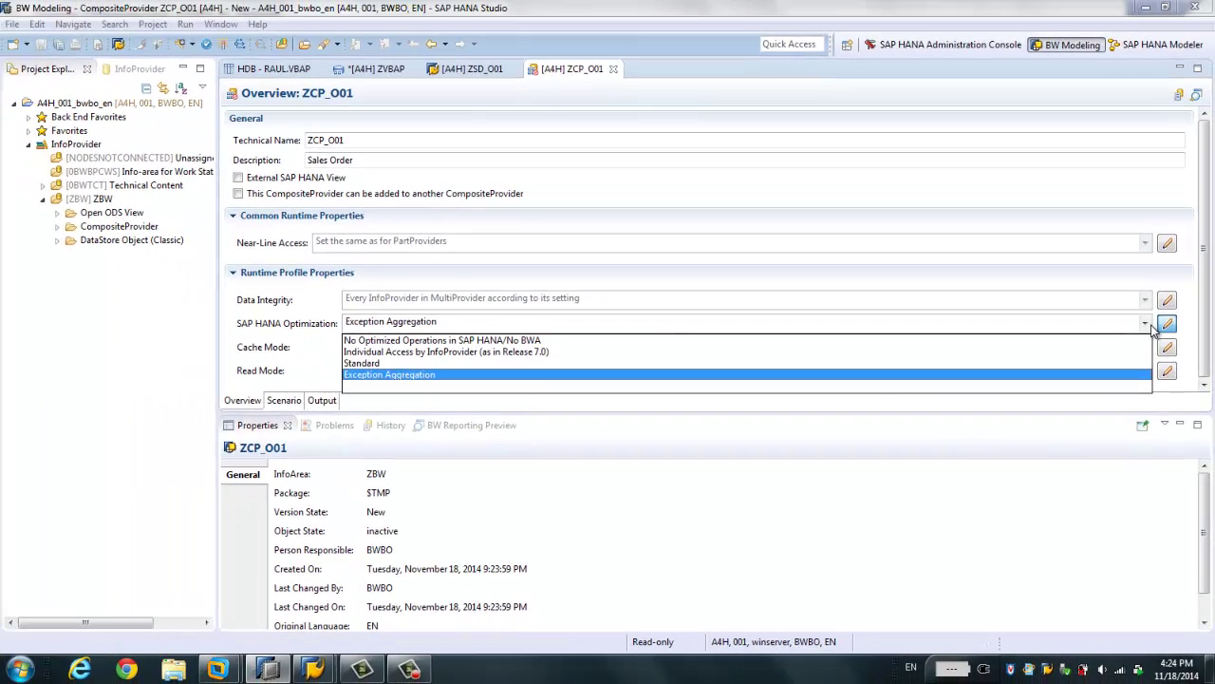
{"action": "left_click", "coordinate": [1169, 267]}
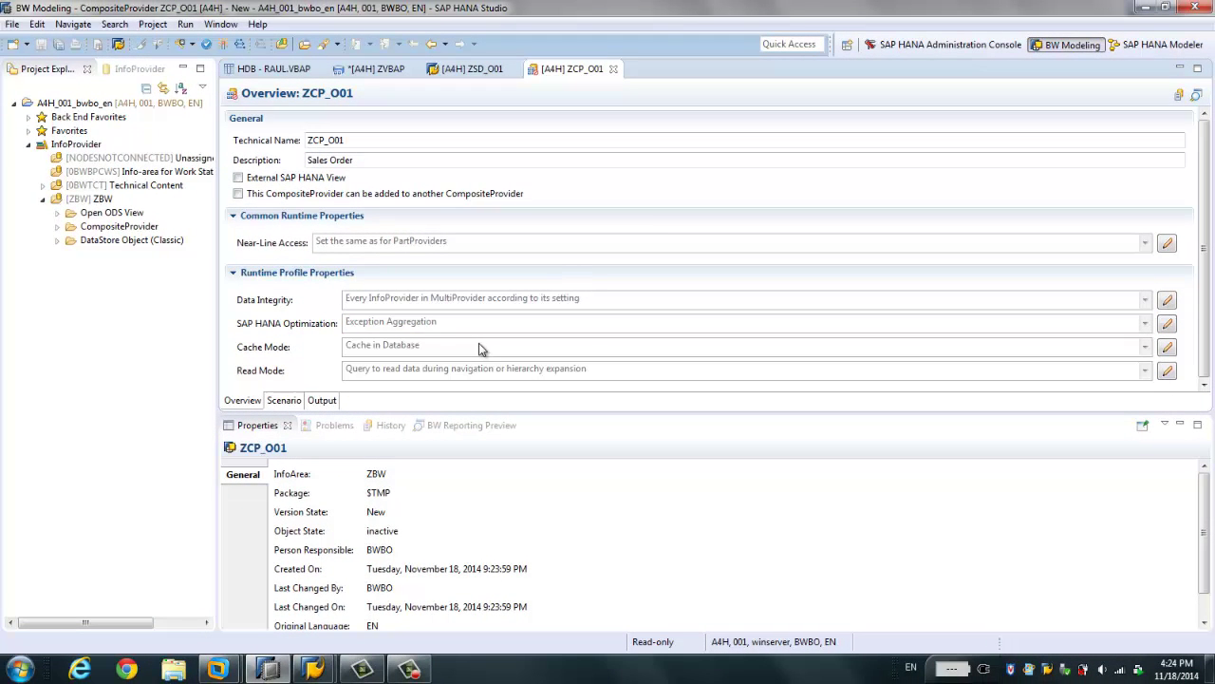
- Add Open ODS View ZVBAP and classic DataStore Object ZSD_O01 as part providers of union U1 in the scenario
{"action": "left_click", "coordinate": [289, 403]}
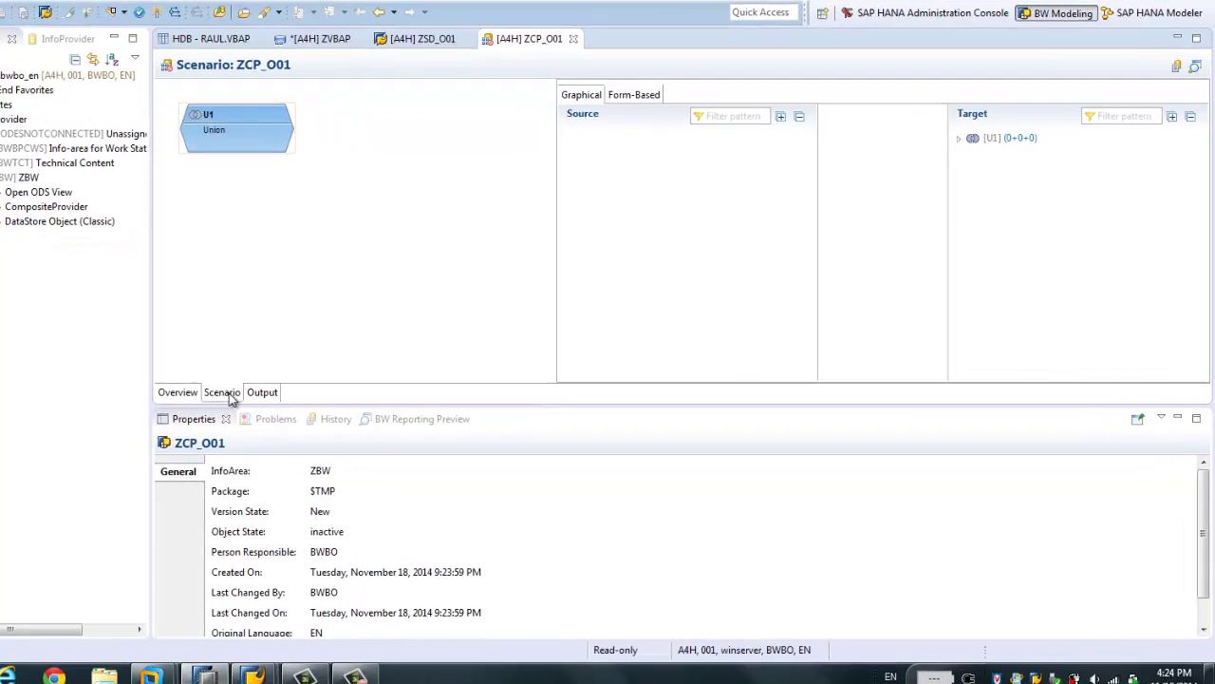
{"action": "mouse_move", "coordinate": [188, 71]}
{"action": "left_click", "coordinate": [149, 45]}
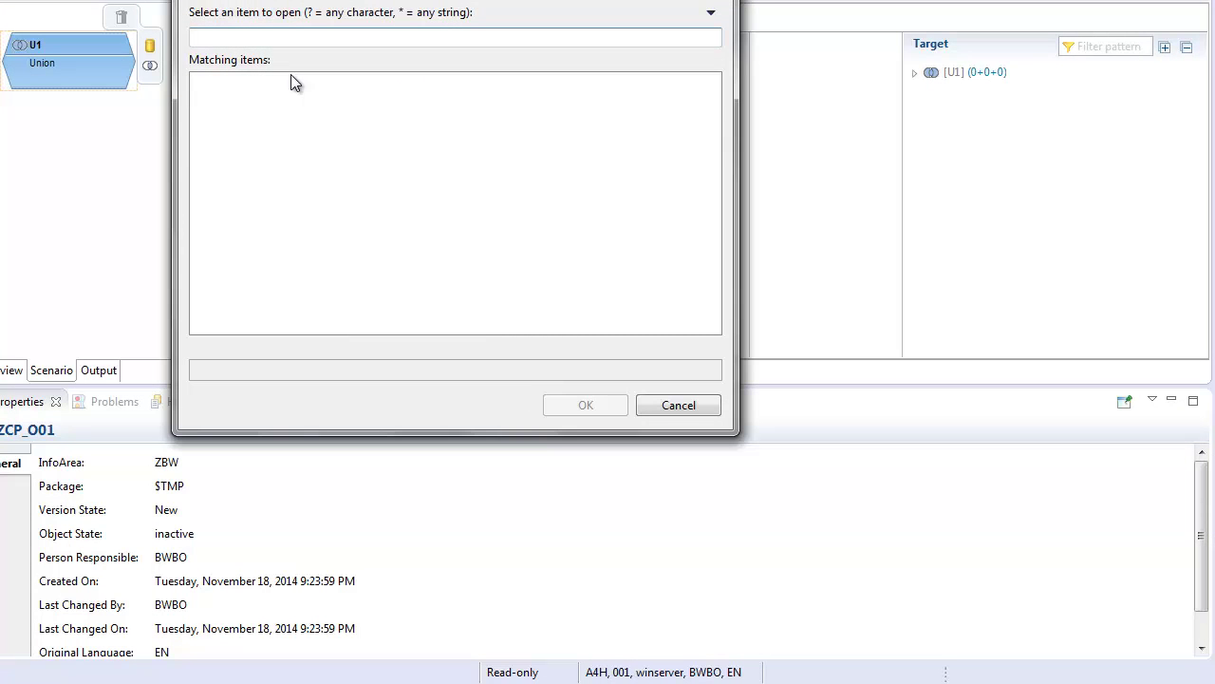
{"action": "type", "text": "z"}
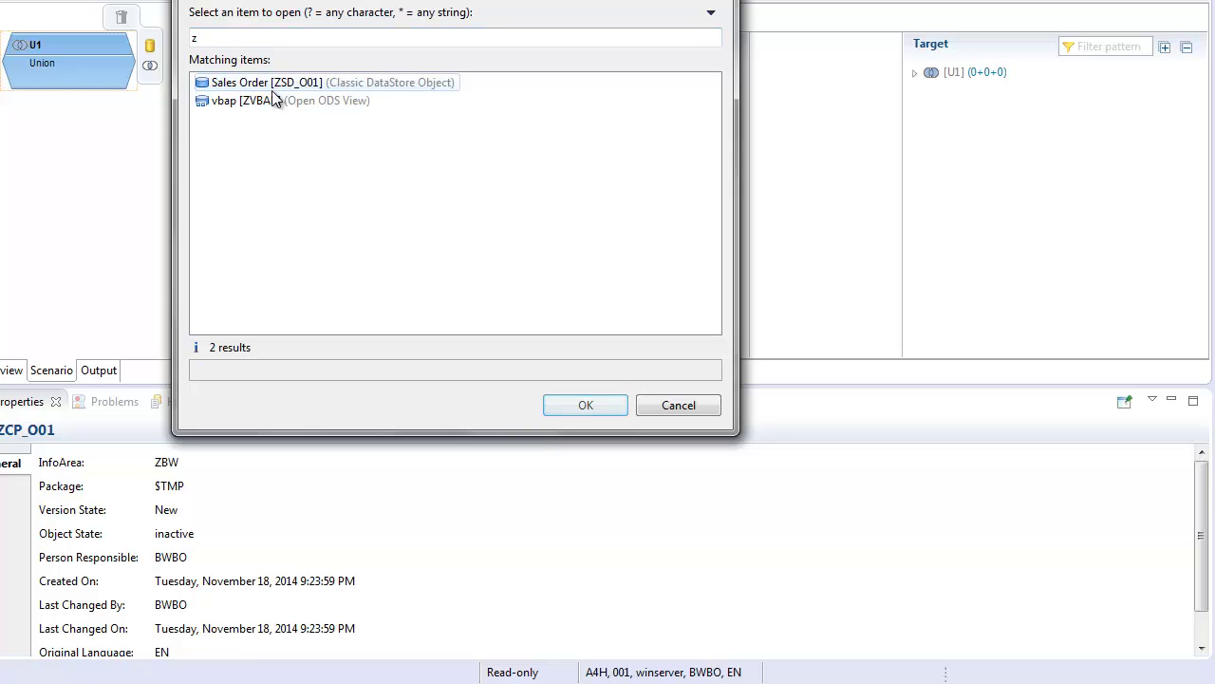
{"action": "left_click", "coordinate": [273, 102]}
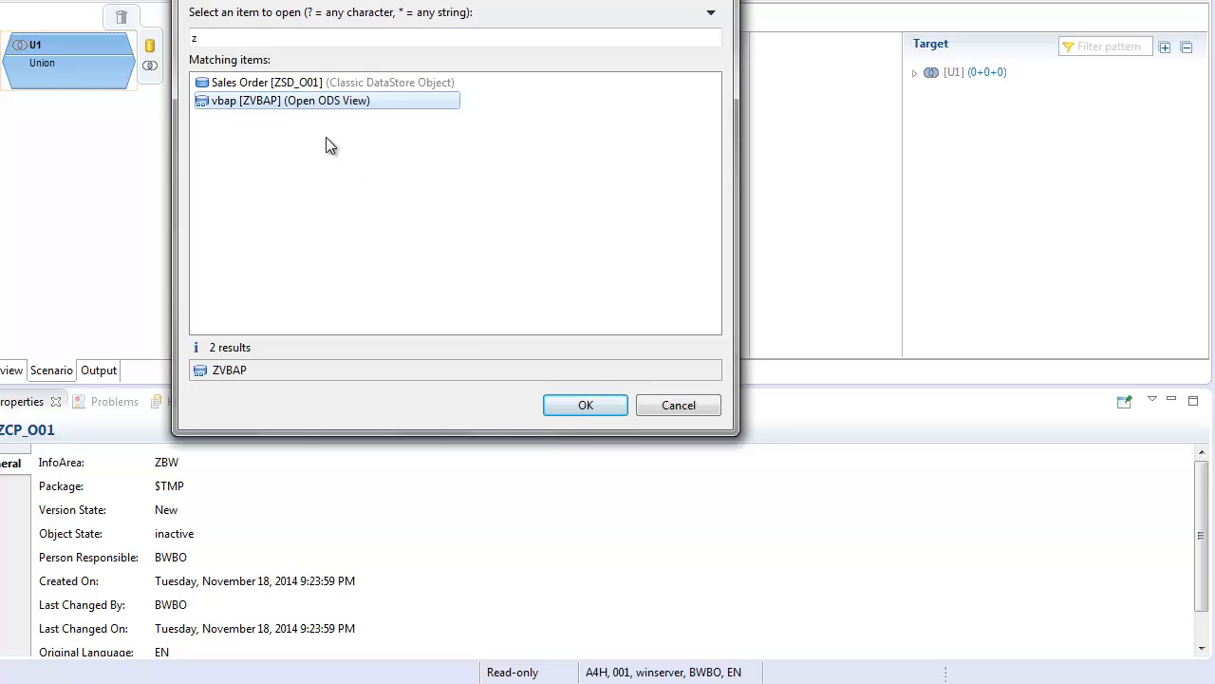
{"action": "key", "text": "shift+Up"}
{"action": "left_click", "coordinate": [581, 404]}
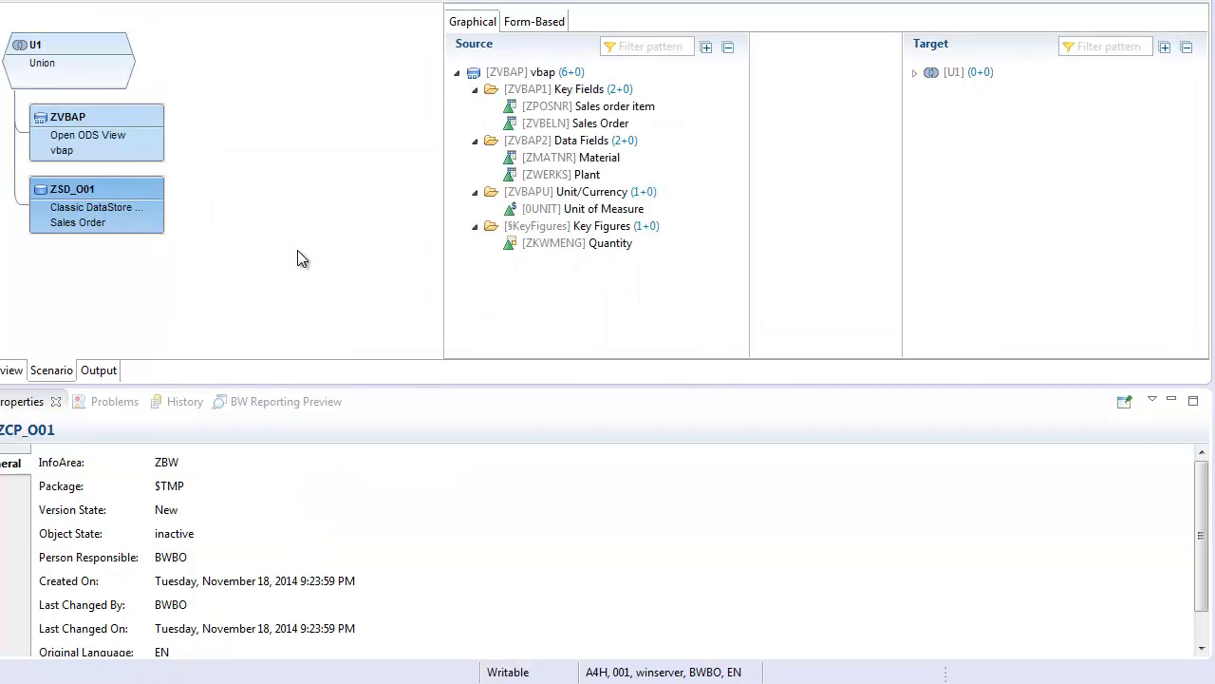
- Compare the source fields of both part providers and create assignments for all ZSD_O01 fields to the union target
{"action": "left_click", "coordinate": [127, 193]}
{"action": "left_click", "coordinate": [120, 149]}
{"action": "left_click", "coordinate": [112, 203]}
{"action": "left_click", "coordinate": [109, 152]}
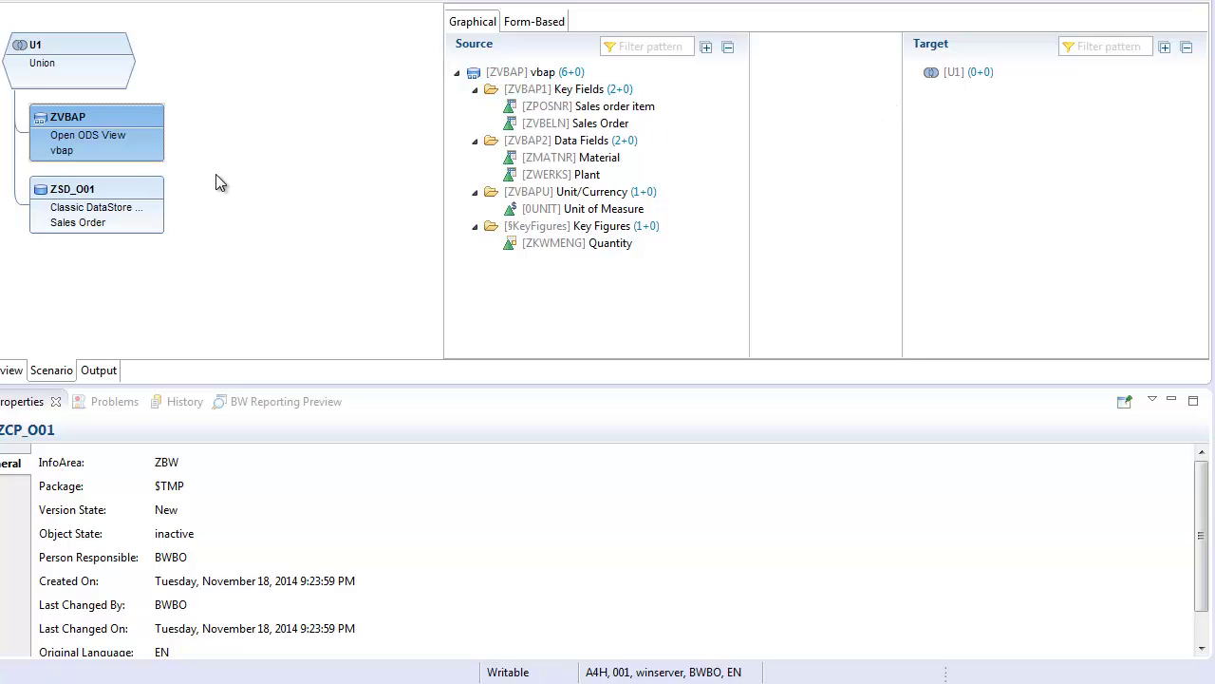
{"action": "left_click", "coordinate": [97, 211]}
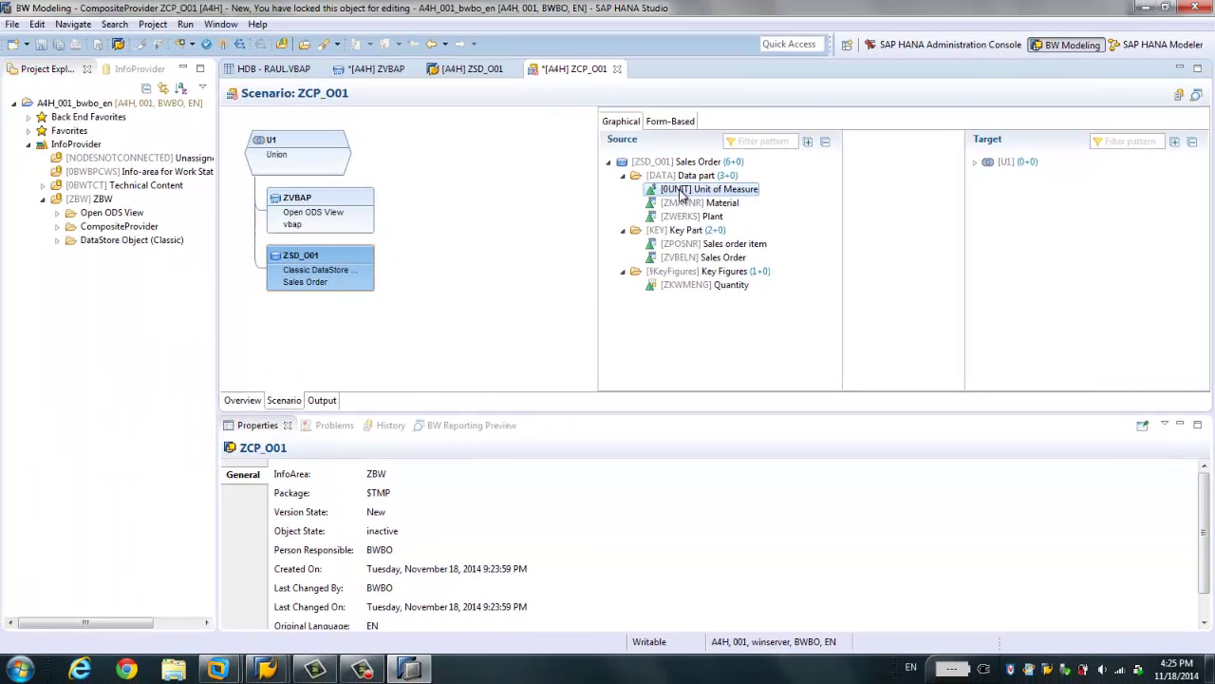
{"action": "left_click", "coordinate": [691, 286], "text": "shift"}
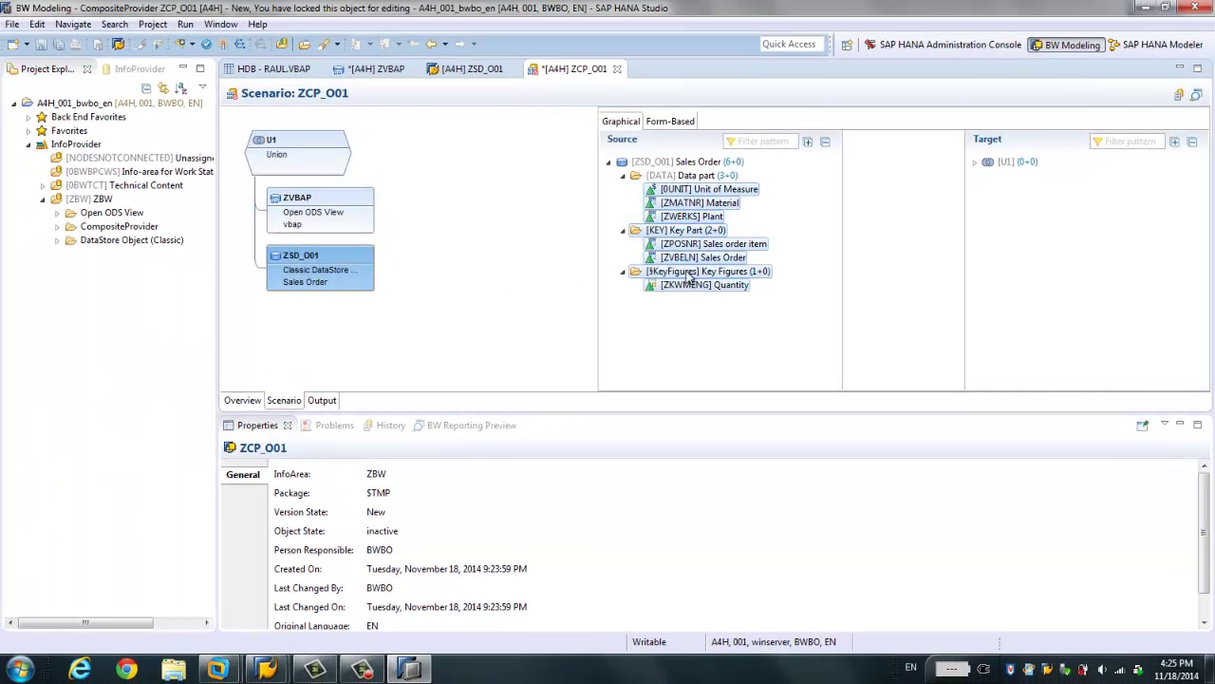
{"action": "left_click_drag", "start_coordinate": [694, 197], "coordinate": [980, 199]}
{"action": "left_click_drag", "start_coordinate": [740, 193], "coordinate": [1045, 171]}
{"action": "right_click", "coordinate": [691, 192]}
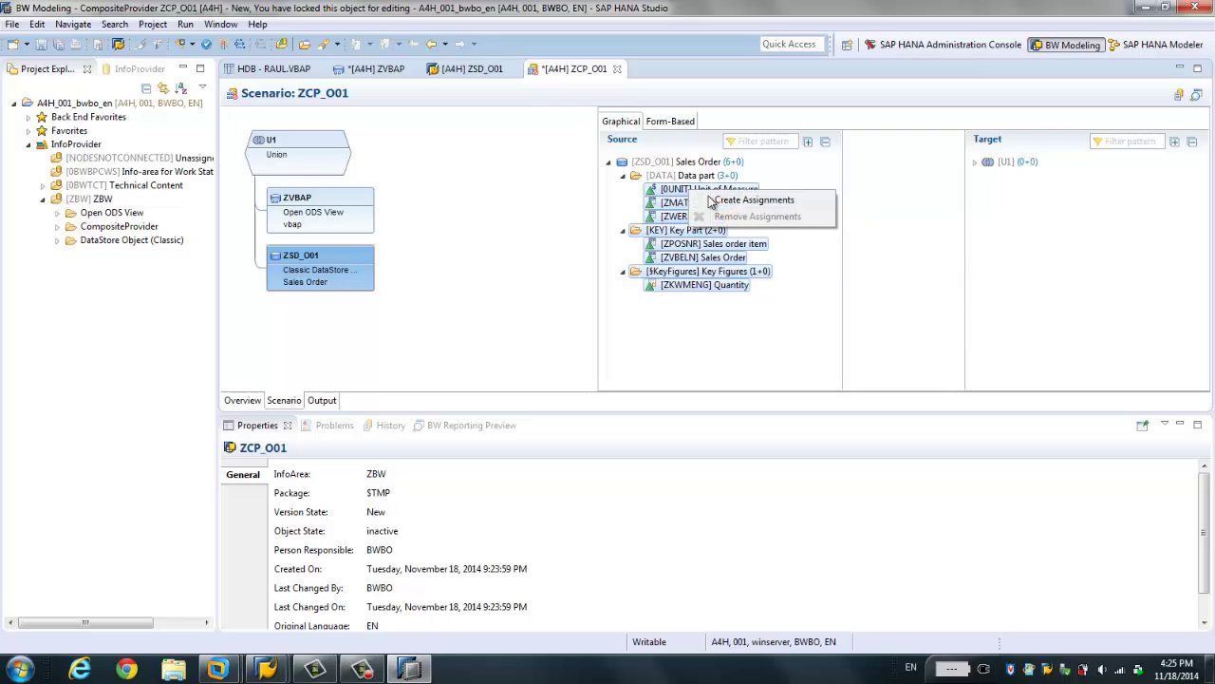
{"action": "left_click", "coordinate": [750, 199]}
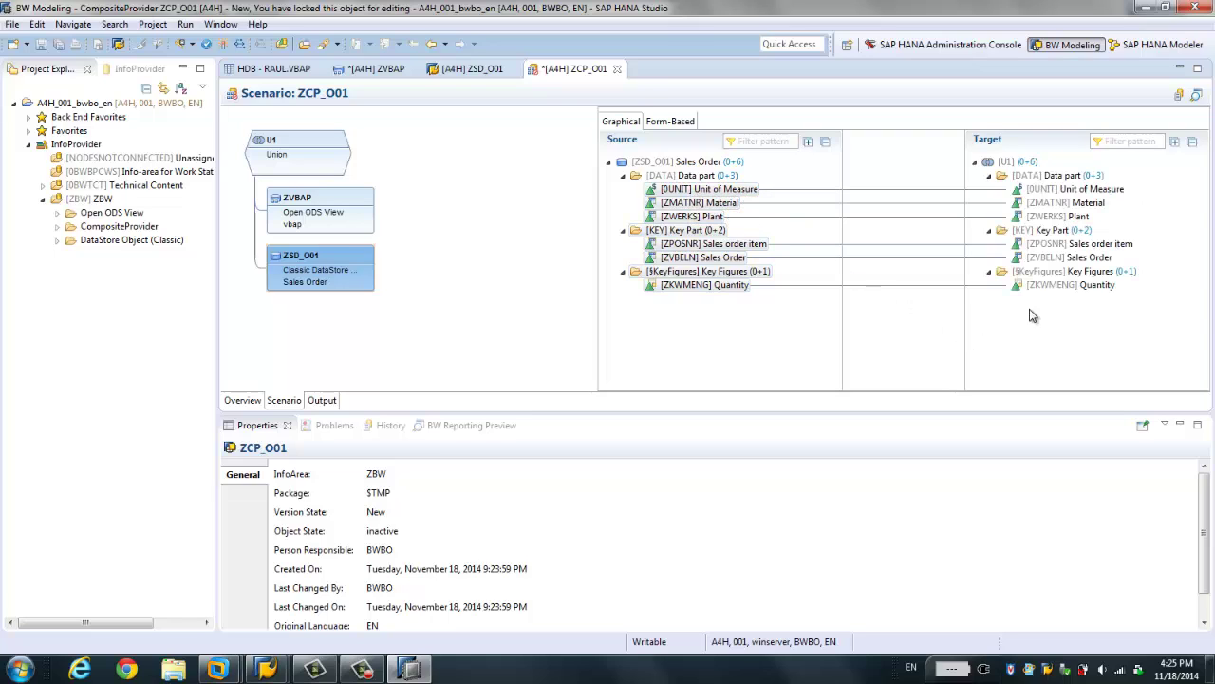
{"action": "left_click", "coordinate": [905, 320]}
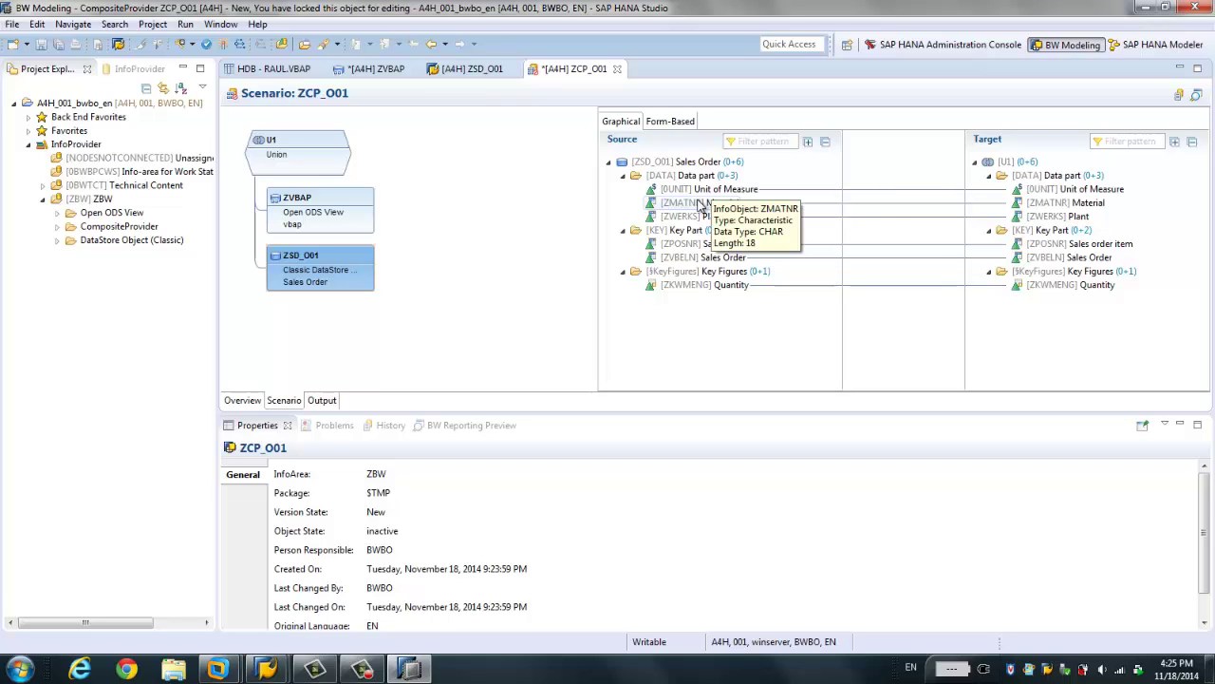
- Map the ZVBAP fields ZVBELN, ZPOSNR, ZWERKS, ZMATNR, ZKWMENG and 0UNIT to the matching target fields of union U1
{"action": "left_click", "coordinate": [326, 211]}
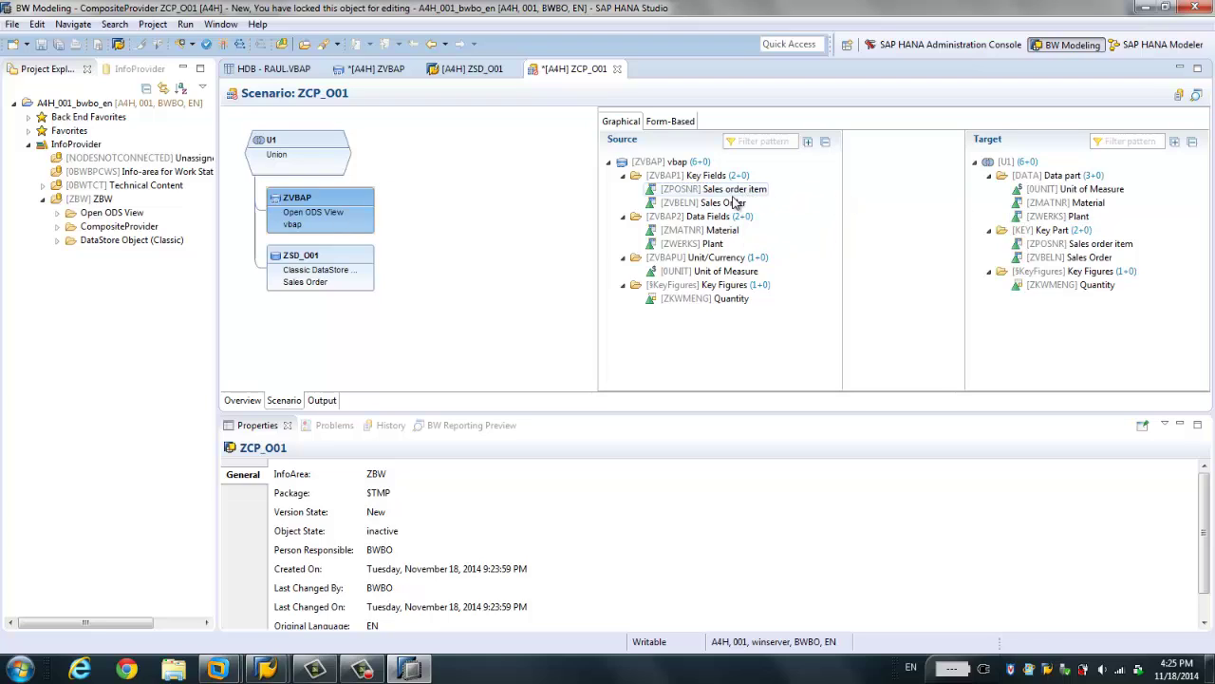
{"action": "left_click", "coordinate": [728, 205]}
{"action": "left_click_drag", "start_coordinate": [728, 206], "coordinate": [1045, 268]}
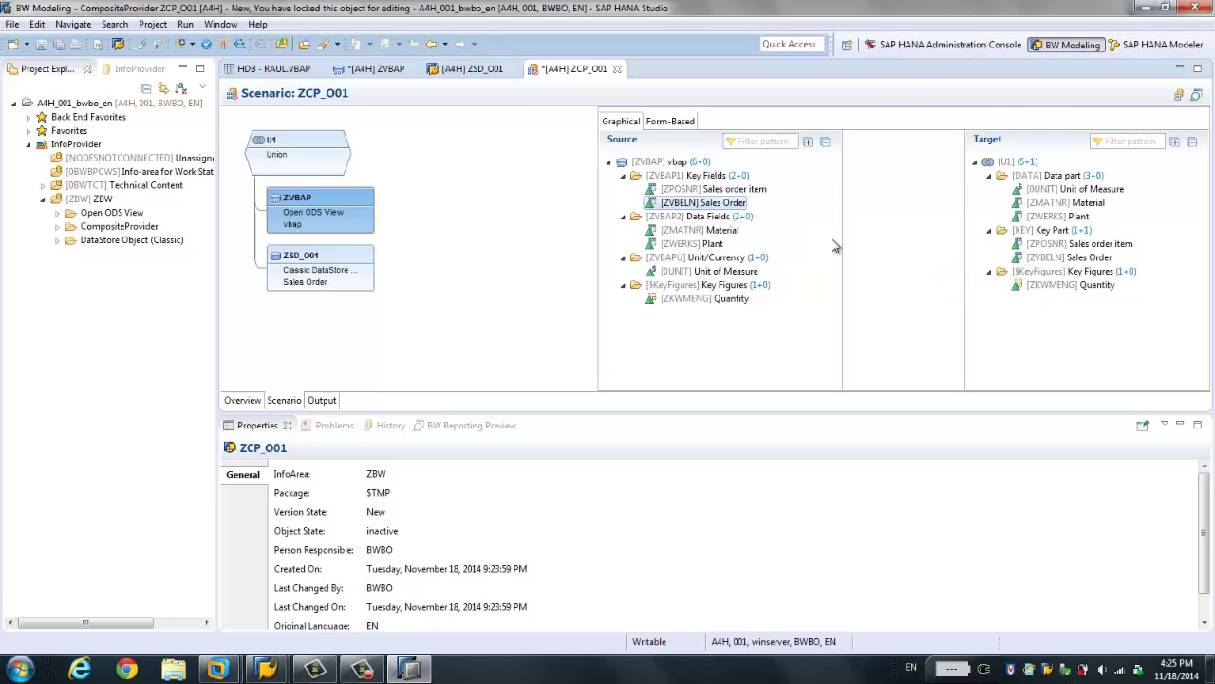
{"action": "left_click_drag", "start_coordinate": [726, 194], "coordinate": [1073, 251]}
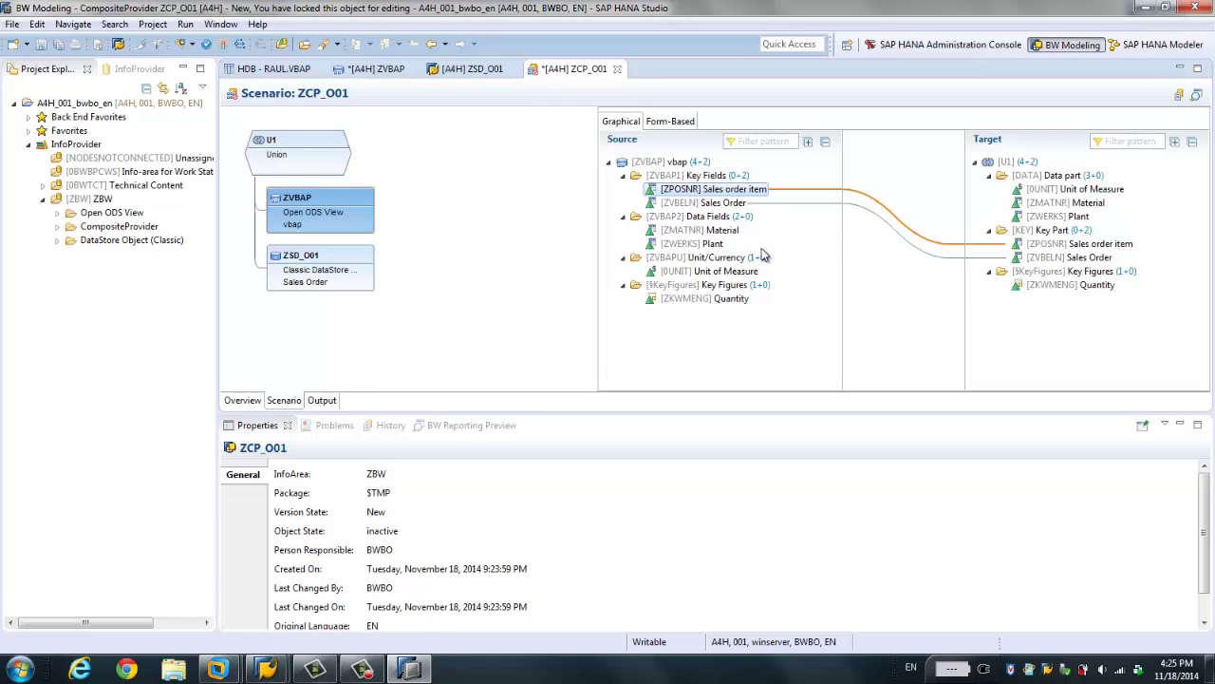
{"action": "mouse_move", "coordinate": [739, 248]}
{"action": "left_mouse_down"}
{"action": "mouse_move", "coordinate": [827, 252]}
{"action": "mouse_move", "coordinate": [1071, 222]}
{"action": "left_mouse_up"}
{"action": "left_click_drag", "start_coordinate": [701, 229], "coordinate": [1055, 203]}
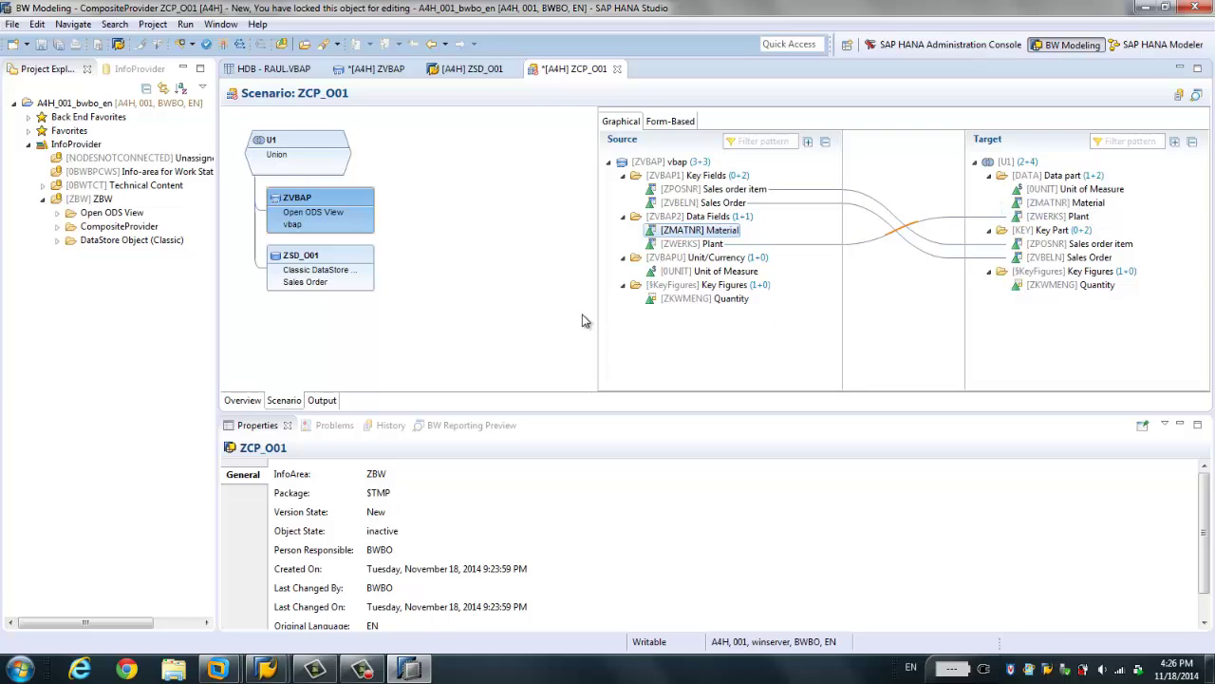
{"action": "left_click_drag", "start_coordinate": [722, 300], "coordinate": [886, 287]}
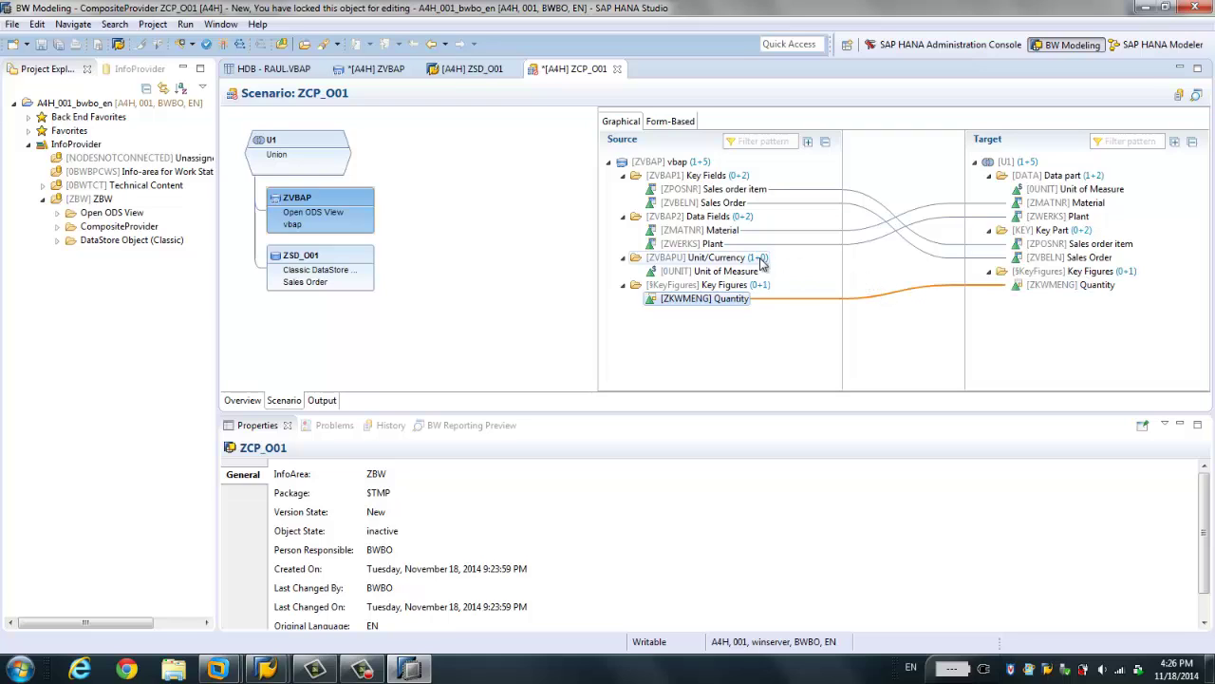
{"action": "left_click_drag", "start_coordinate": [721, 271], "coordinate": [1069, 197]}
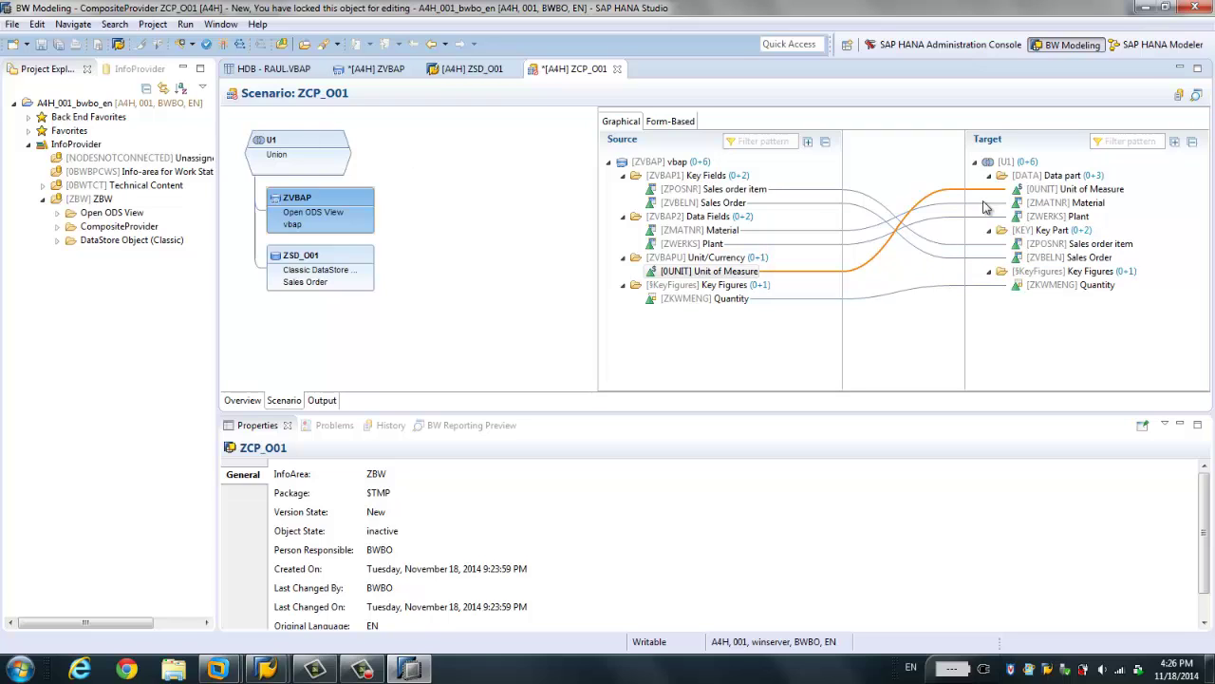
{"action": "right_click", "coordinate": [1024, 163]}
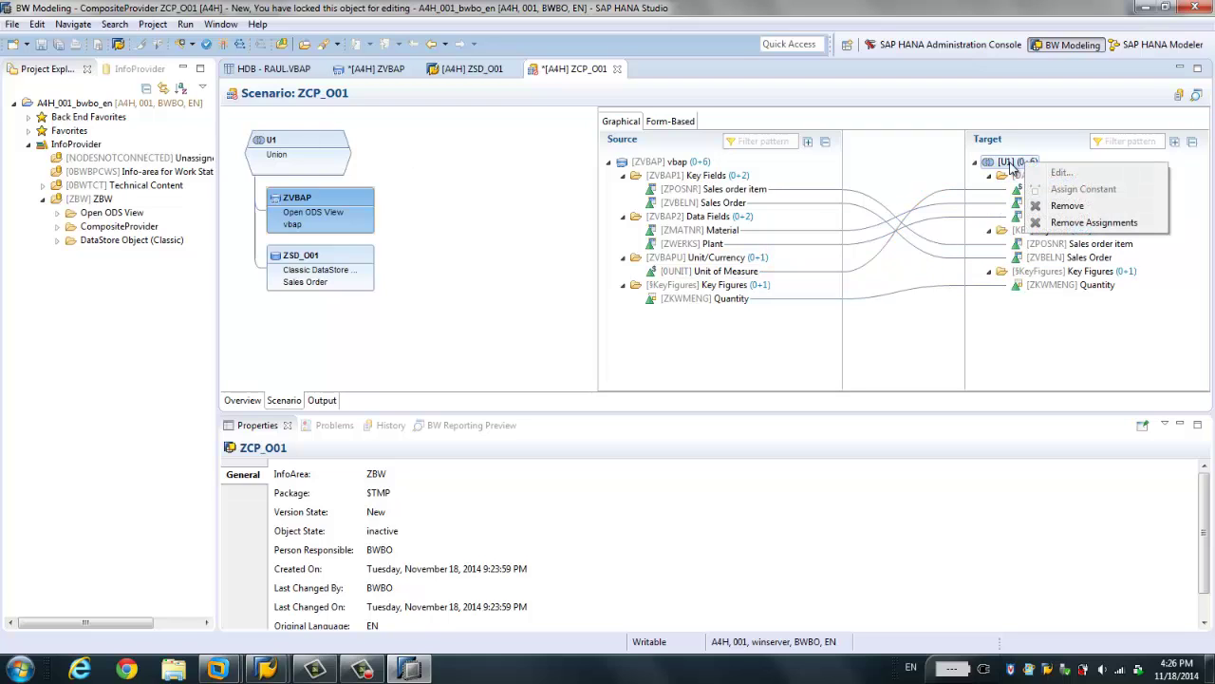
{"action": "left_click", "coordinate": [1014, 167]}
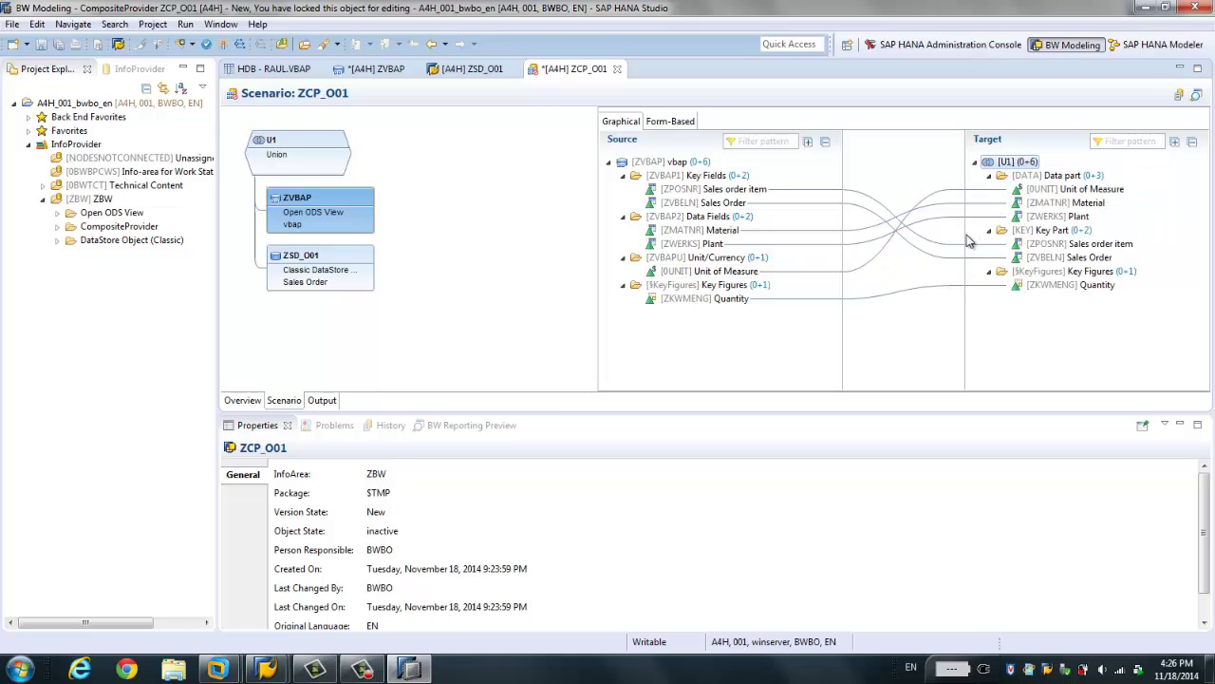
- Recheck the ZSD_O01 assignments, activate CompositeProvider ZCP_O01 and examine its activation messages
{"action": "mouse_move", "coordinate": [340, 220]}
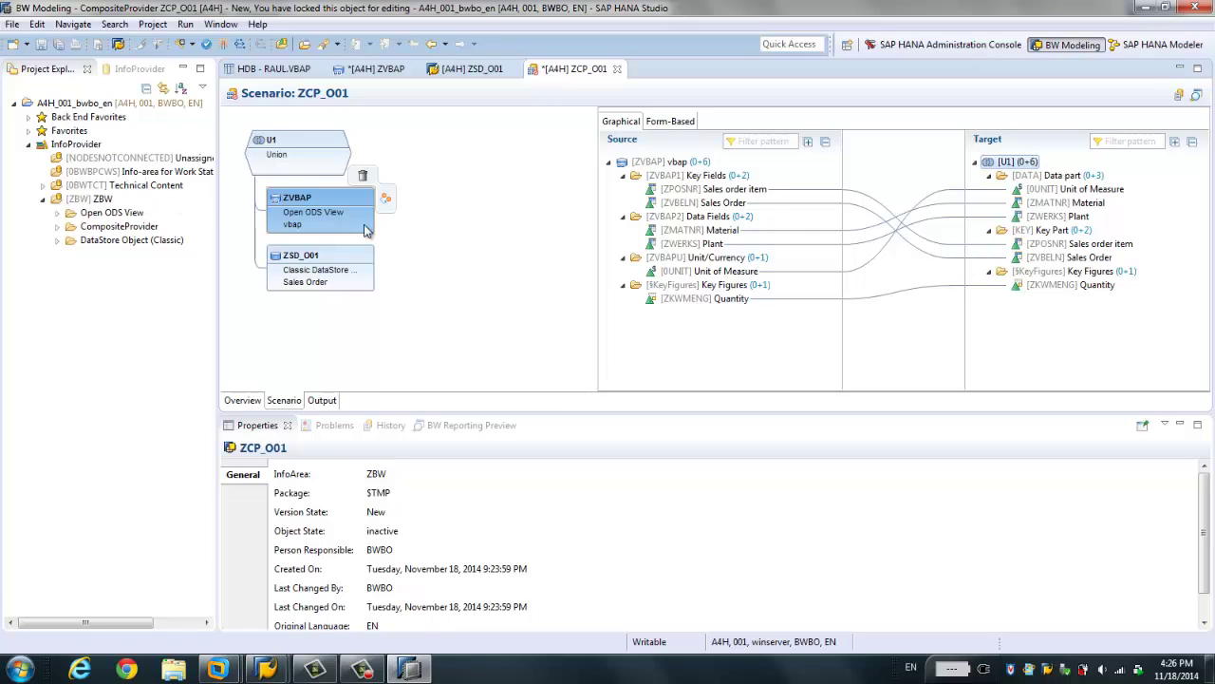
{"action": "left_click", "coordinate": [320, 269]}
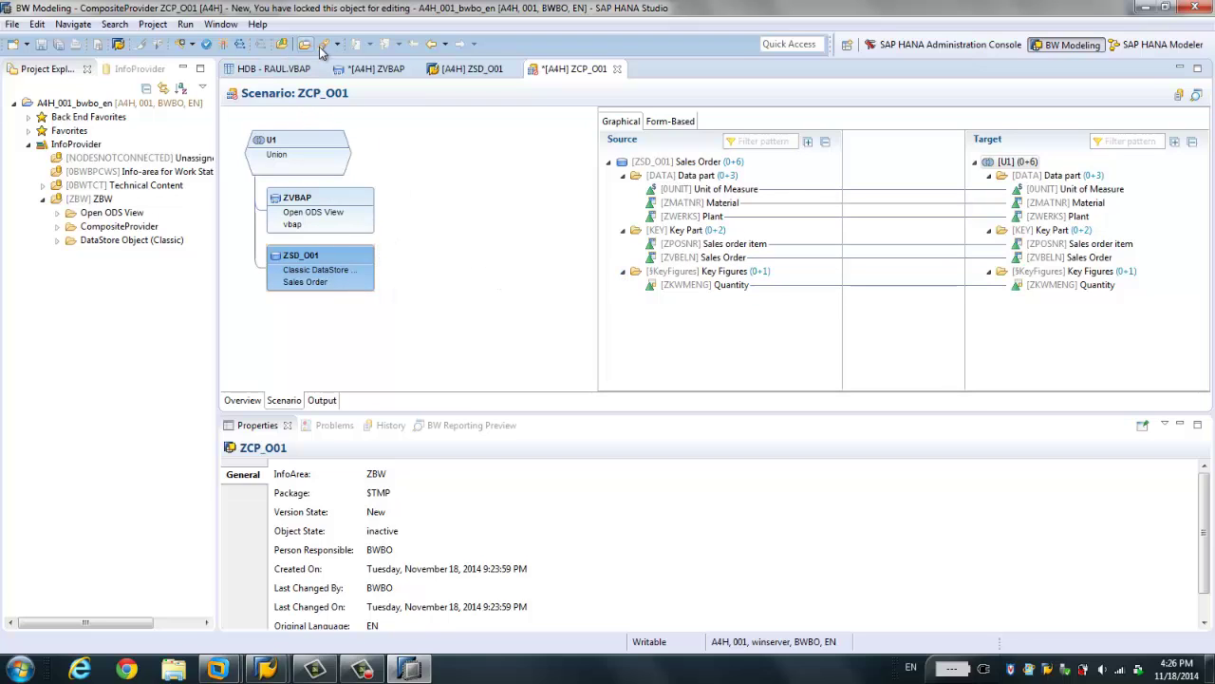
{"action": "left_click", "coordinate": [222, 44]}
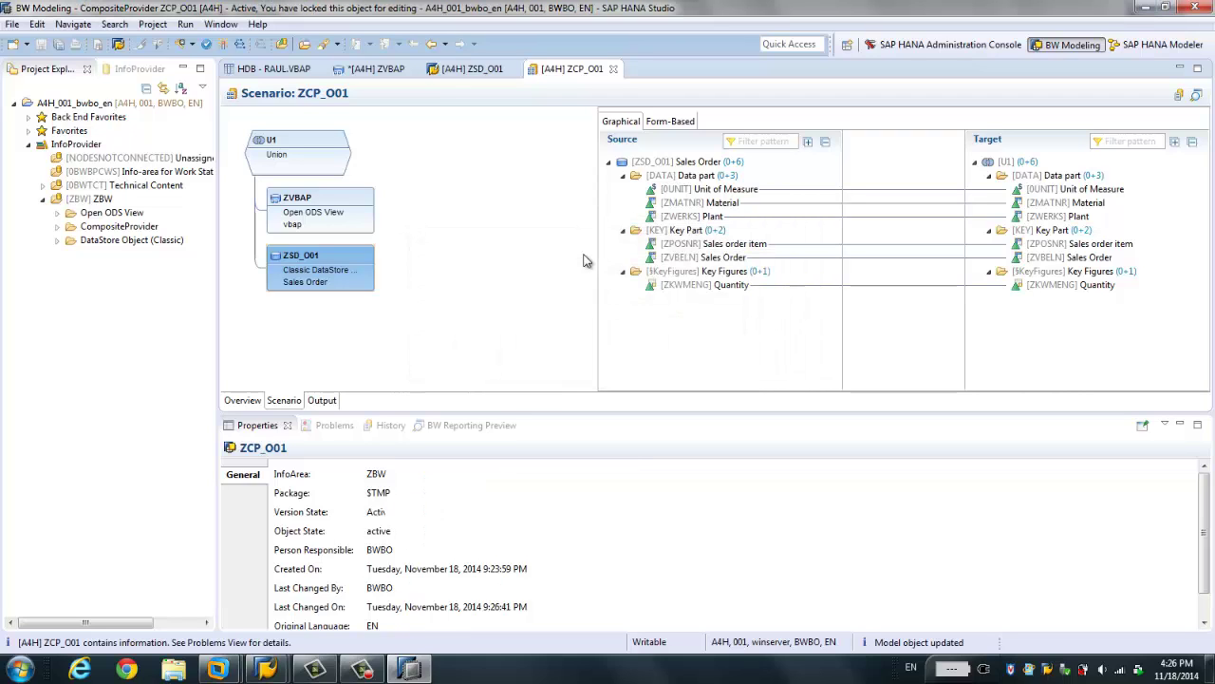
{"action": "left_click", "coordinate": [244, 426]}
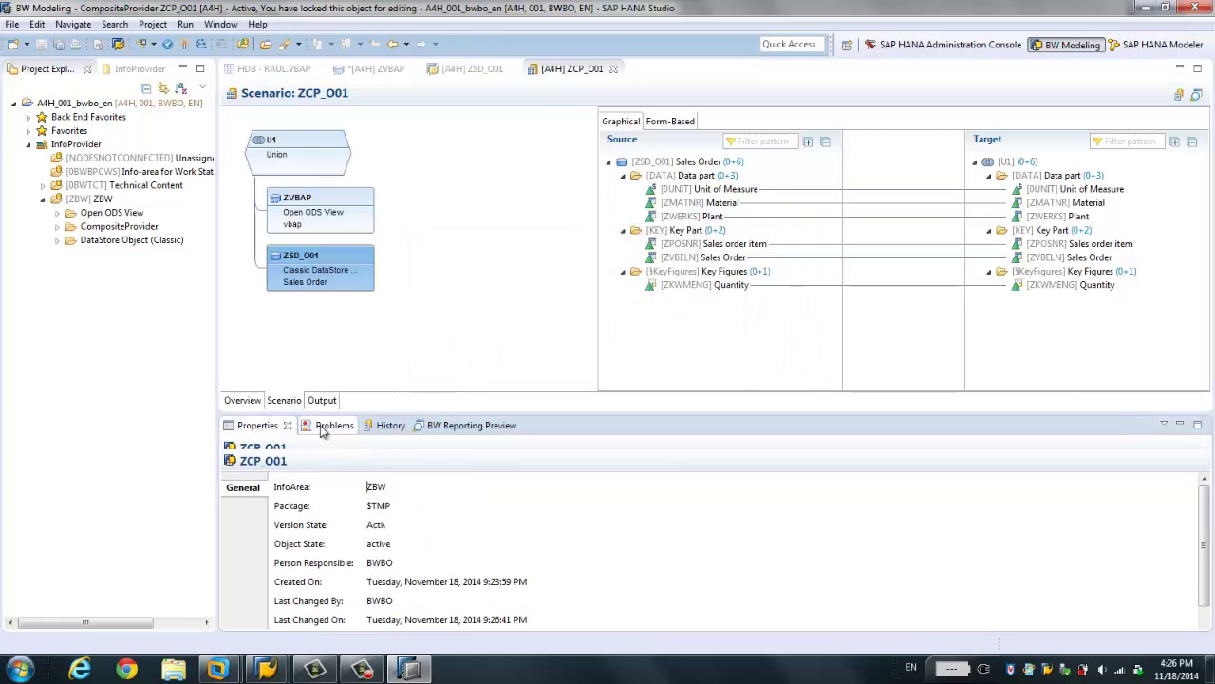
{"action": "left_click", "coordinate": [323, 426]}
{"action": "left_click", "coordinate": [384, 429]}
{"action": "left_click", "coordinate": [294, 425]}
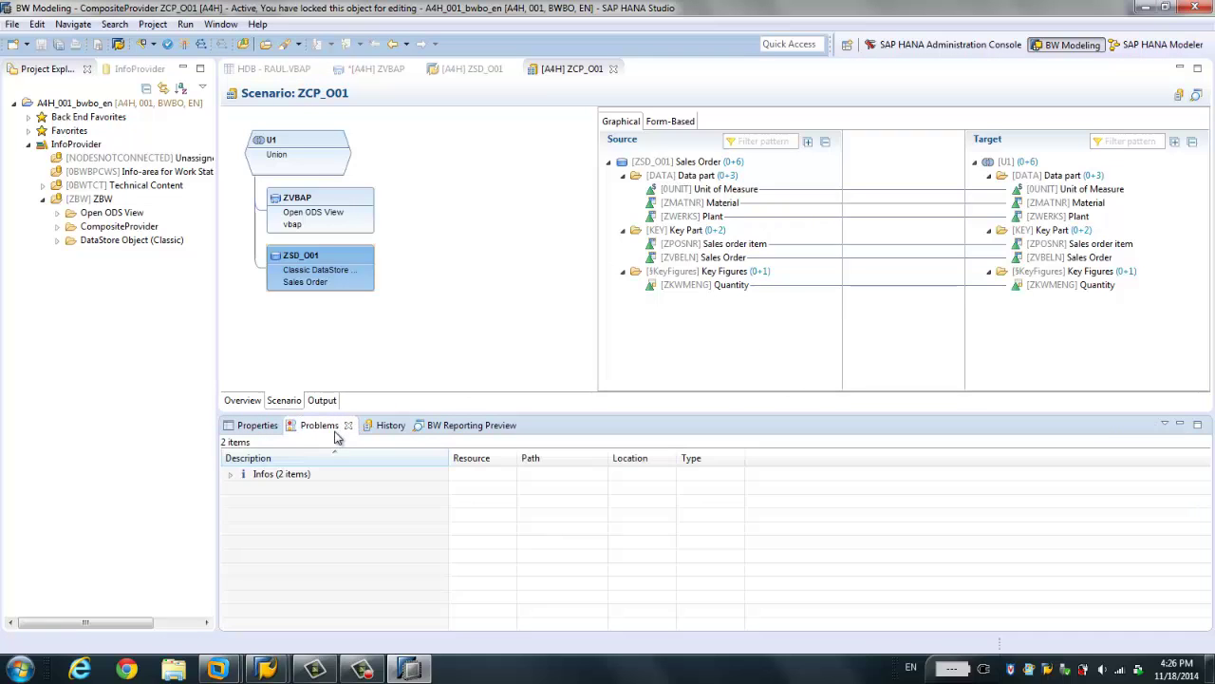
{"action": "left_click", "coordinate": [231, 474]}
{"action": "left_click", "coordinate": [320, 505]}
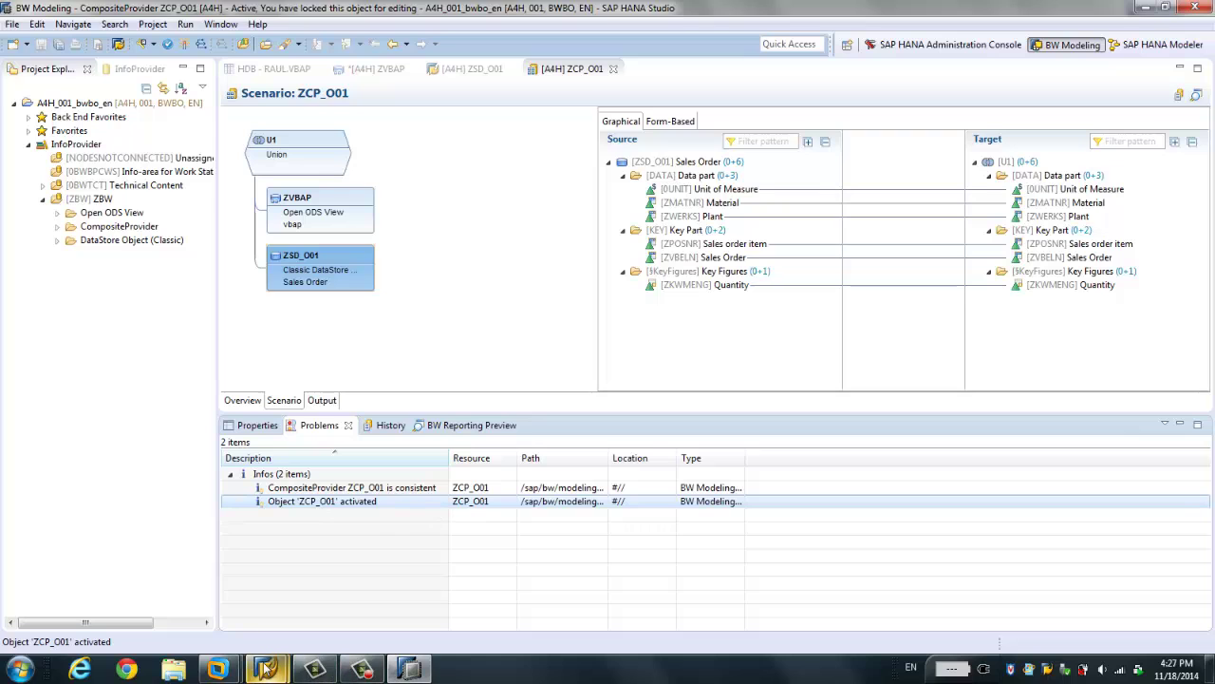
- Switch to SAP GUI, open the Data Warehousing Workbench and examine the part providers of CompositeProvider ZCP_O01 under InfoArea ZBW
{"action": "mouse_move", "coordinate": [266, 669]}
{"action": "left_click", "coordinate": [375, 562]}
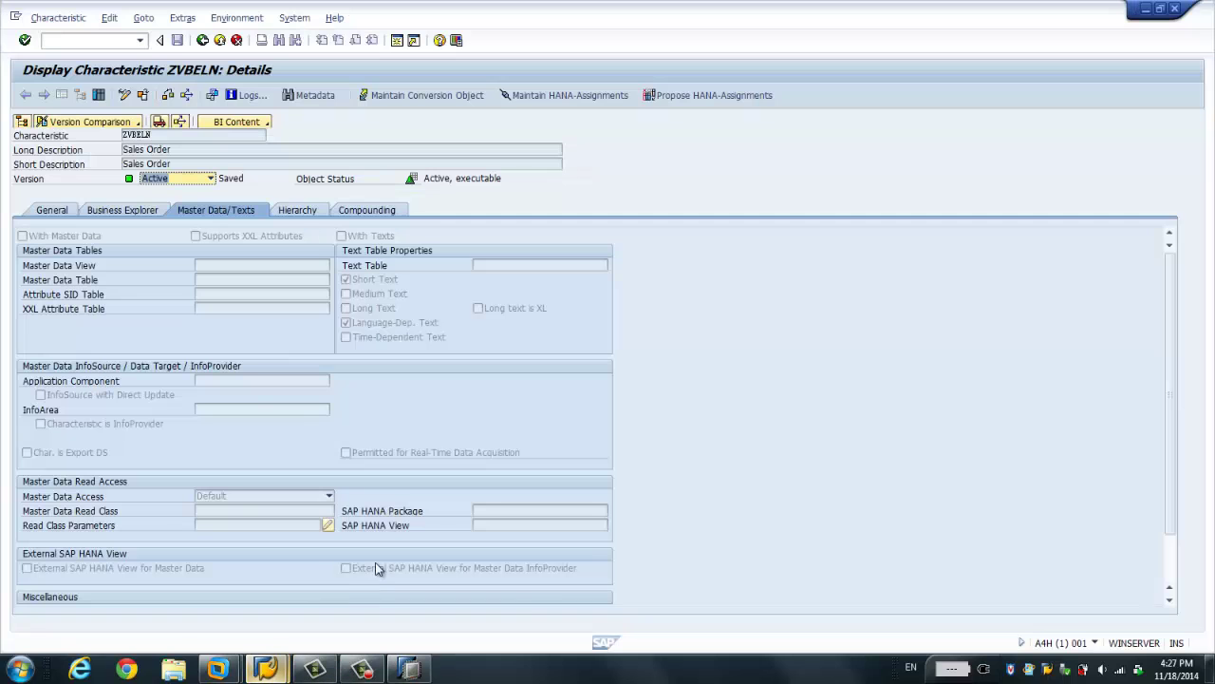
{"action": "left_click", "coordinate": [107, 39]}
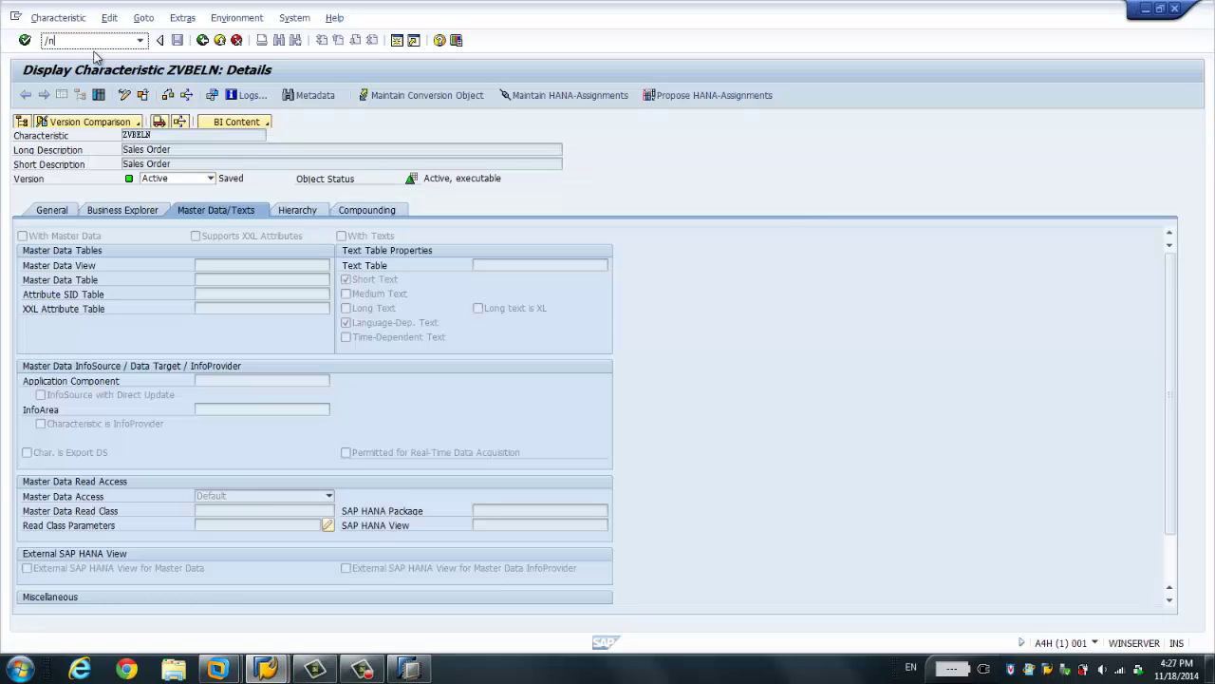
{"action": "key", "text": "Return"}
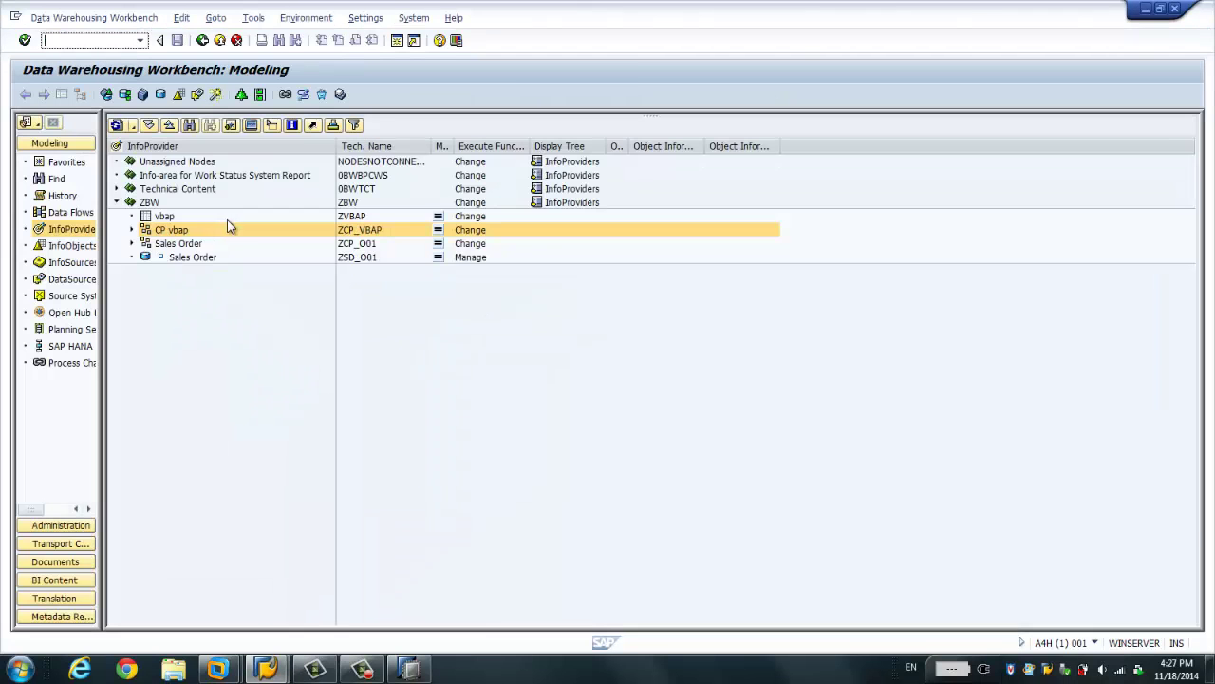
{"action": "left_click", "coordinate": [133, 244]}
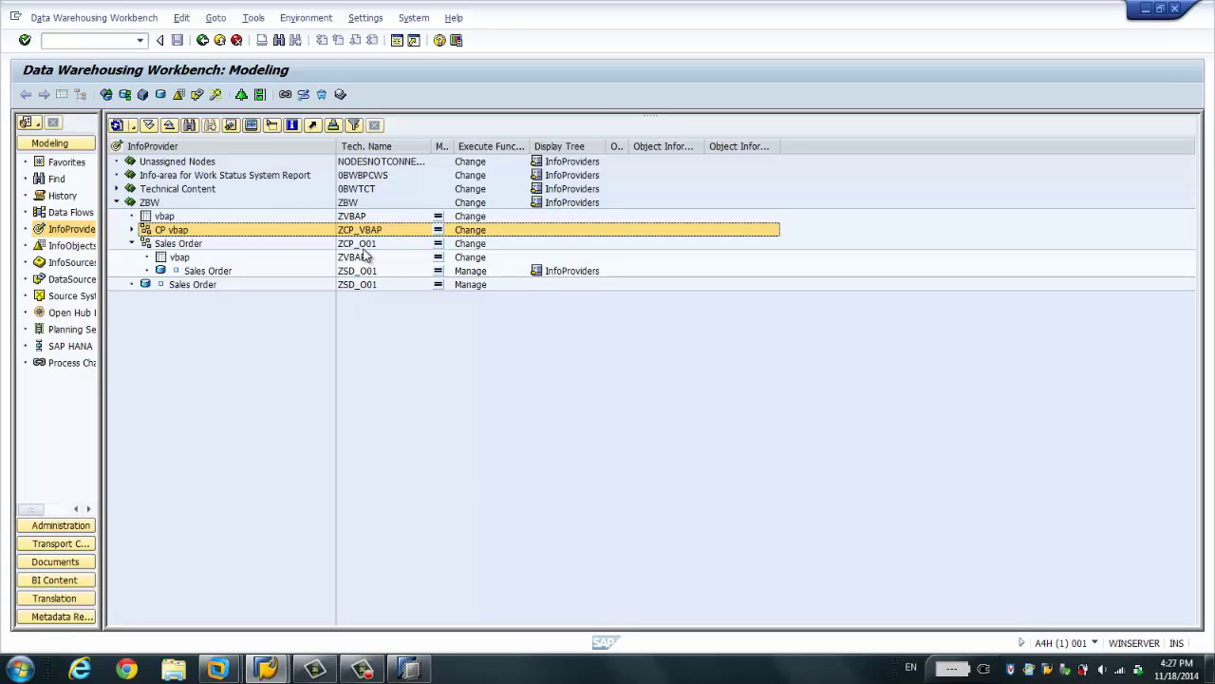
{"action": "left_click", "coordinate": [174, 260]}
{"action": "left_click", "coordinate": [186, 273]}
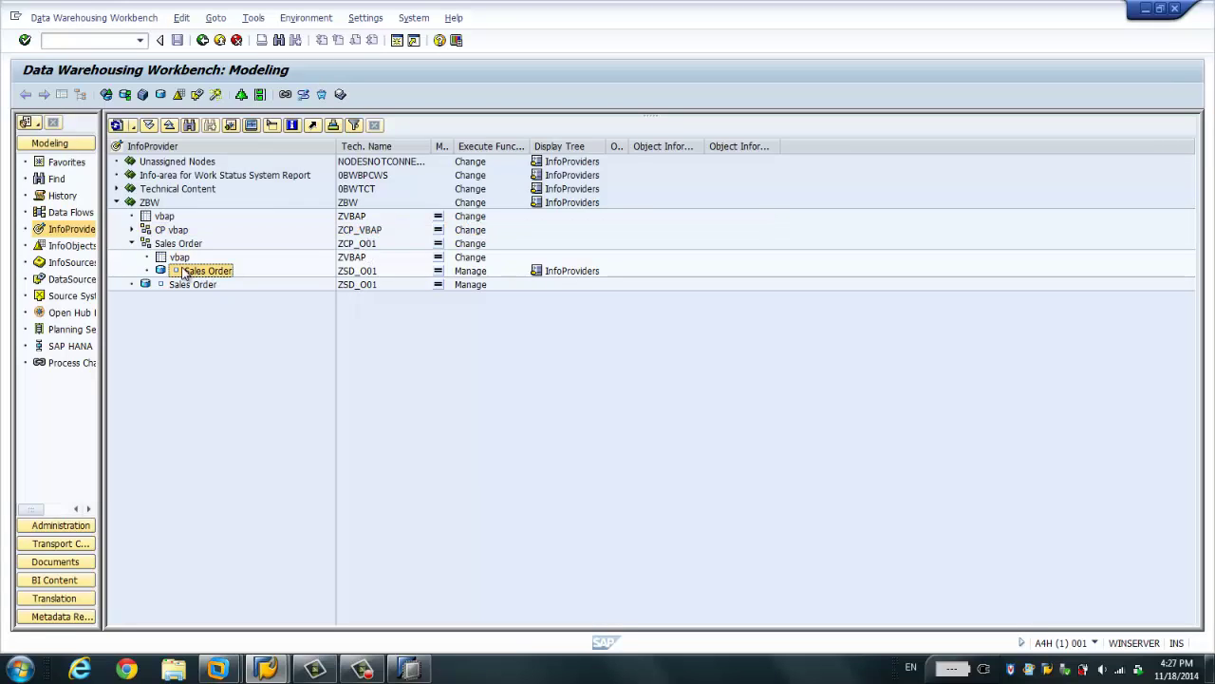
- Open the management view of DataStore object ZSD_O01 and examine its active data without any selection restrictions
{"action": "left_click", "coordinate": [182, 260]}
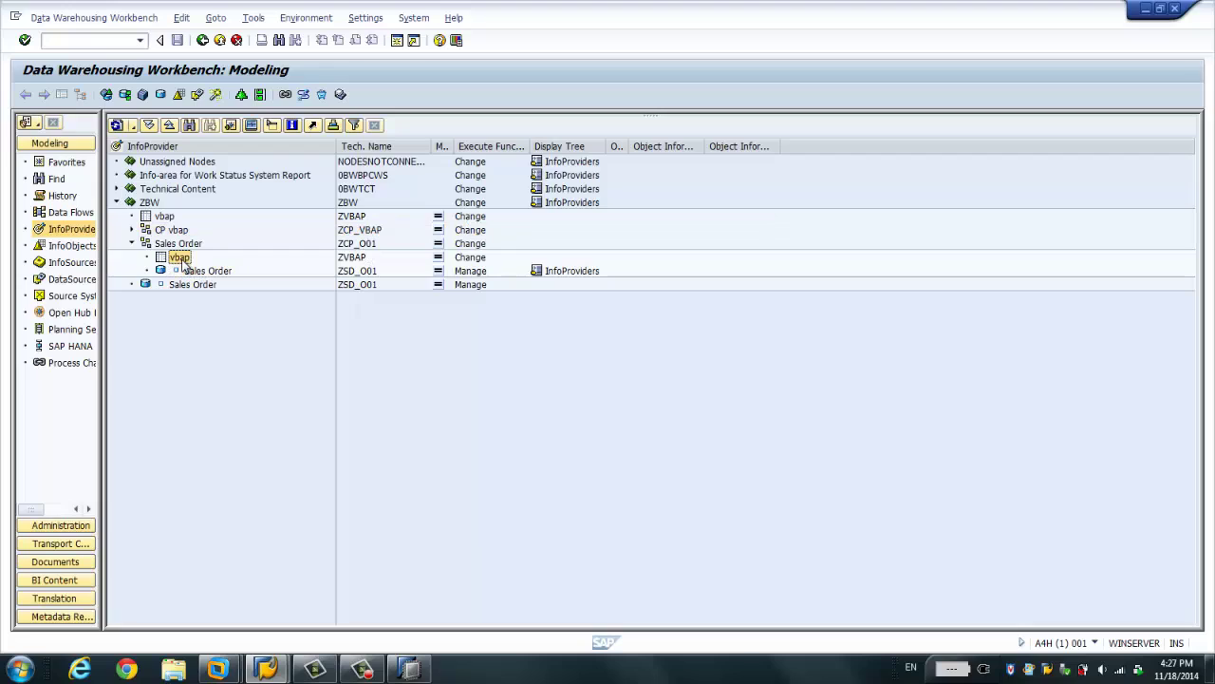
{"action": "left_click", "coordinate": [204, 272]}
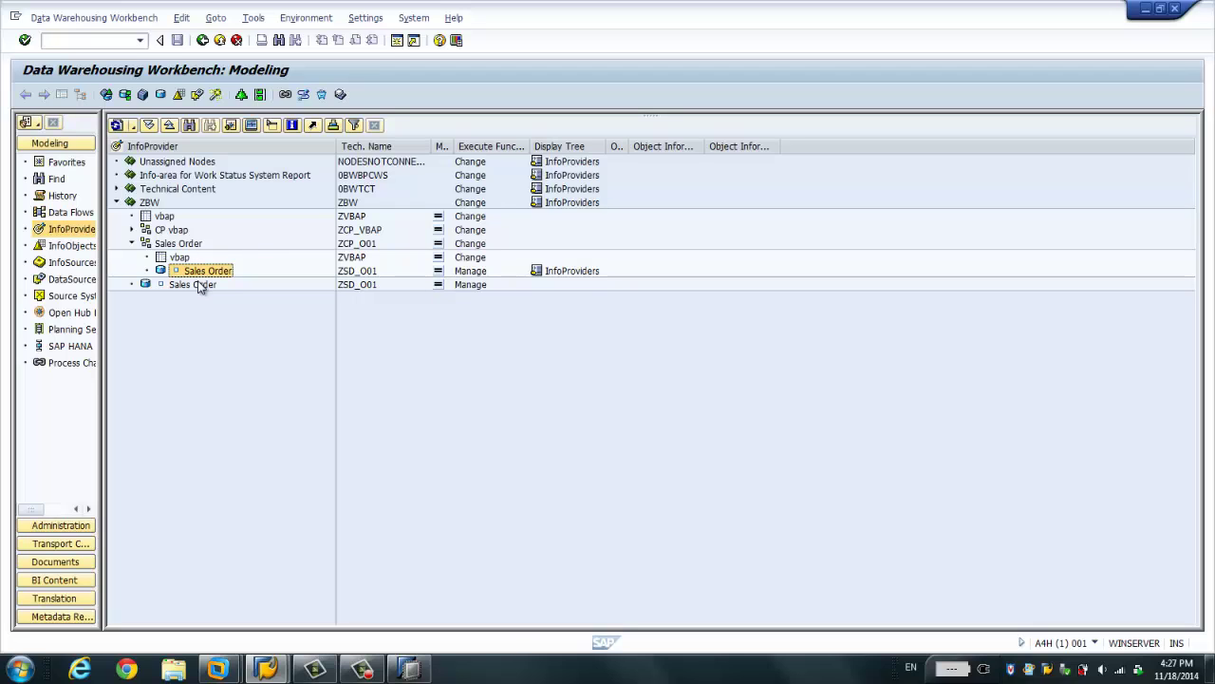
{"action": "right_click", "coordinate": [199, 286]}
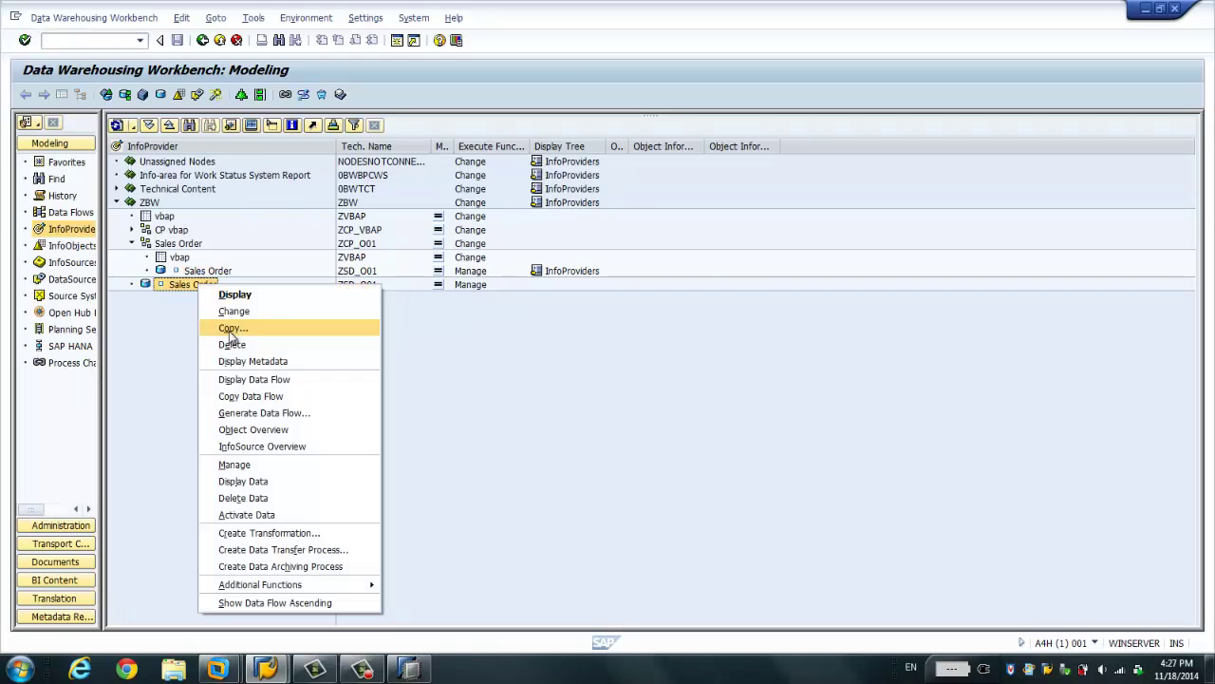
{"action": "left_click", "coordinate": [258, 465]}
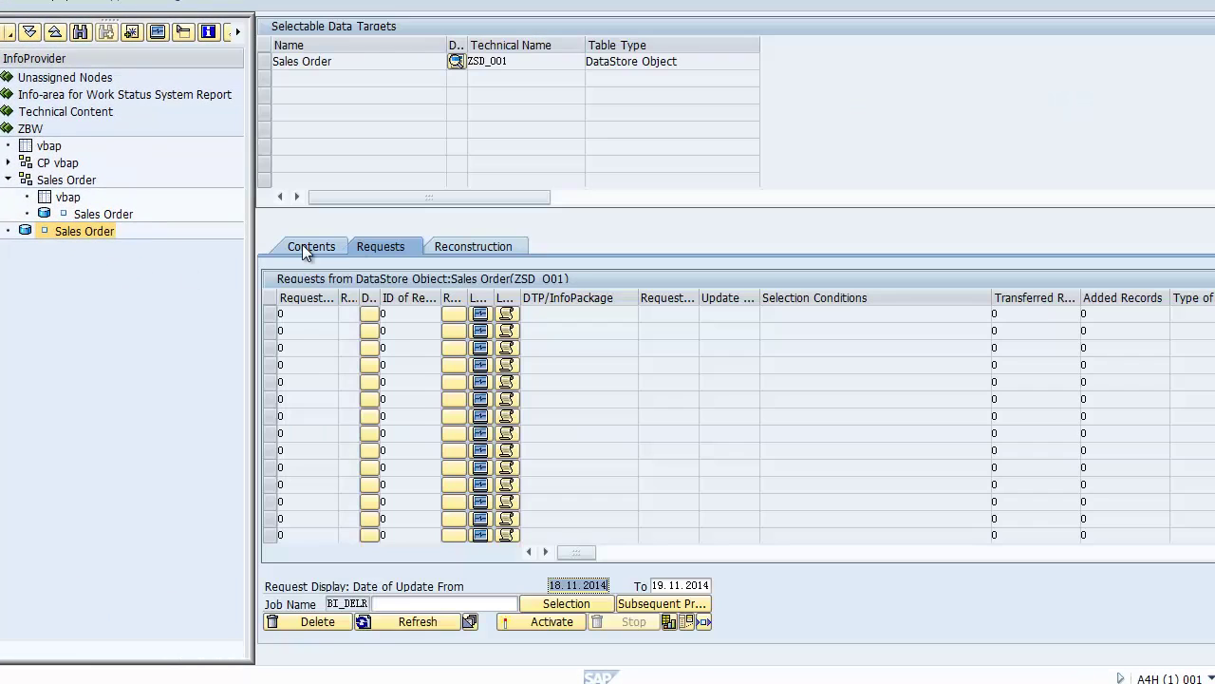
{"action": "left_click", "coordinate": [309, 247]}
{"action": "left_click", "coordinate": [511, 585]}
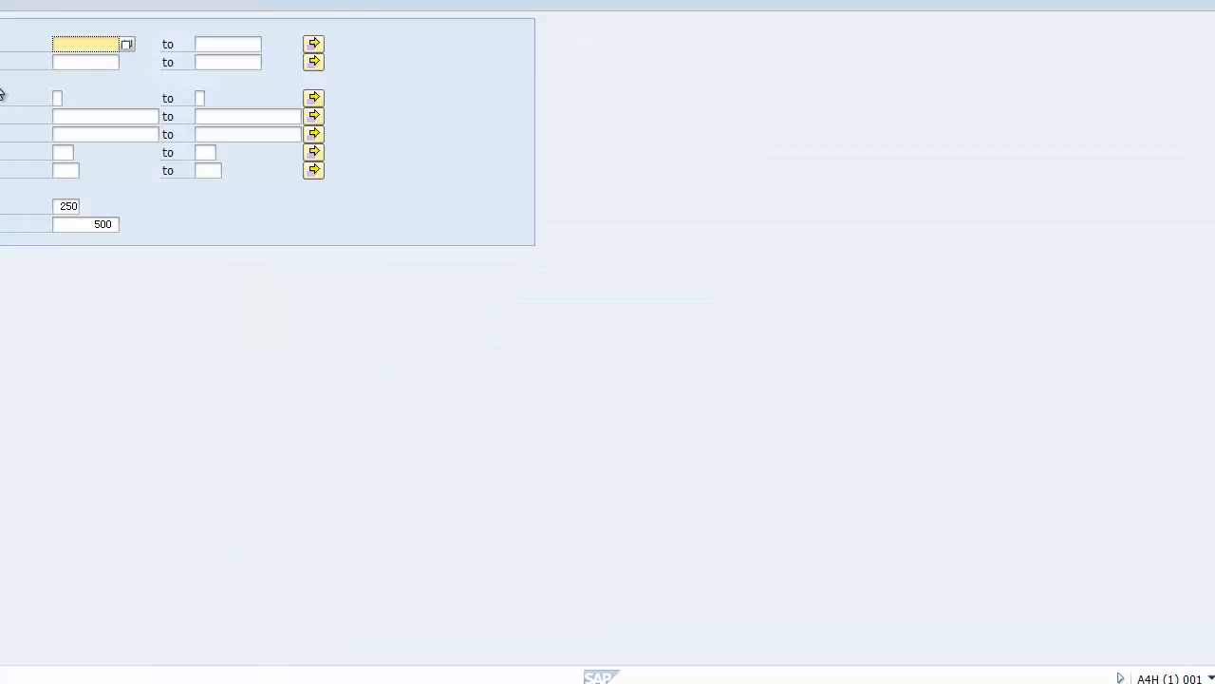
{"action": "key", "text": "F8"}
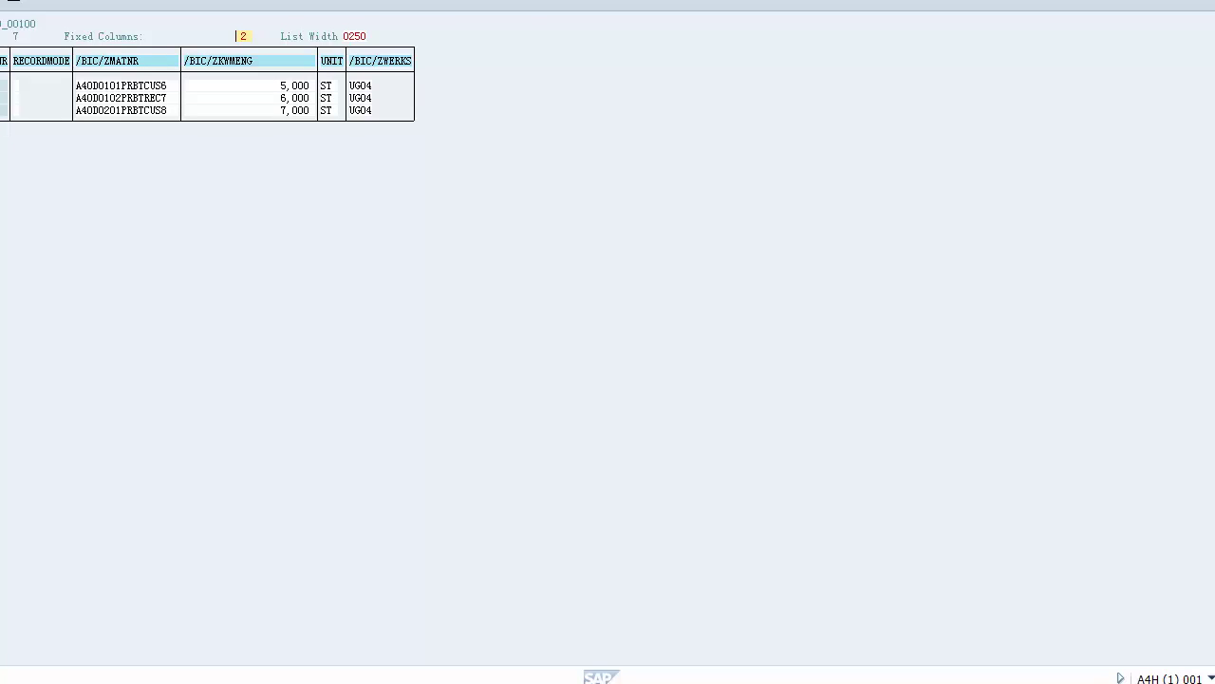
{"action": "key", "text": "F3"}
{"action": "key", "text": "F3"}
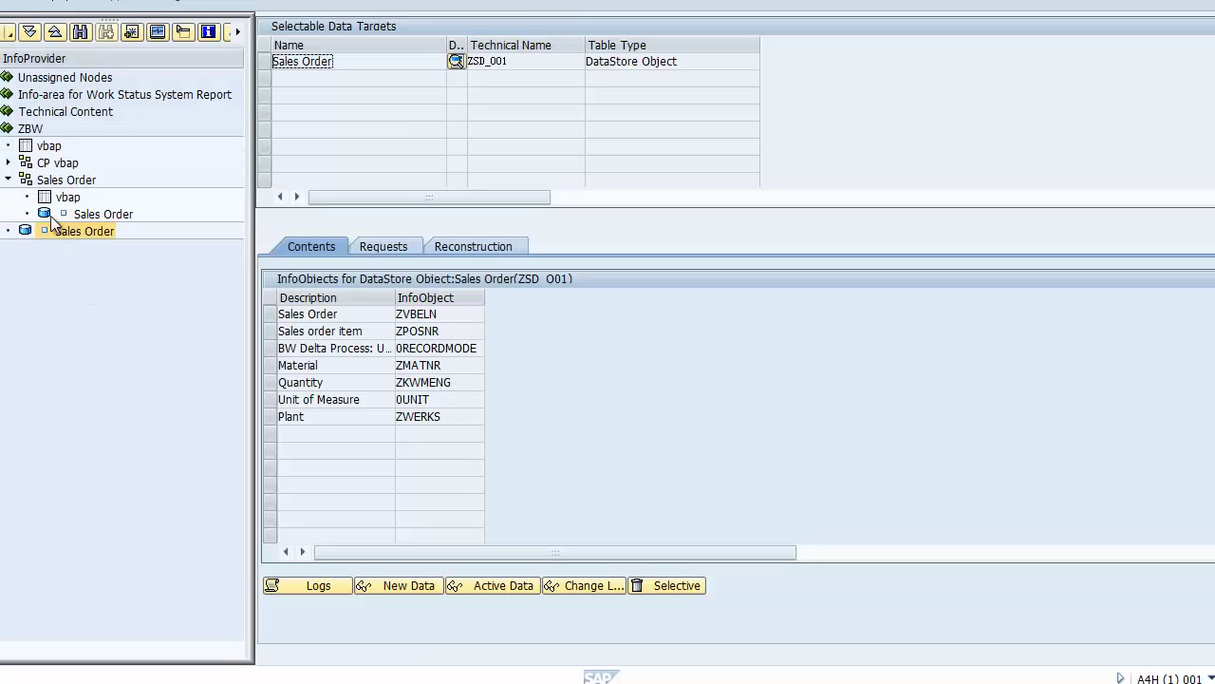
- Display the data of CompositeProvider ZCP_O01 with unit, material, plant, order item, sales order, InfoProvider and quantity as output fields
{"action": "right_click", "coordinate": [64, 181]}
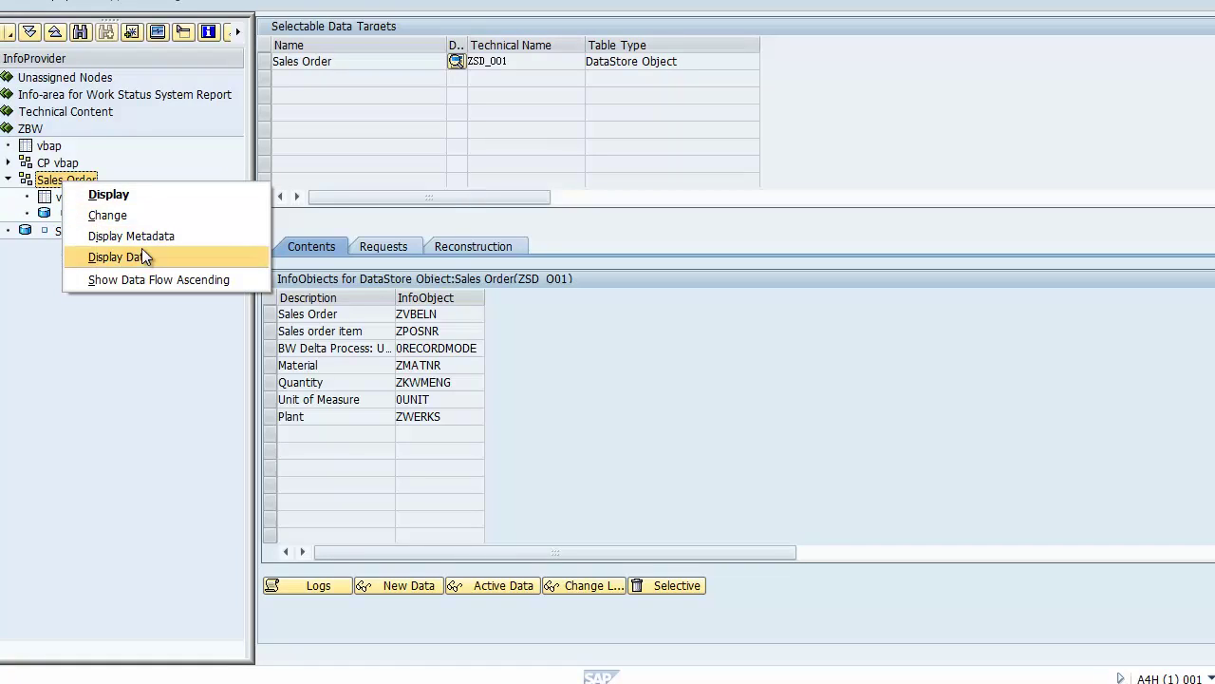
{"action": "left_click", "coordinate": [141, 255]}
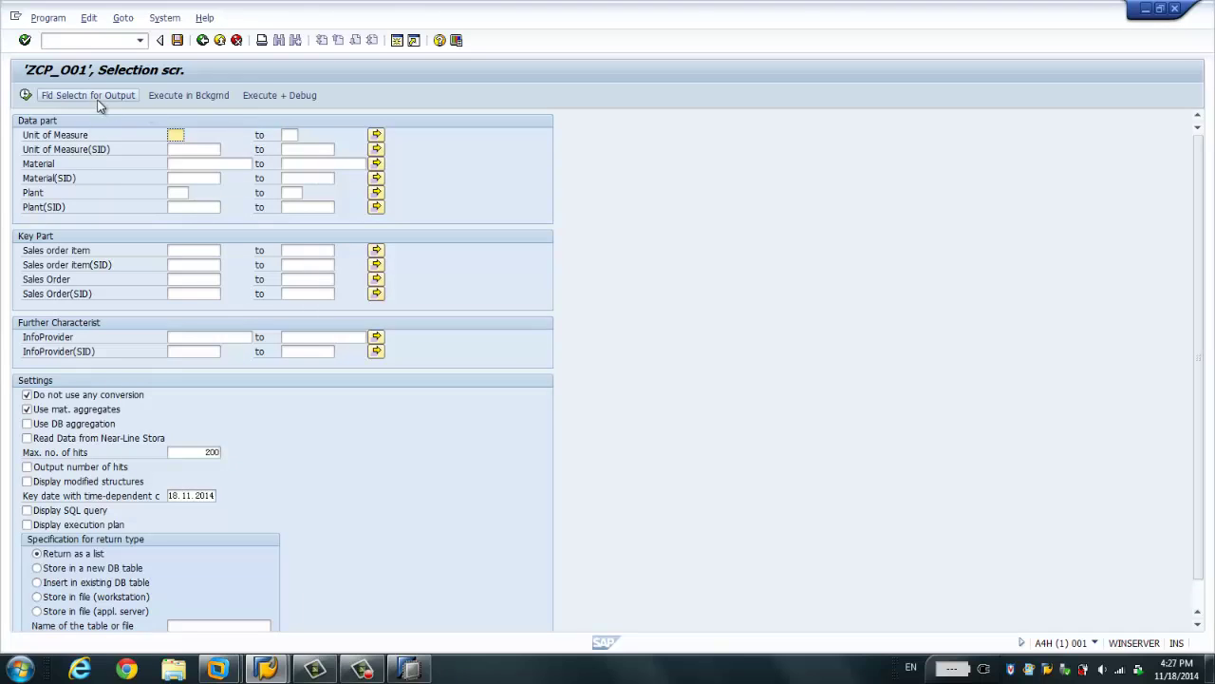
{"action": "left_click", "coordinate": [99, 100]}
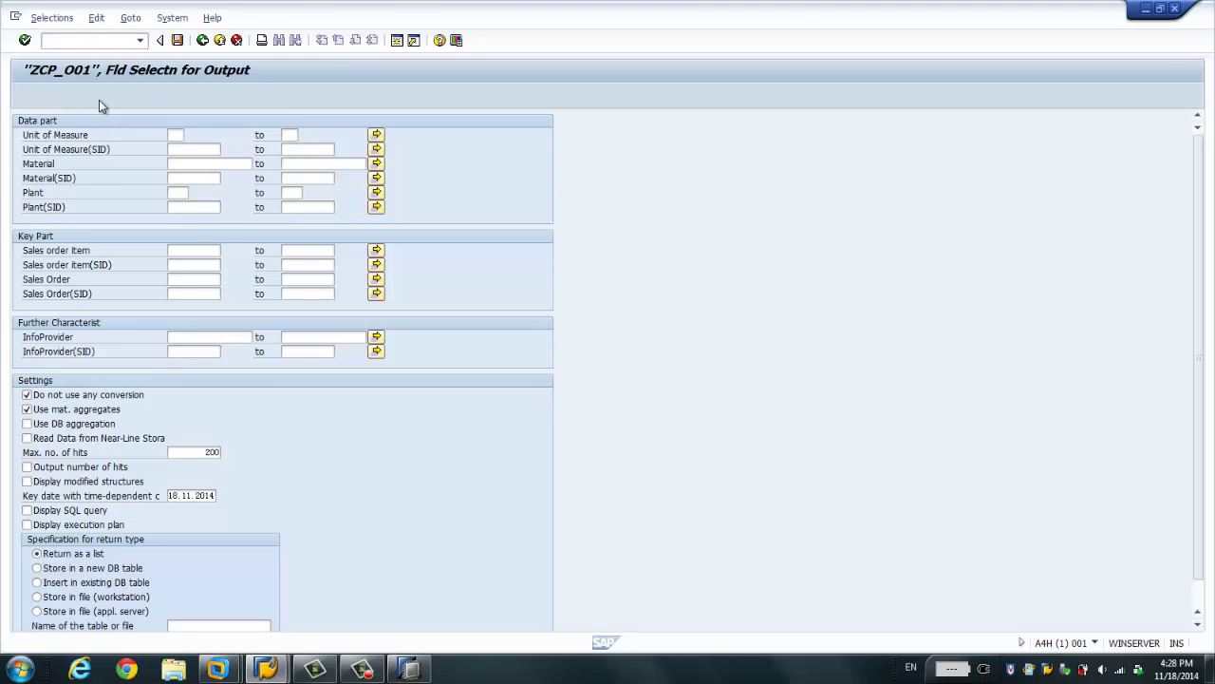
{"action": "left_click", "coordinate": [278, 94]}
{"action": "left_click", "coordinate": [26, 95]}
{"action": "left_click", "coordinate": [28, 96]}
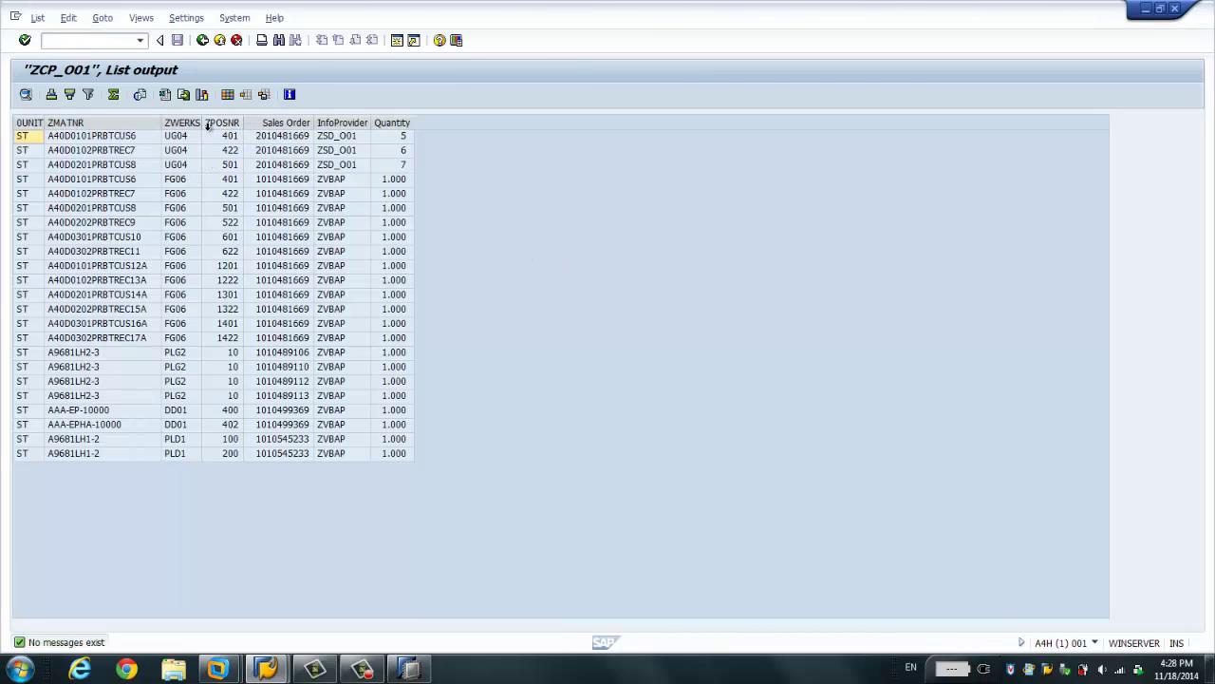
- Widen the quantity and InfoProvider columns, compare the rows from ZSD_O01 and ZVBAP, and return to the selection screen
{"action": "left_click_drag", "start_coordinate": [414, 121], "coordinate": [503, 139]}
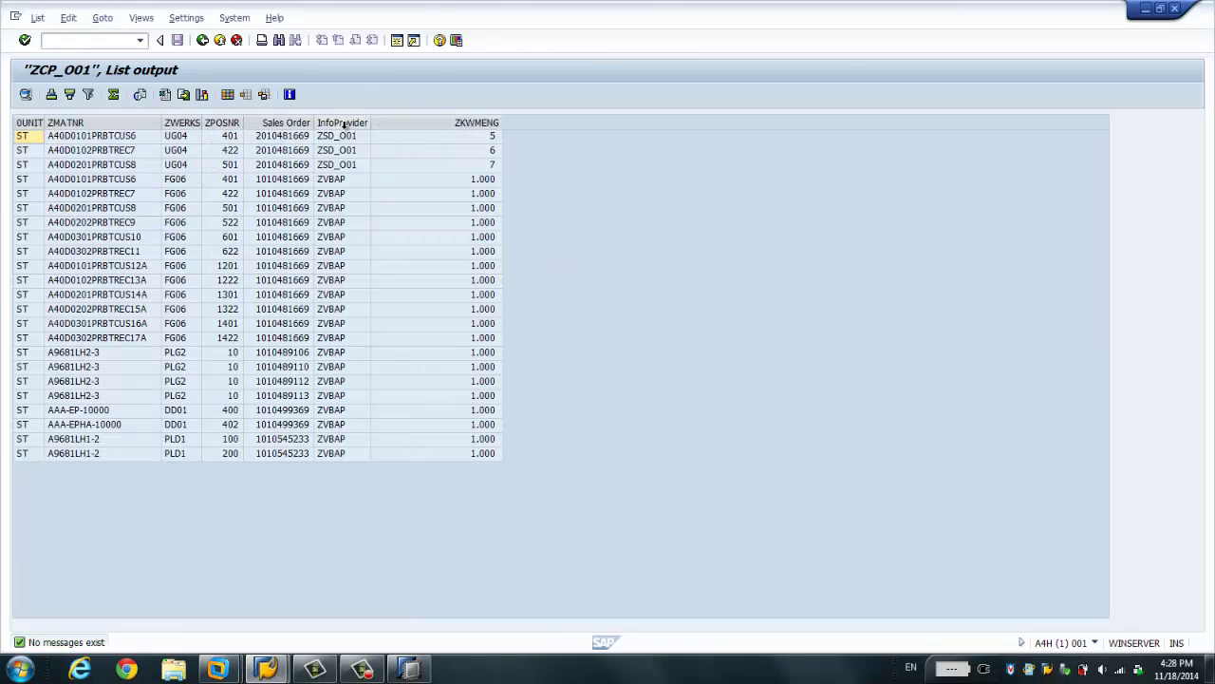
{"action": "left_click_drag", "start_coordinate": [371, 124], "coordinate": [404, 123]}
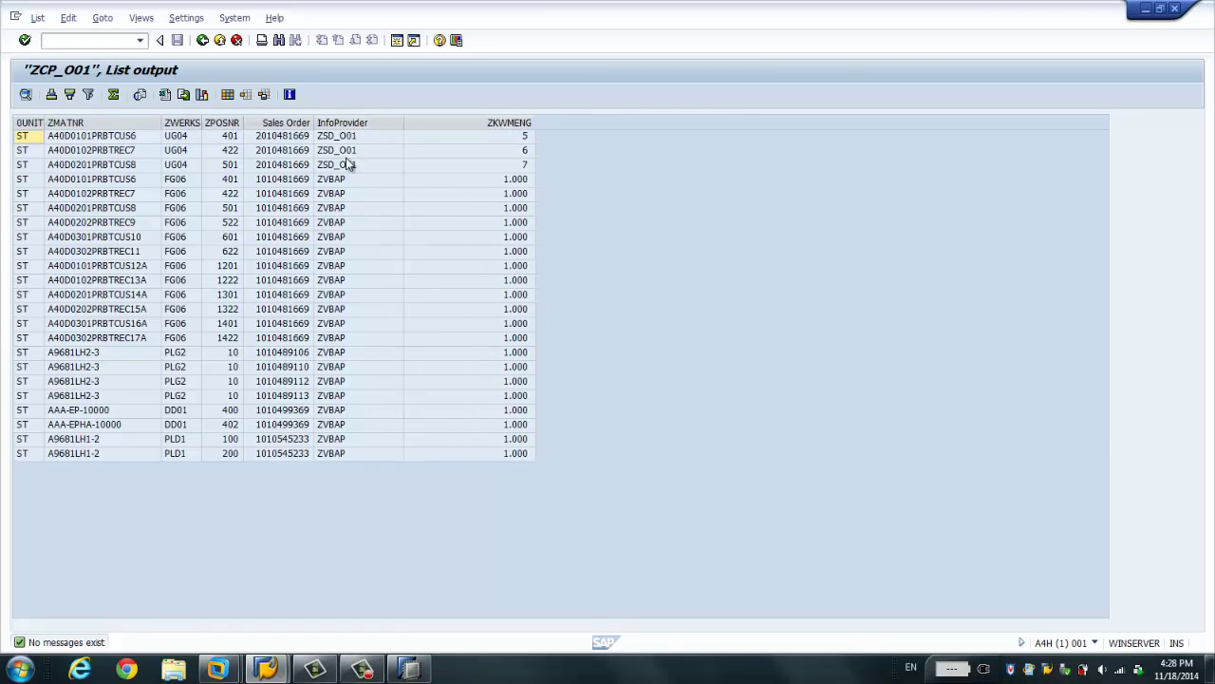
{"action": "left_click", "coordinate": [350, 139]}
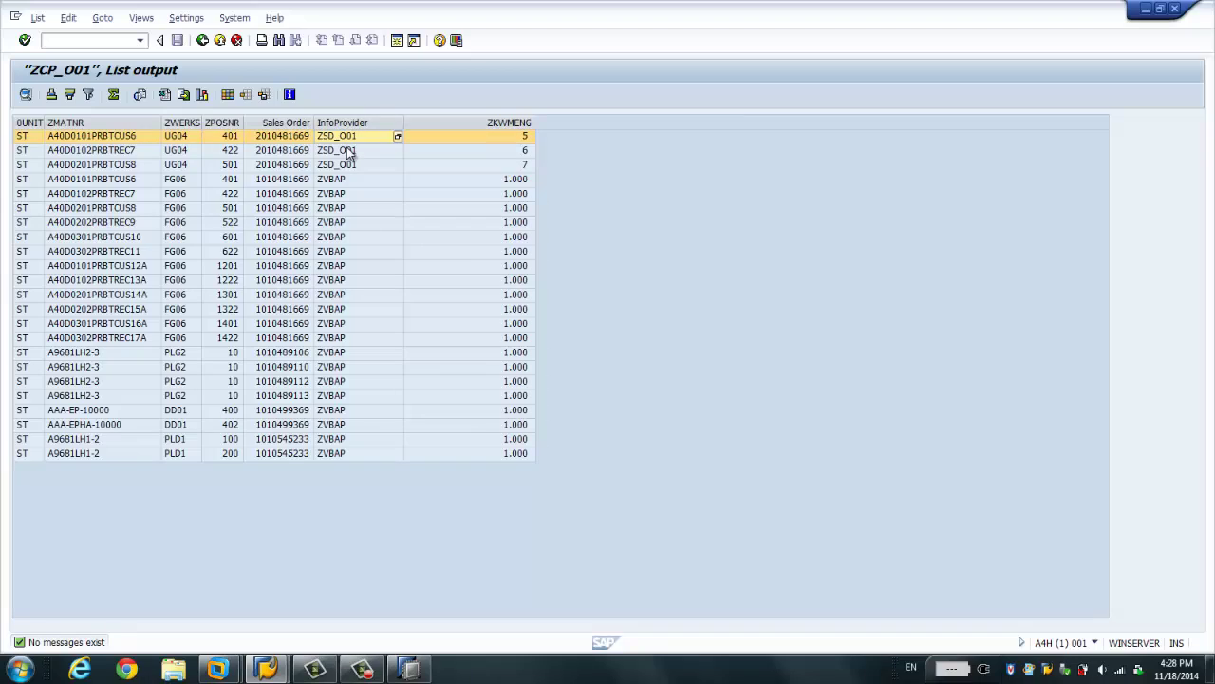
{"action": "left_click", "coordinate": [353, 181]}
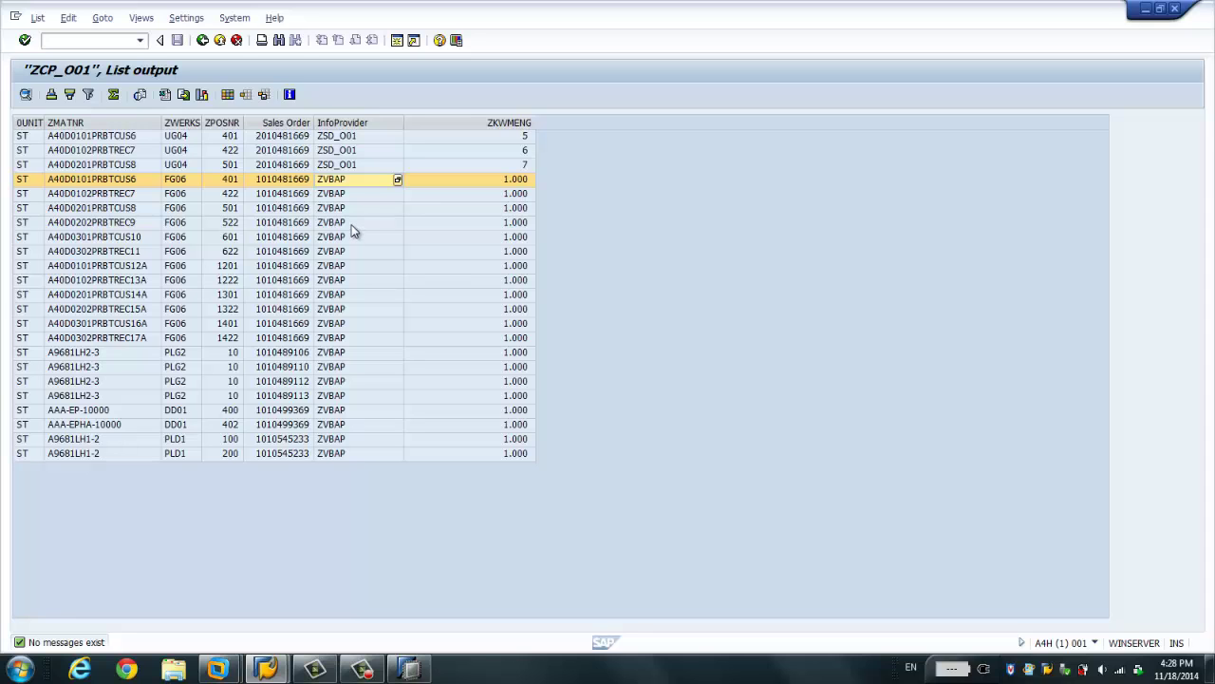
{"action": "left_click", "coordinate": [332, 266]}
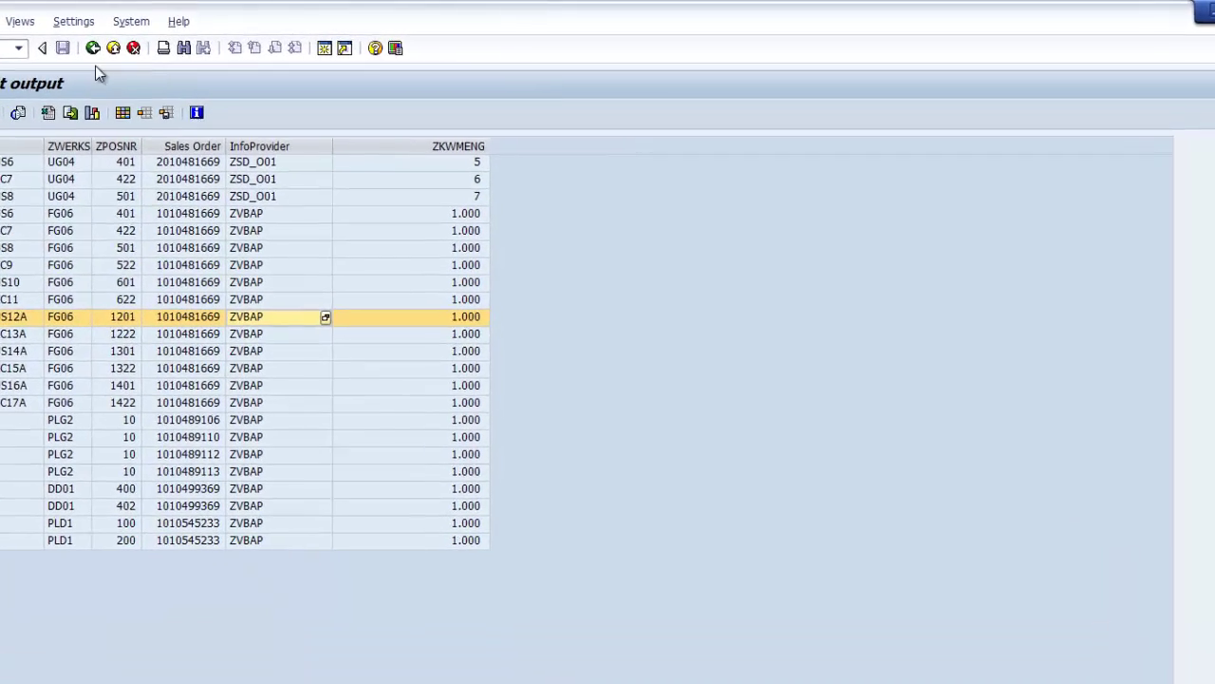
{"action": "left_click", "coordinate": [98, 47]}
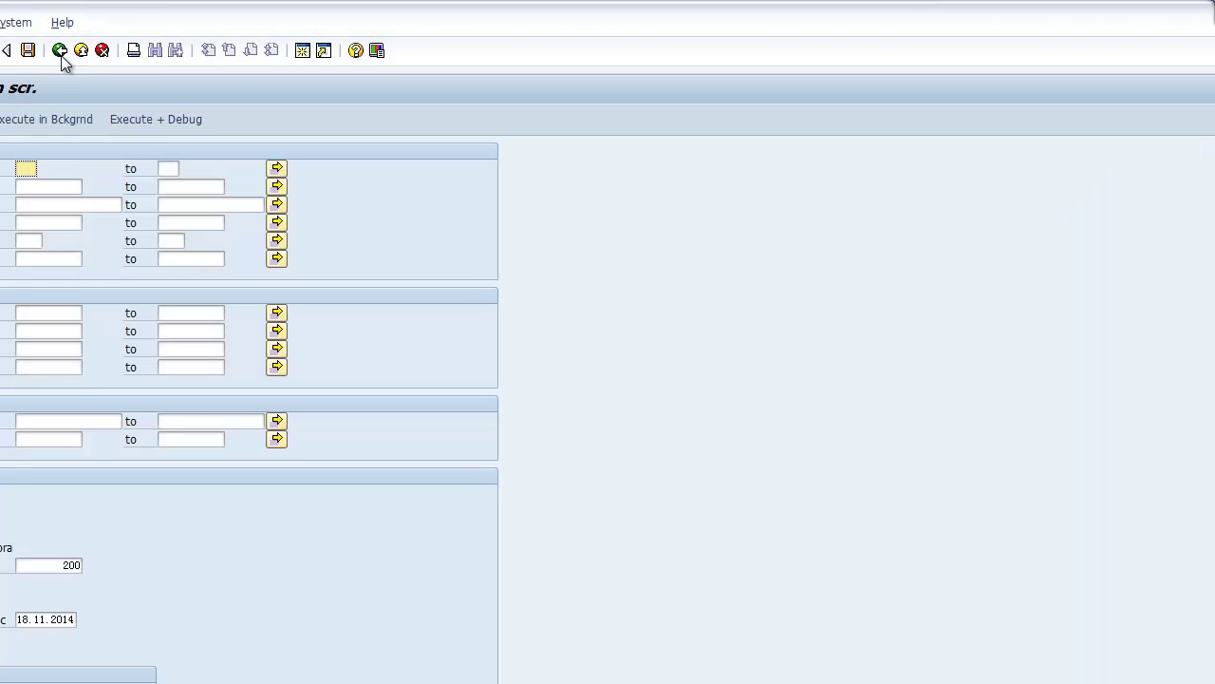